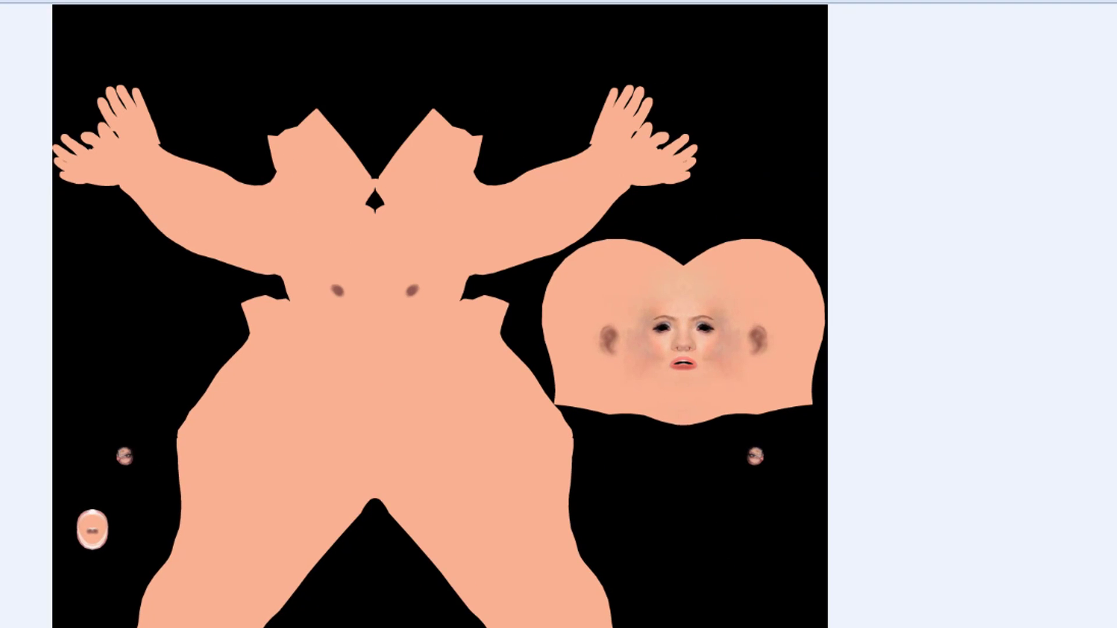
pyautogui.hotkey('ctrl', 'alt', '0')
pyautogui.moveTo(636, 428); pyautogui.dragTo(564, 495)
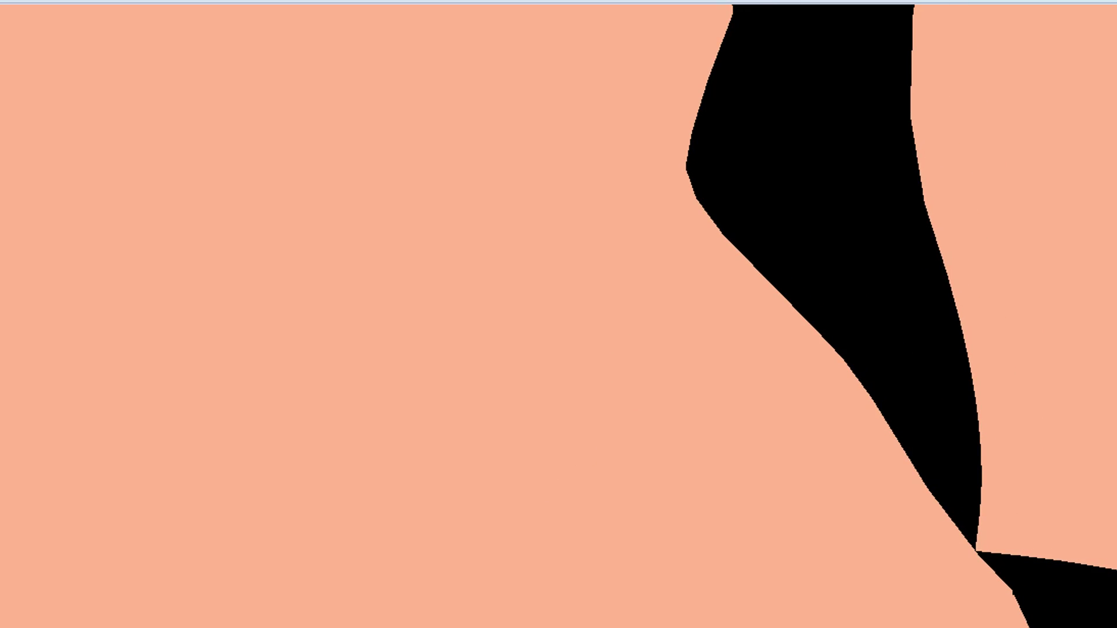
pyautogui.hotkey('ctrl', '0')
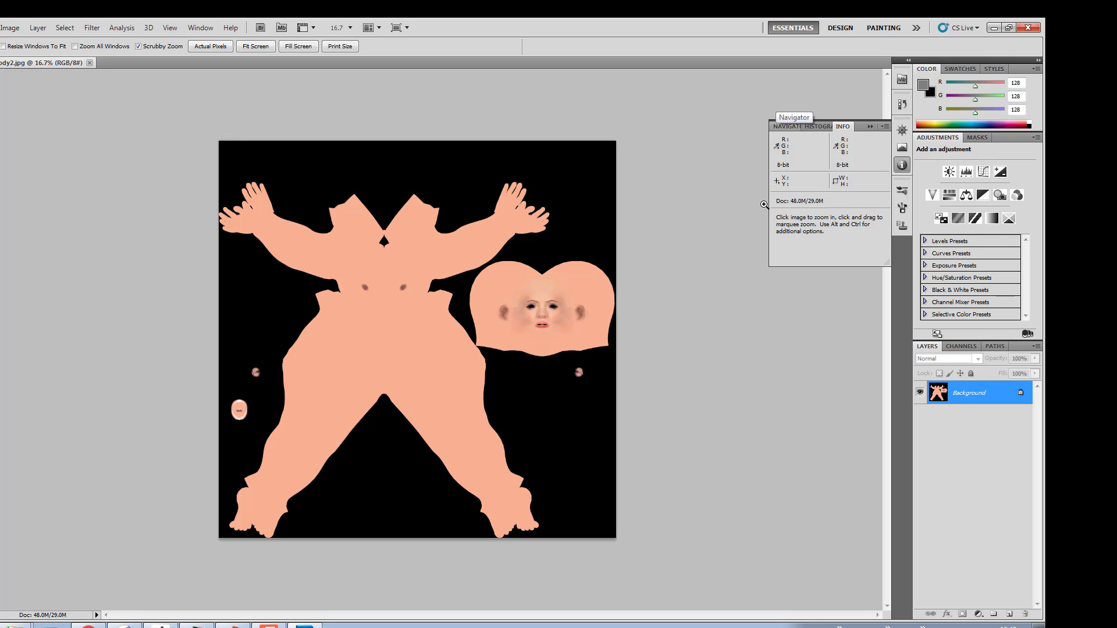
pyautogui.click(201, 28)
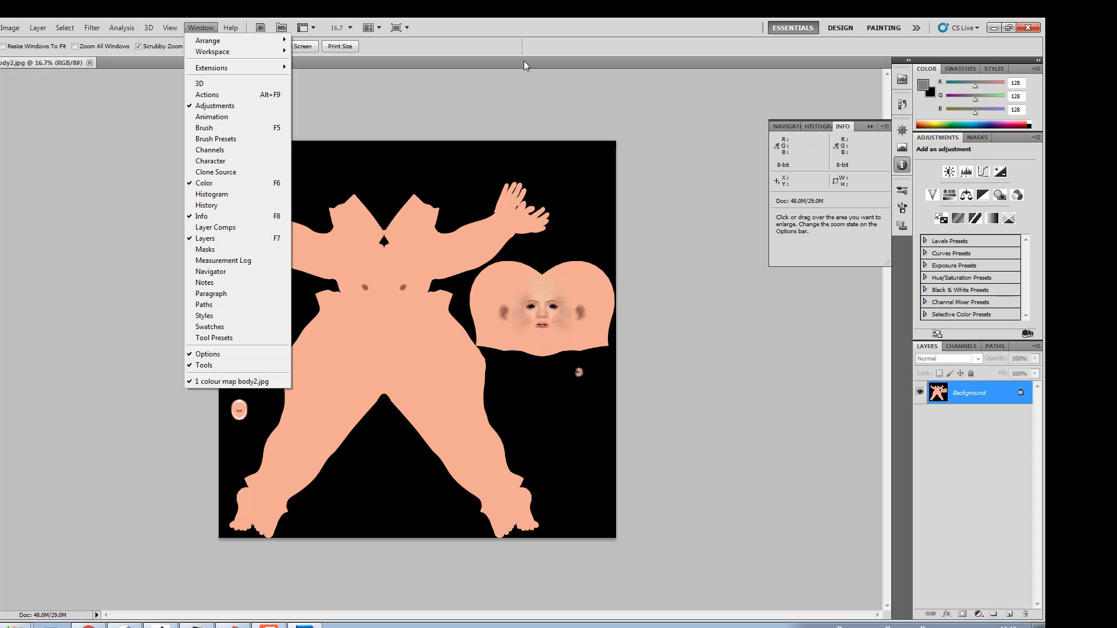
pyautogui.click(252, 218)
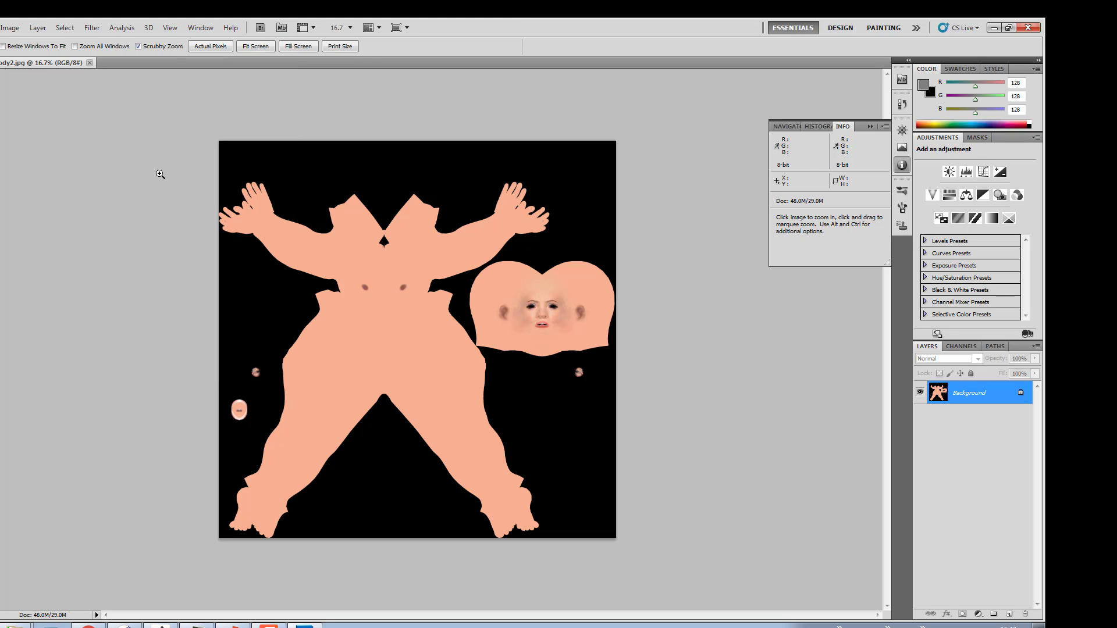
# Check the ruler units in the Info panel options and select the whole body map to measure its pixel dimensions
pyautogui.click(884, 127)
pyautogui.click(926, 131)
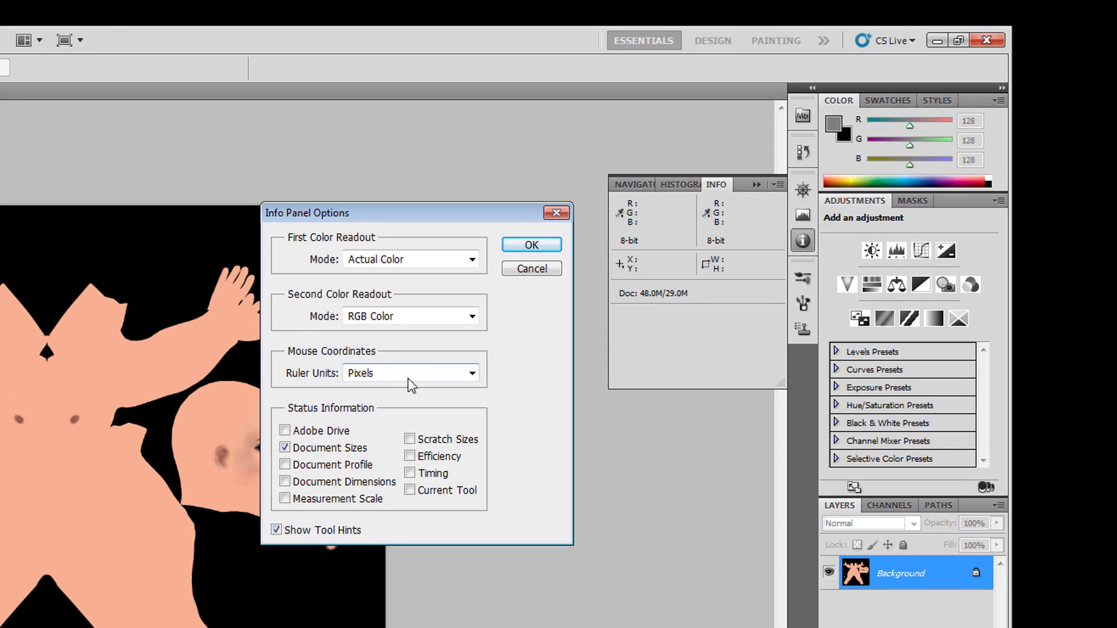
pyautogui.click(528, 269)
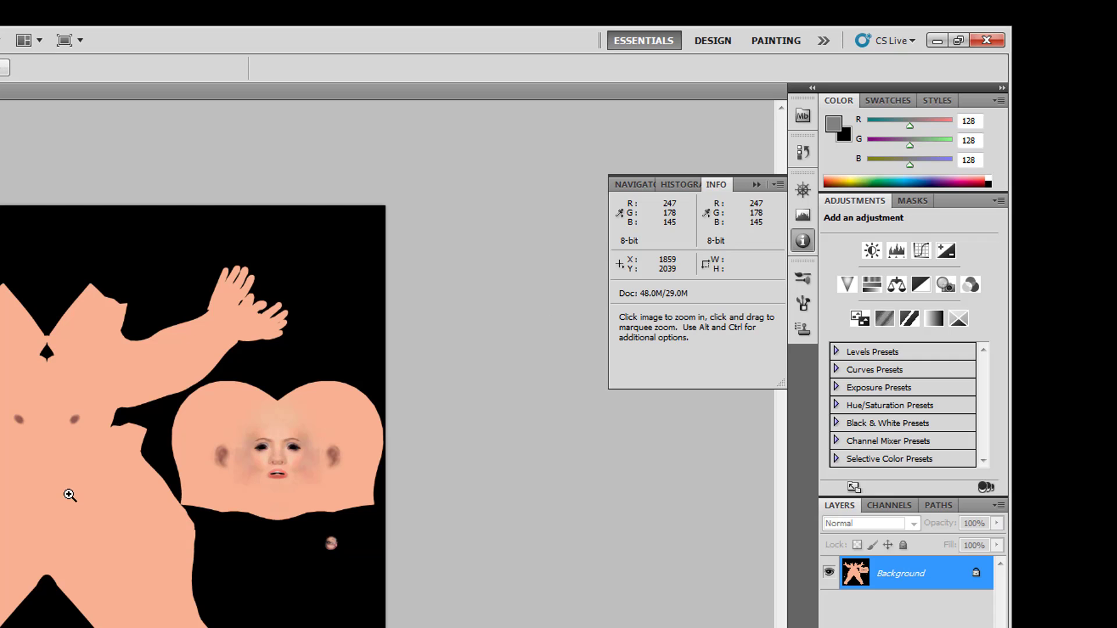
pyautogui.hotkey('ctrl', 'a')
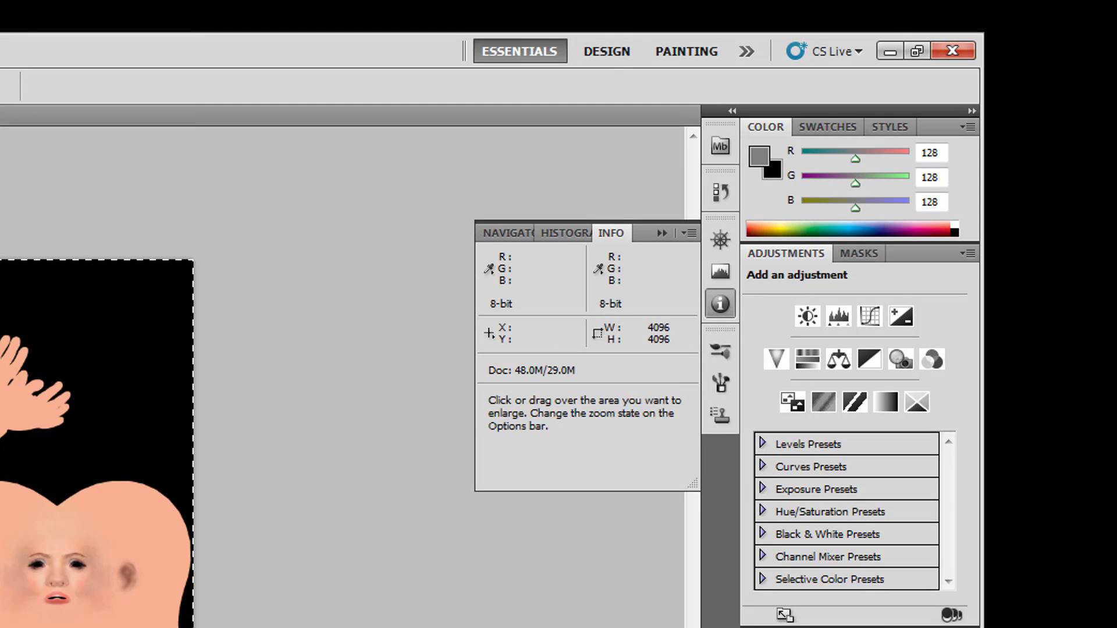
# Replace the full-canvas selection with a rectangular marquee of about 1506 × 972 pixels around the head island
pyautogui.press('m')
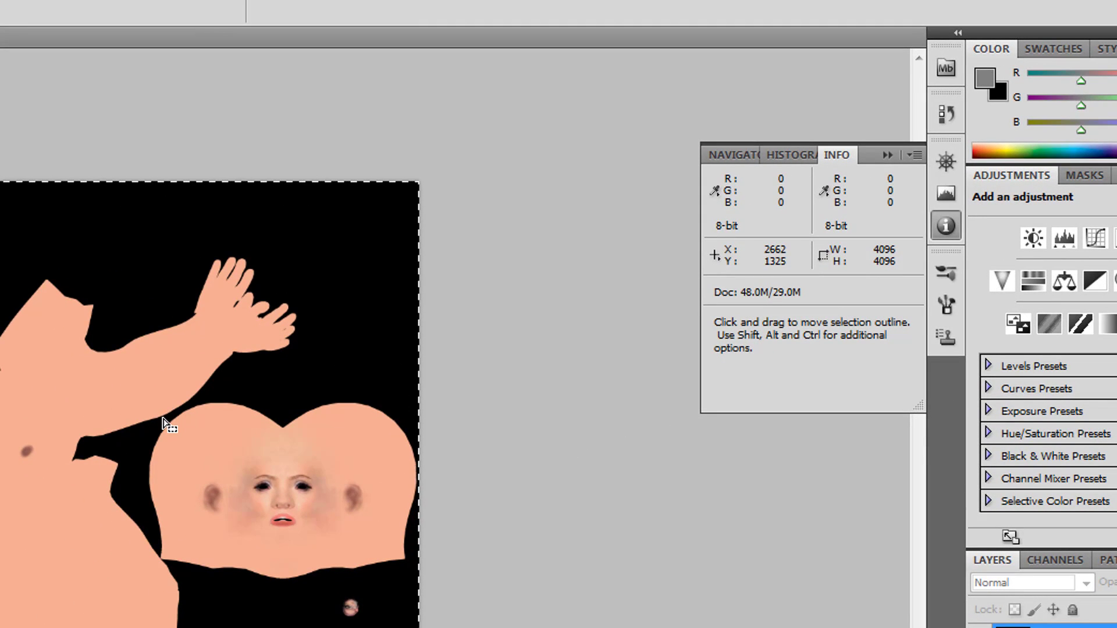
pyautogui.press('v')
pyautogui.press('m')
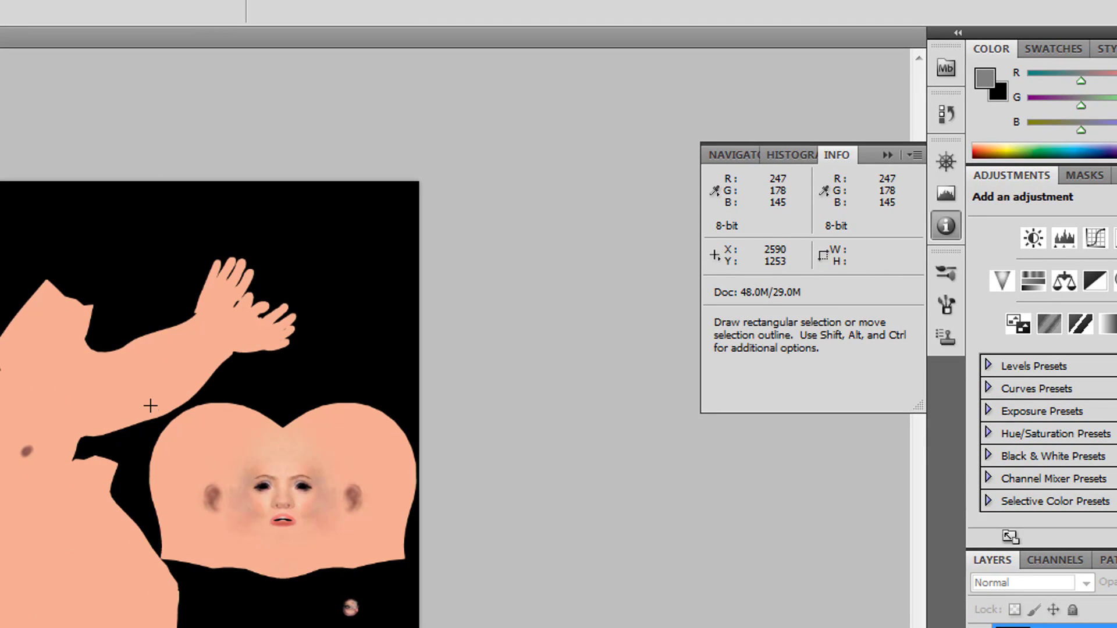
pyautogui.moveTo(150, 404); pyautogui.dragTo(420, 579)
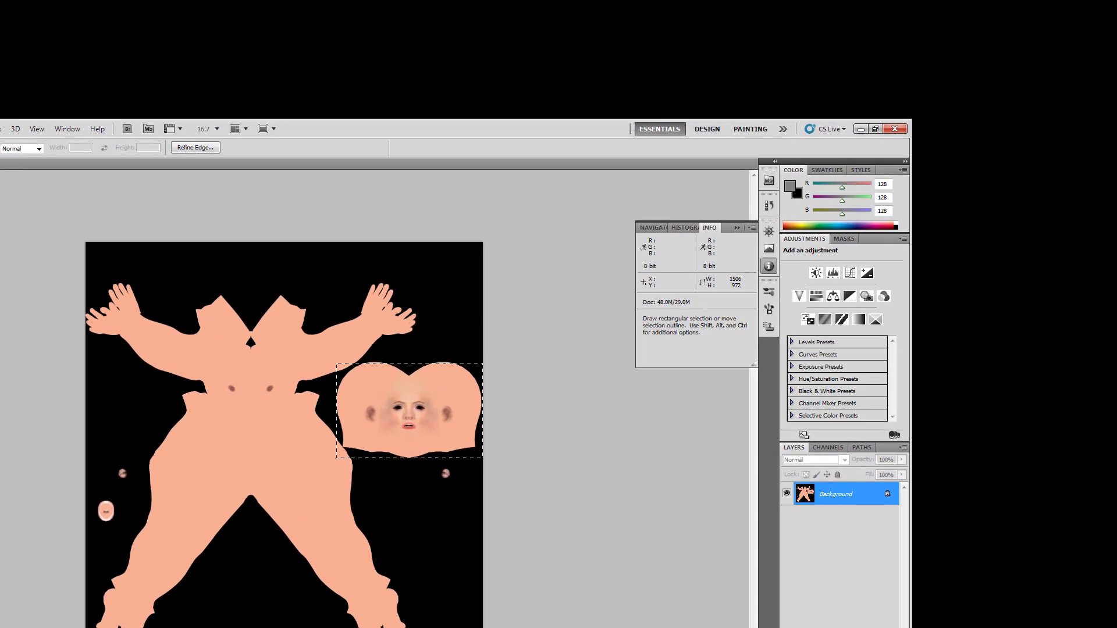
# Create a new 1506 × 972 pixel document at 72 pixels/inch and paste the copied head region into it
pyautogui.hotkey('ctrl', 'n')
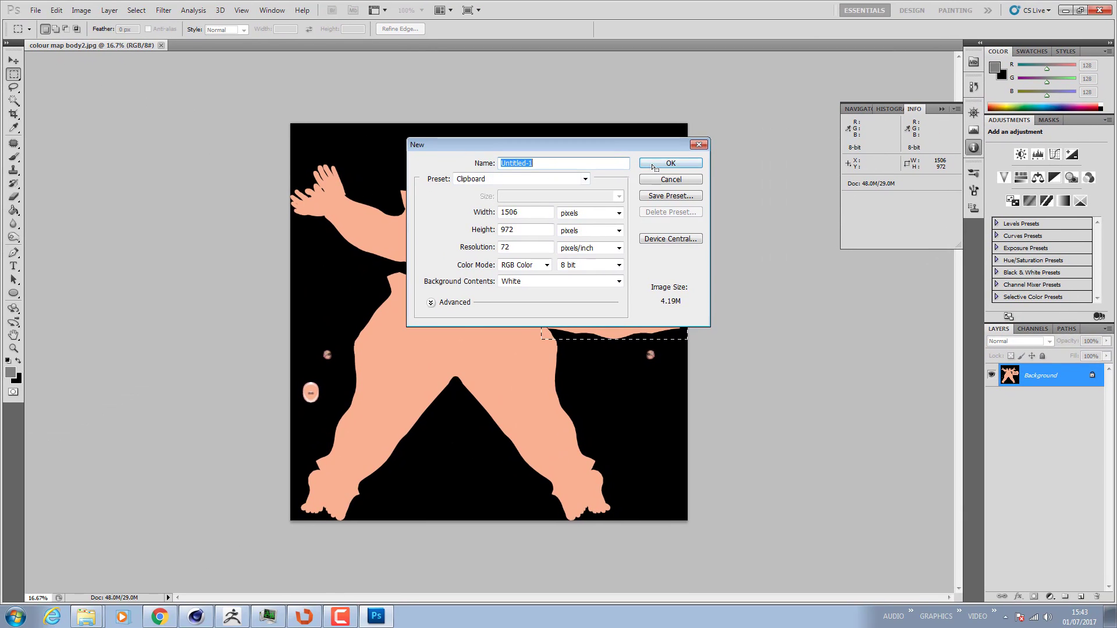
pyautogui.click(670, 164)
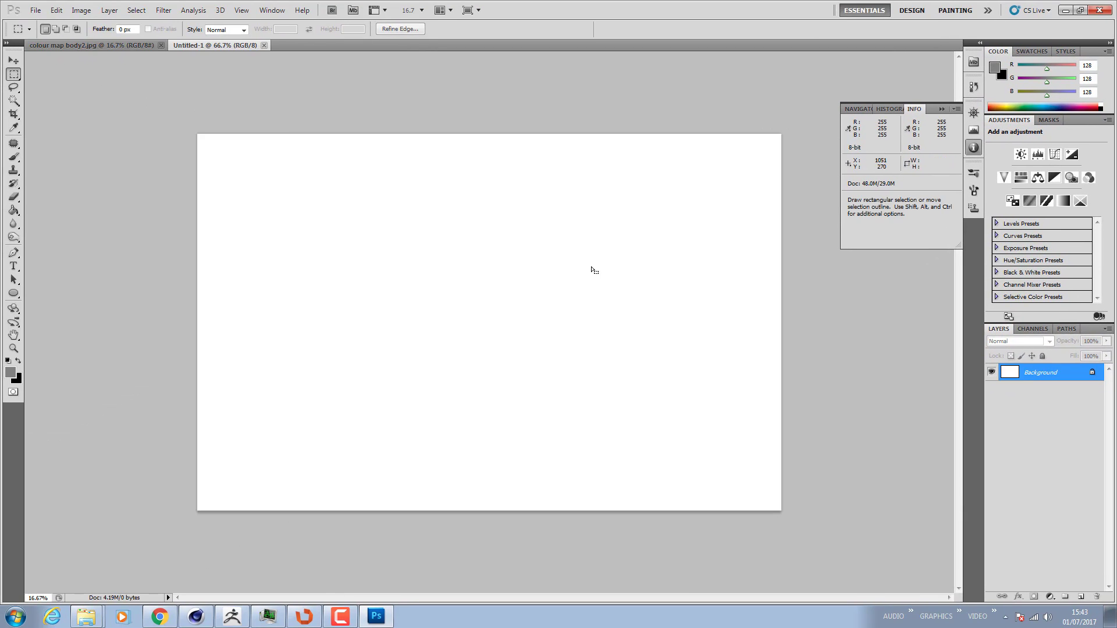
pyautogui.hotkey('ctrl', 'v')
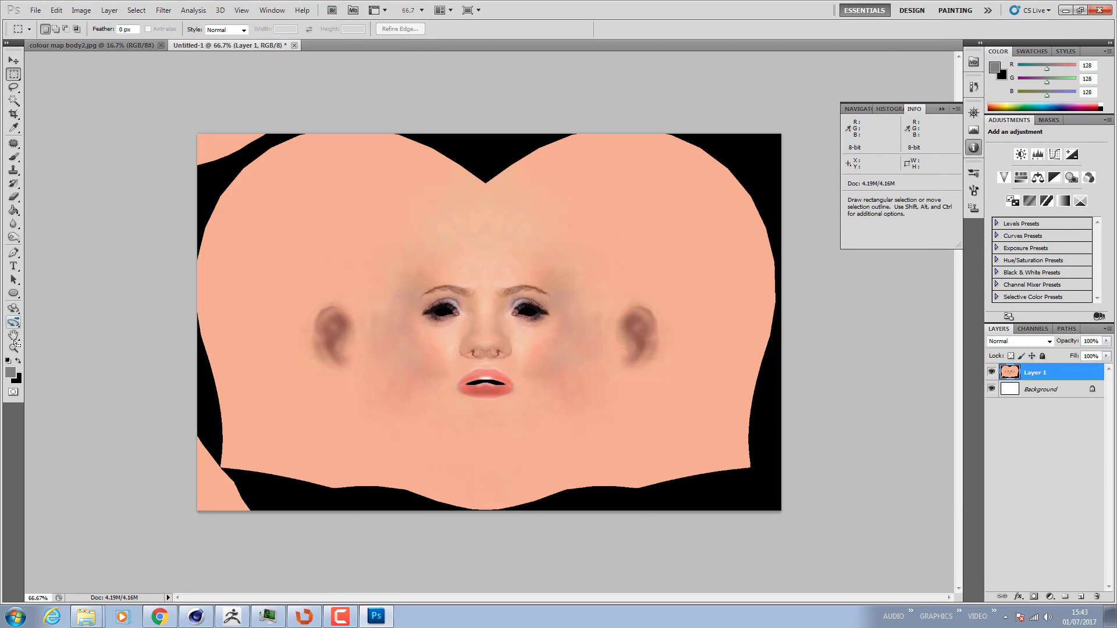
# Inspect the pasted head texture at actual pixel size and compare it with the full body map
pyautogui.click(13, 348)
pyautogui.rightClick(400, 352)
pyautogui.click(431, 371)
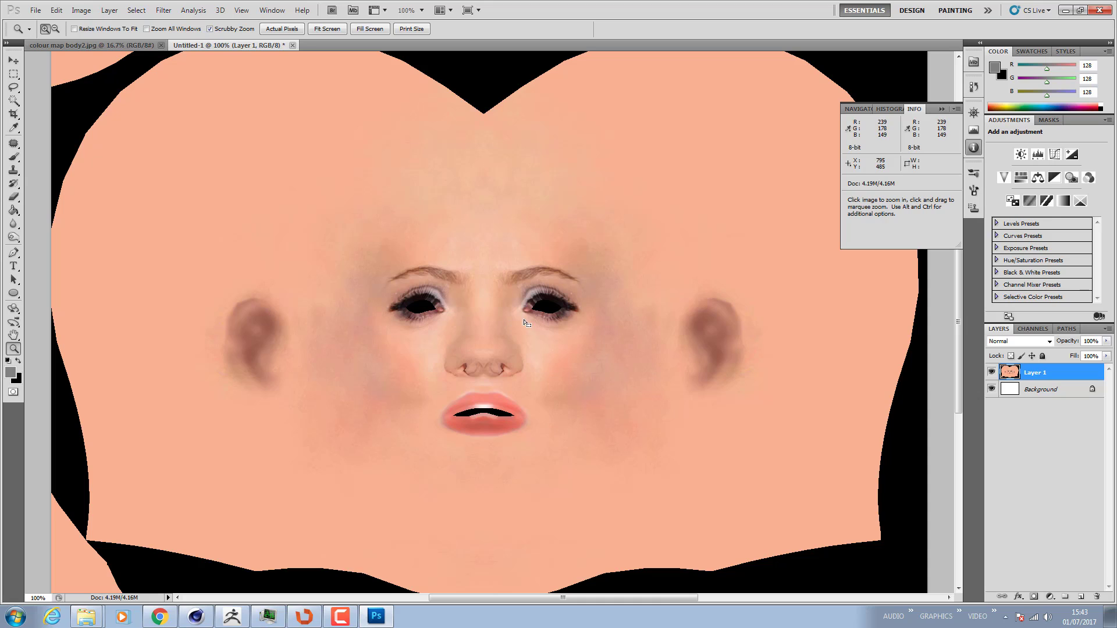
pyautogui.click(119, 46)
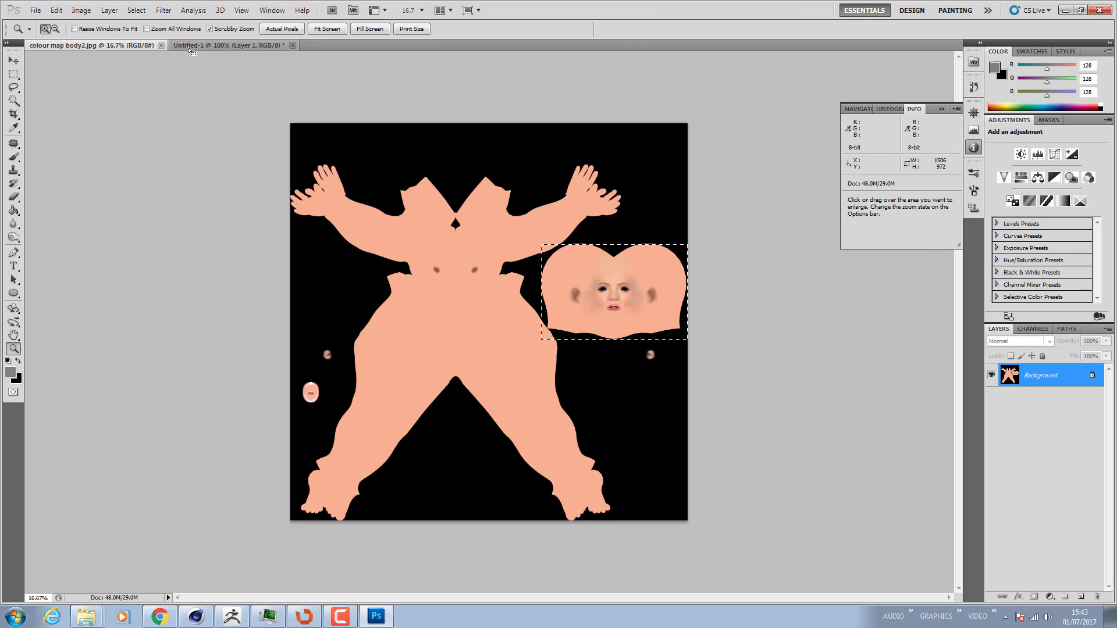
pyautogui.click(170, 46)
# Resize the head image to 200 percent of its width and height, keeping the proportions constrained
pyautogui.click(81, 11)
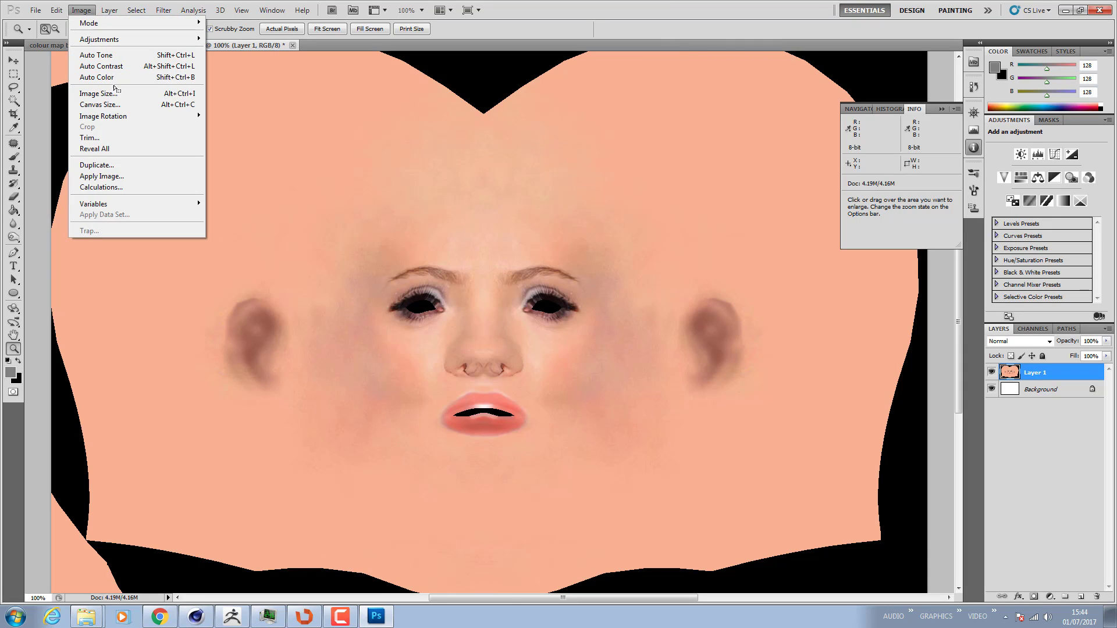
pyautogui.click(135, 93)
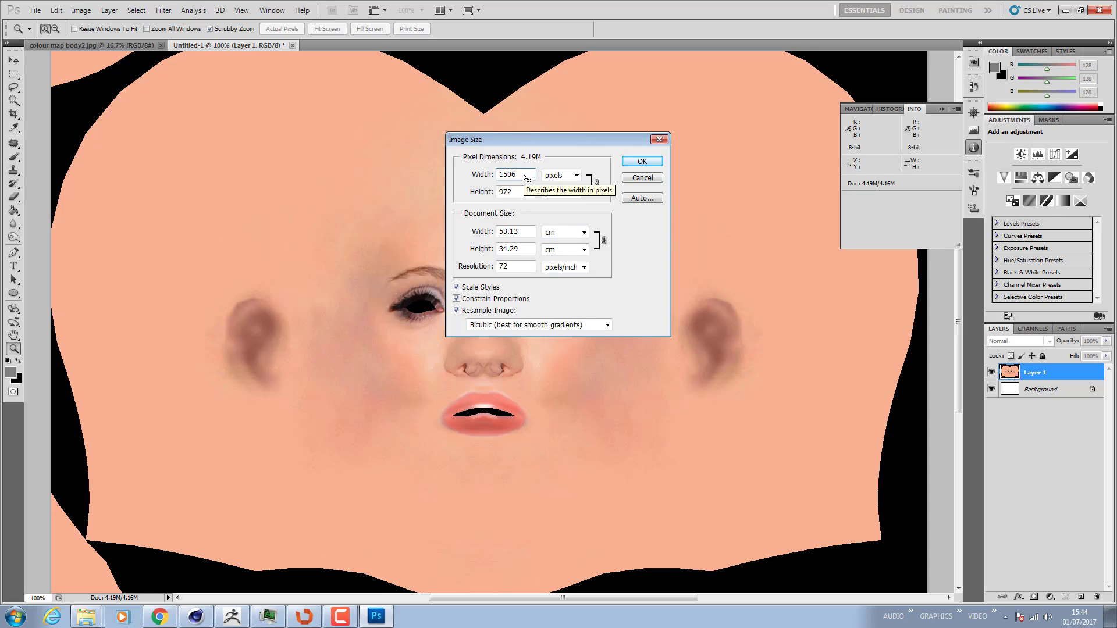
pyautogui.click(491, 176)
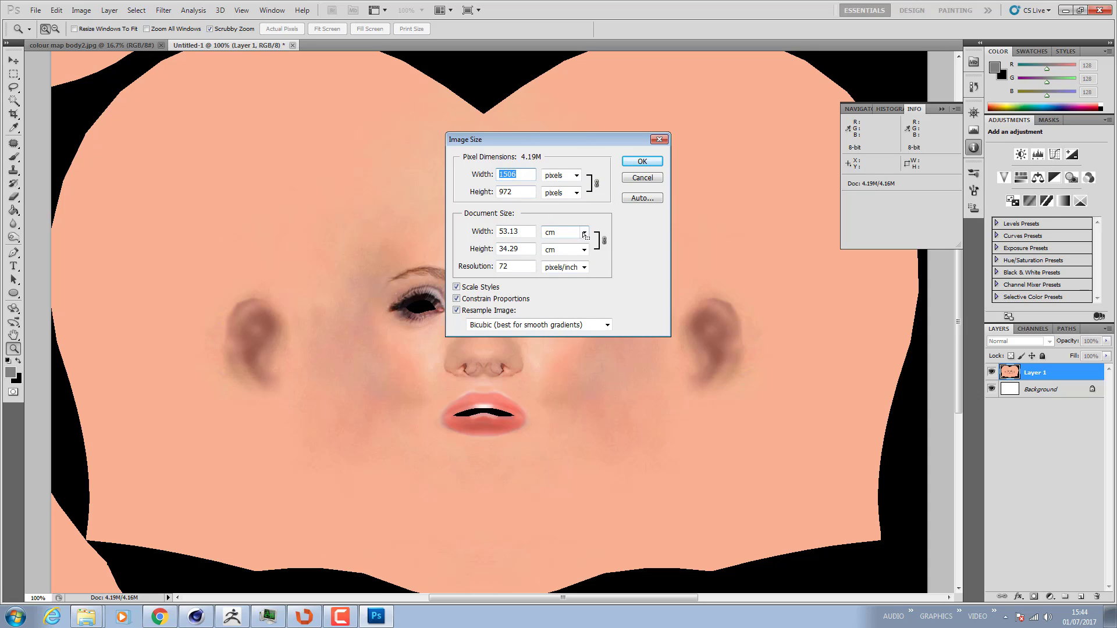
pyautogui.click(585, 233)
pyautogui.click(562, 244)
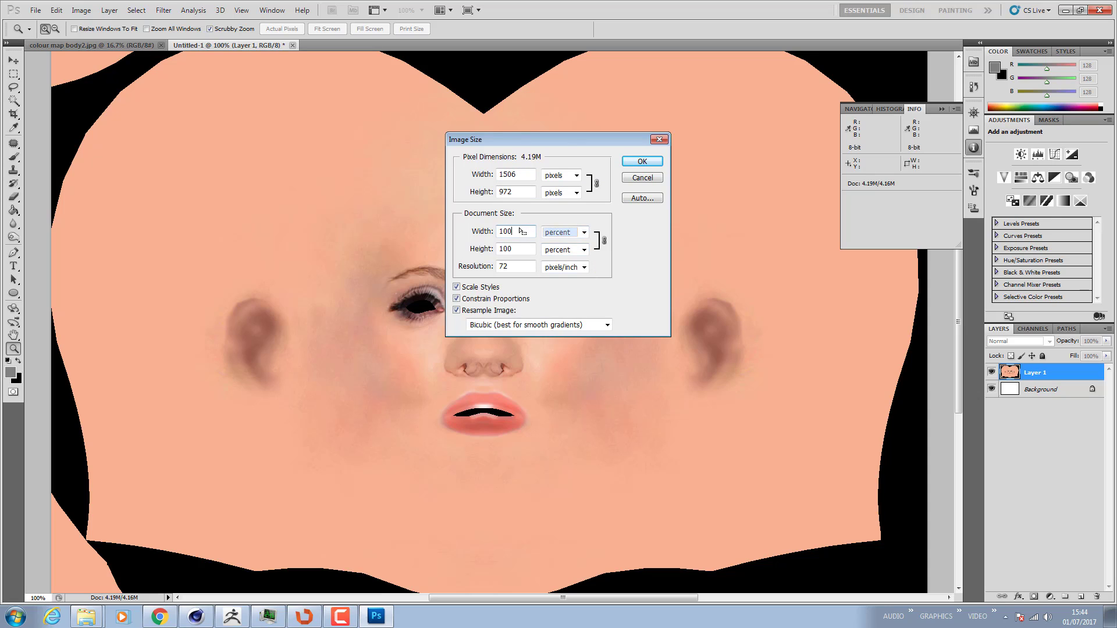
pyautogui.click(475, 227)
pyautogui.write('200')
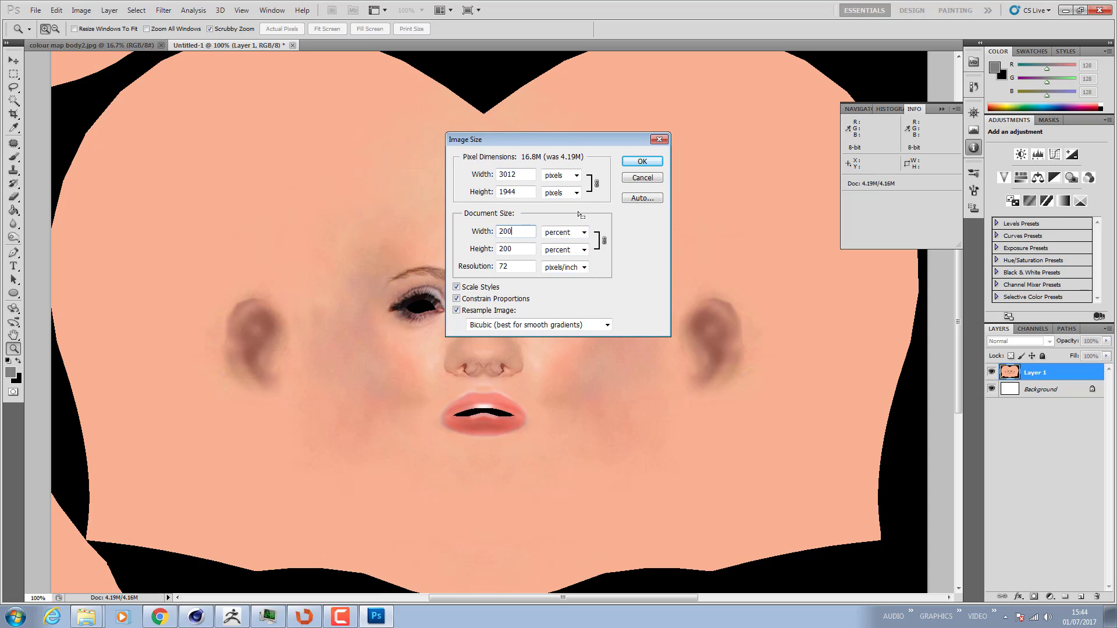
pyautogui.click(641, 162)
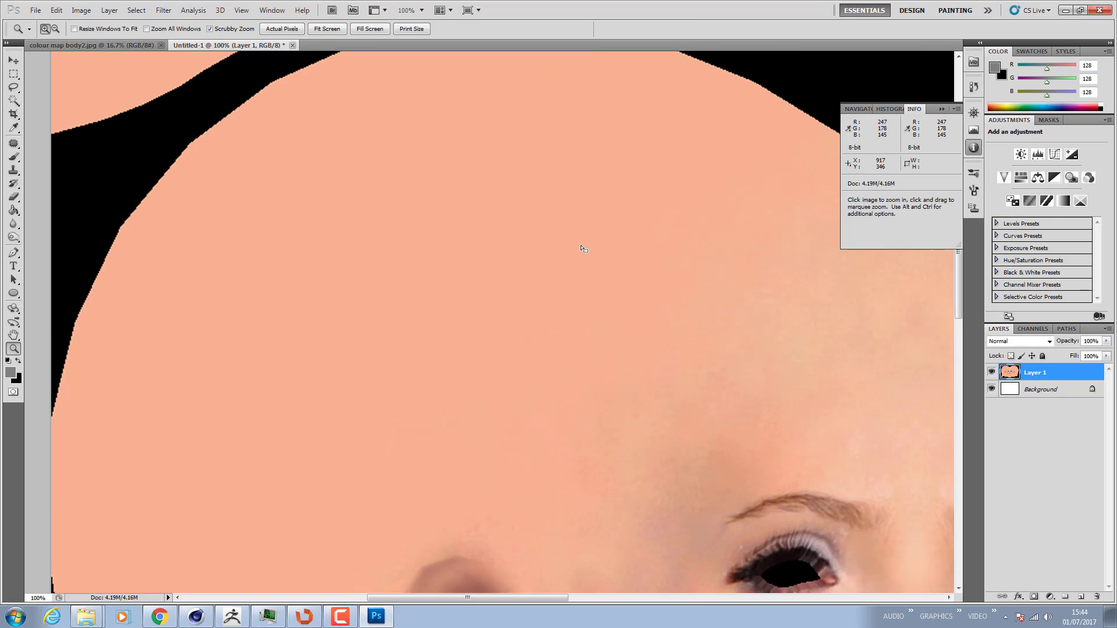
# Select the entire enlarged head image to measure its pixel dimensions and inspect the facial detail at 100% zoom
pyautogui.hotkey('ctrl', 'a')
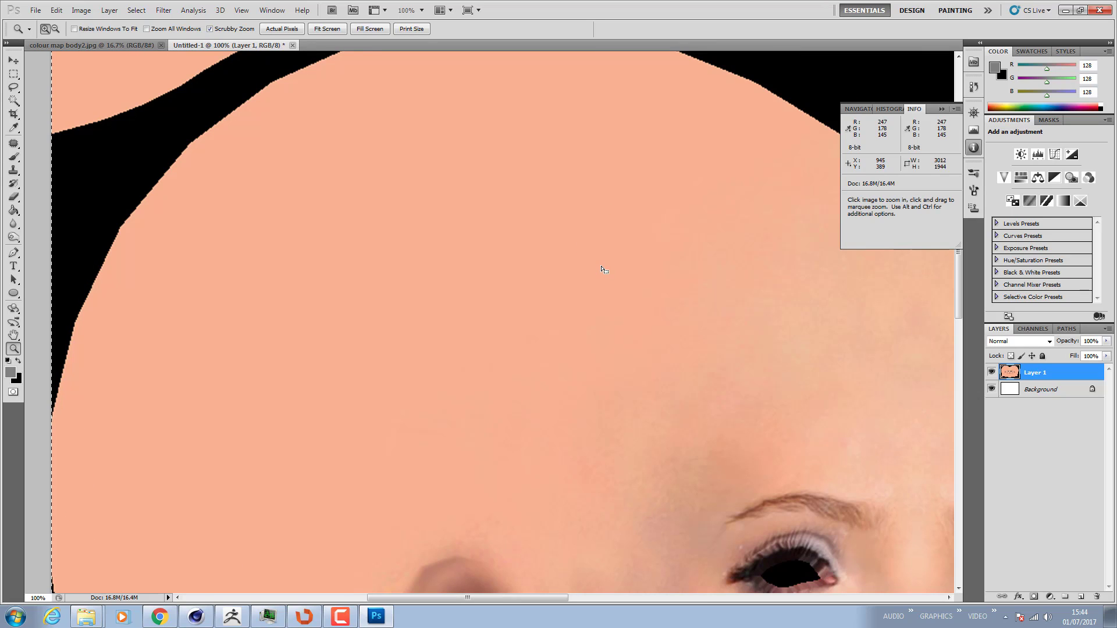
pyautogui.rightClick(595, 292)
pyautogui.click(634, 300)
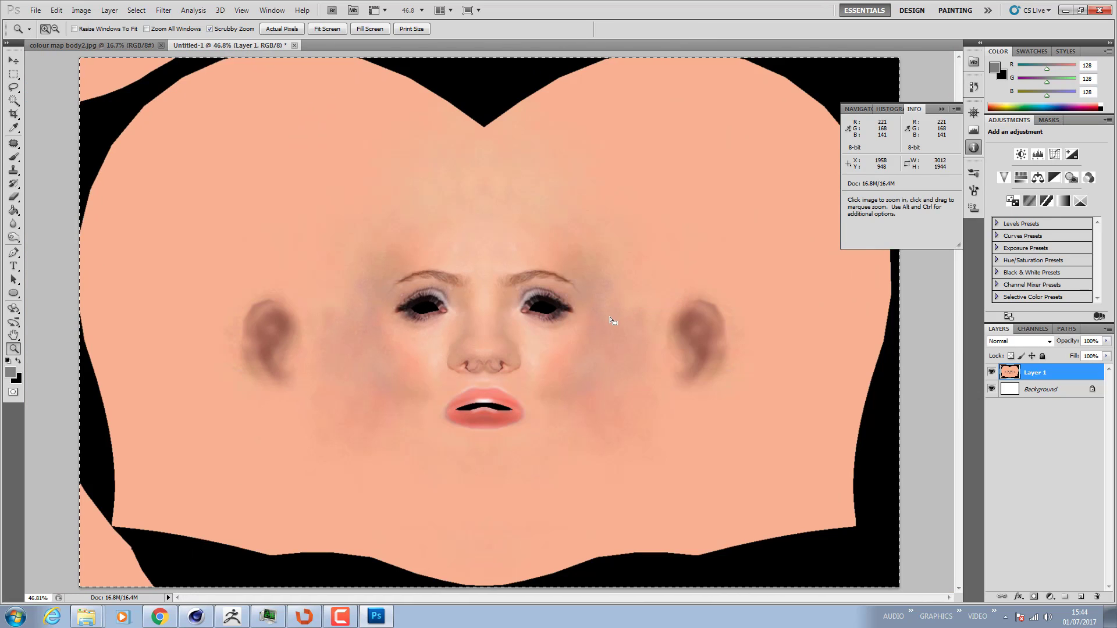
pyautogui.rightClick(609, 316)
pyautogui.click(649, 338)
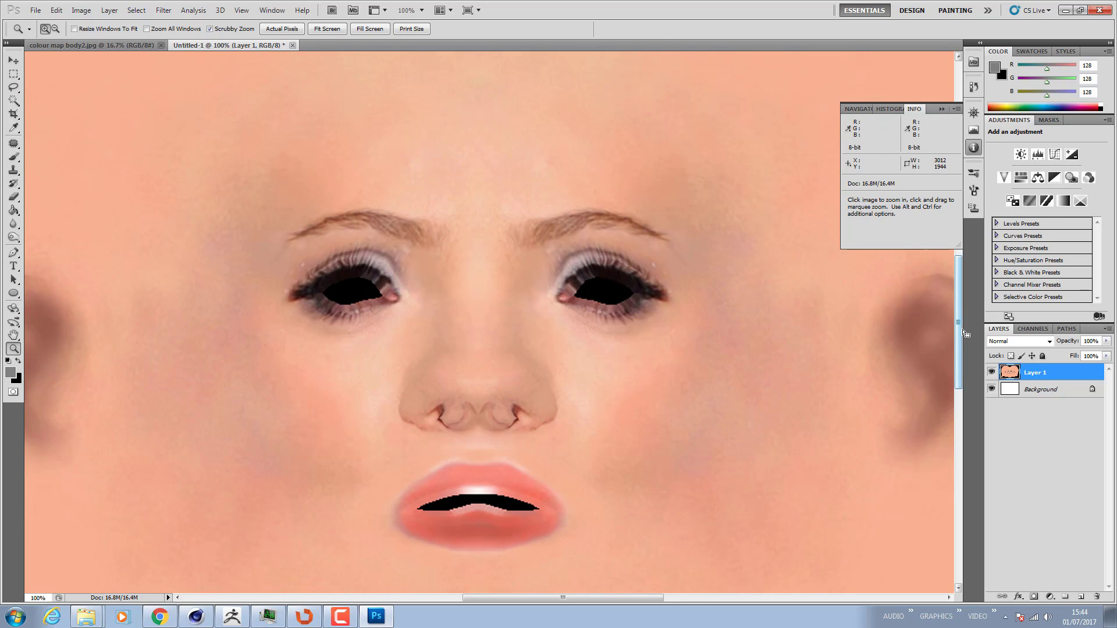
pyautogui.moveTo(959, 320)
pyautogui.mouseDown()
pyautogui.moveTo(959, 128)
pyautogui.moveTo(960, 523)
pyautogui.moveTo(992, 338)
pyautogui.moveTo(973, 333)
pyautogui.mouseUp()
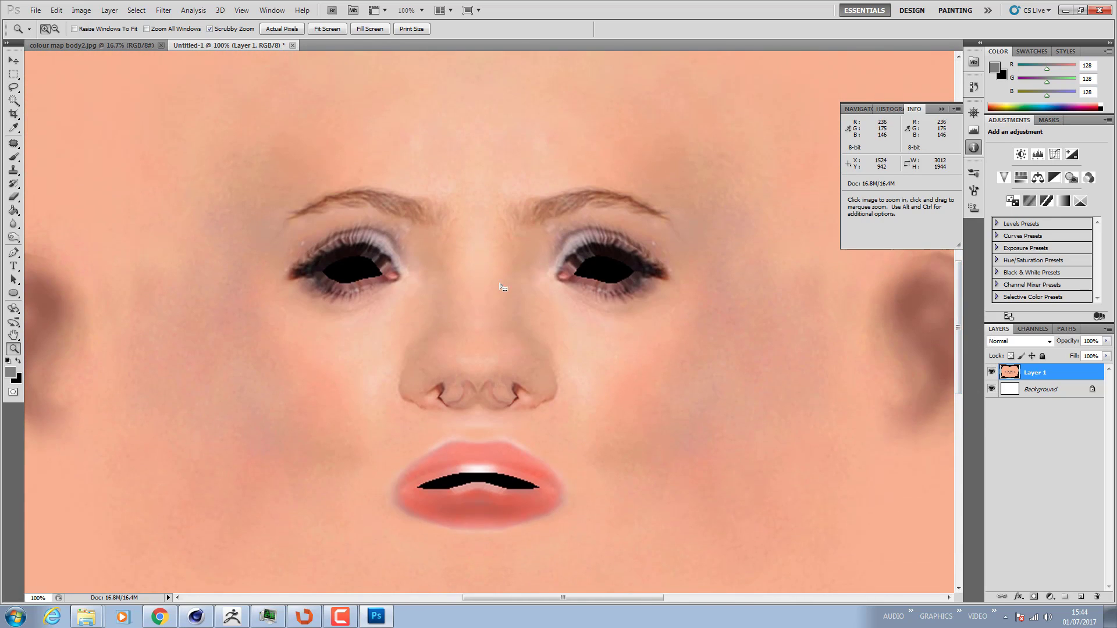
# Compare the enlarged head with its small island on the body map, ending with the whole head image in view
pyautogui.click(116, 45)
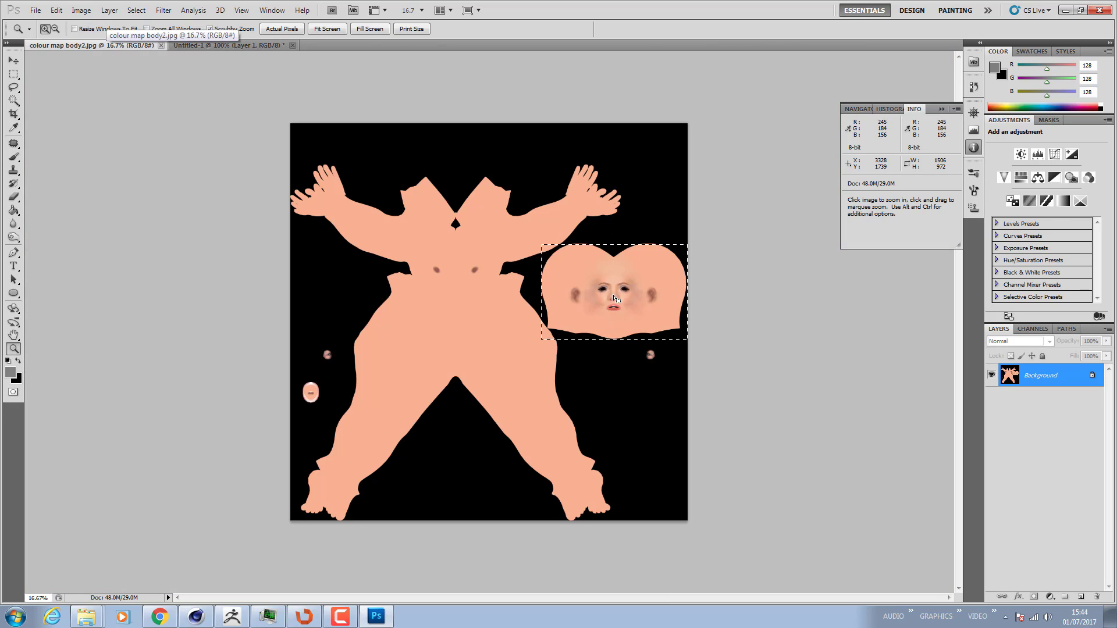
pyautogui.click(247, 46)
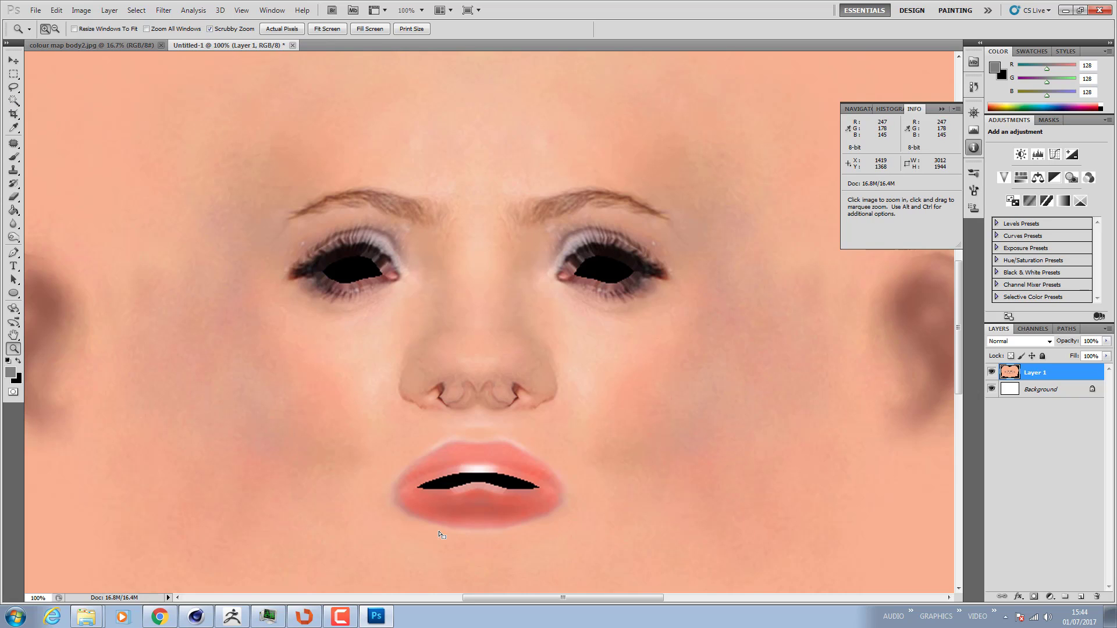
pyautogui.rightClick(569, 375)
pyautogui.click(600, 379)
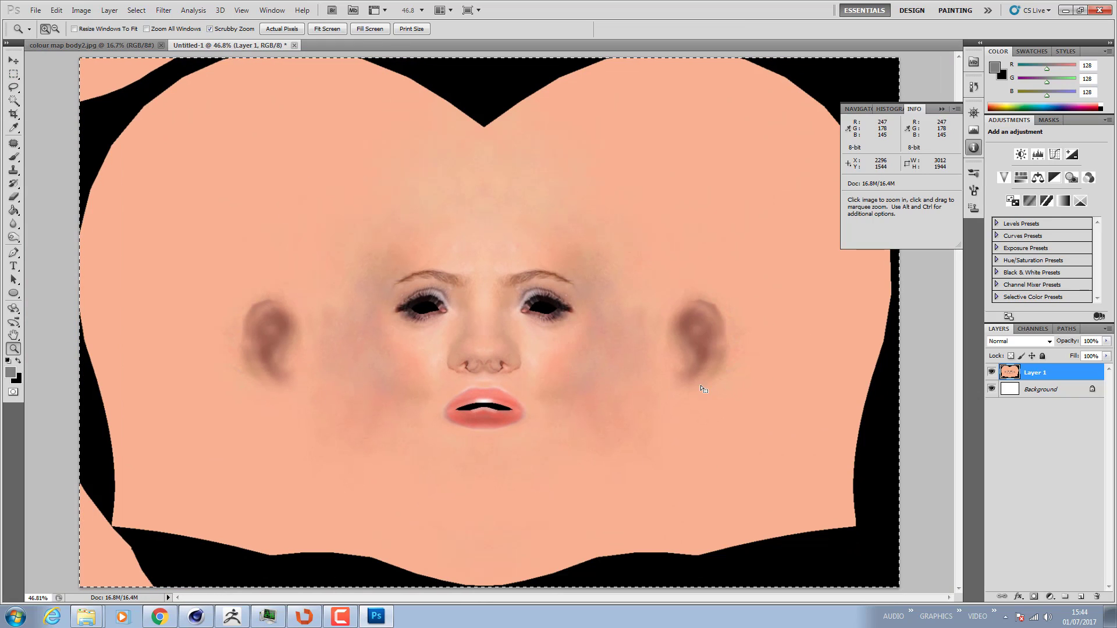
# Clear the full-image selection and marquee-select the face between the ears, about 1312 × 1172 pixels
pyautogui.click(14, 74)
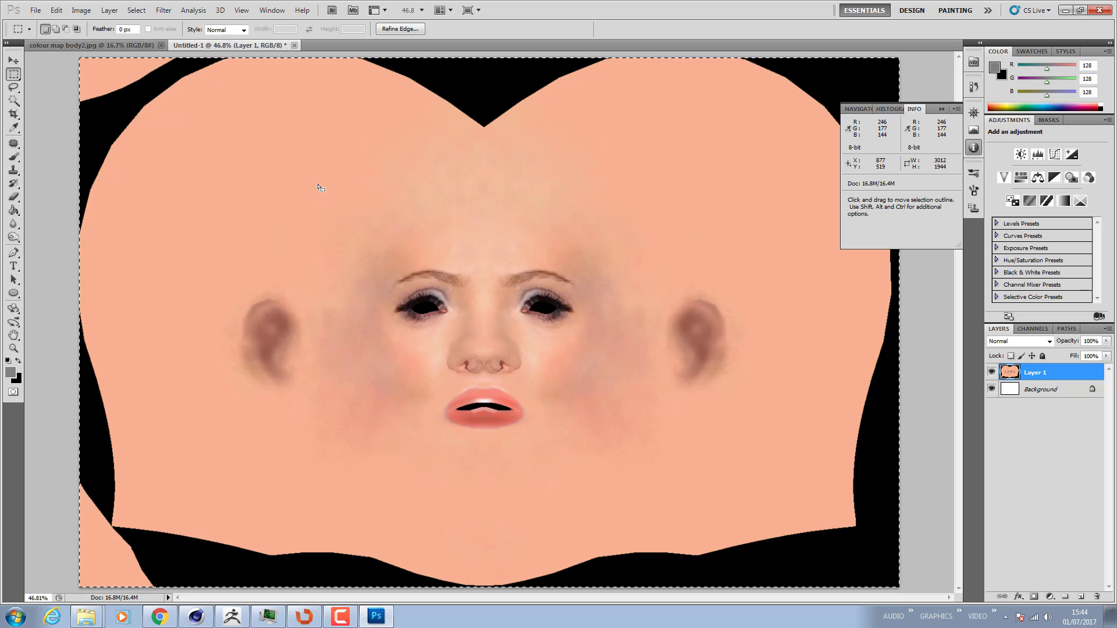
pyautogui.click(372, 224)
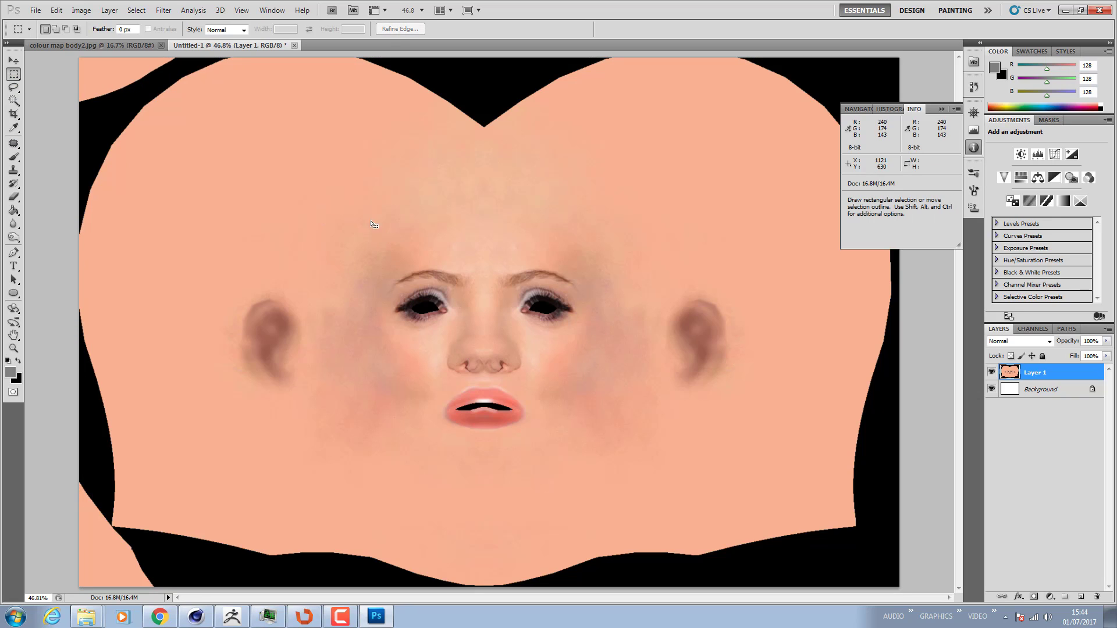
pyautogui.moveTo(308, 161); pyautogui.dragTo(665, 481)
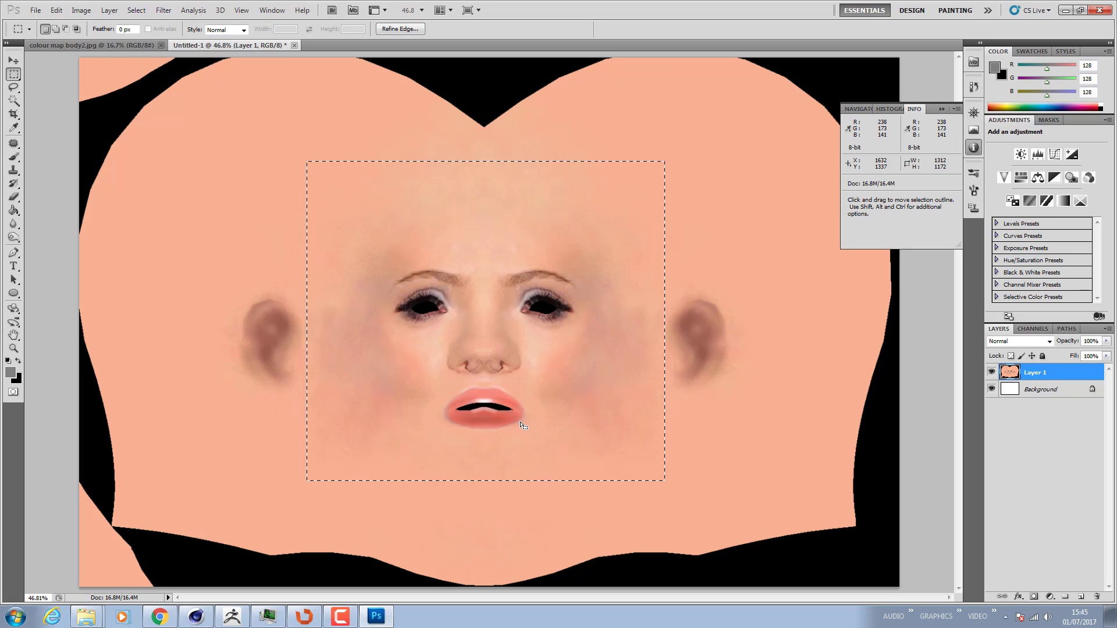
# Return to the body map, switch to femaleBase.obj in Unfold3D, and turn on multi-tile mode for the UV layout
pyautogui.click(135, 50)
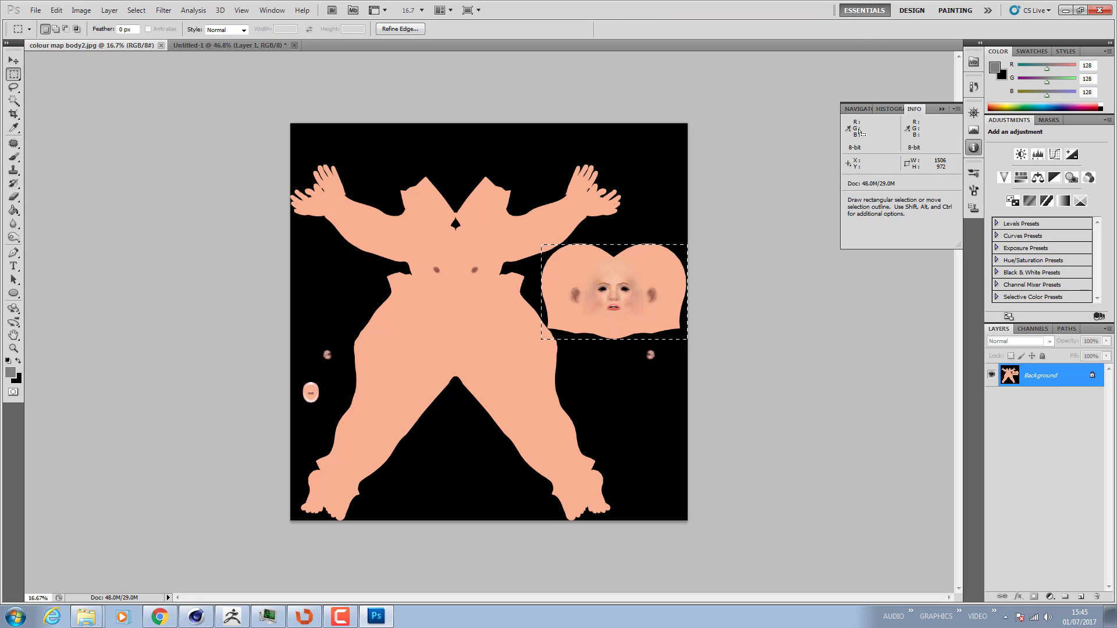
pyautogui.click(1064, 10)
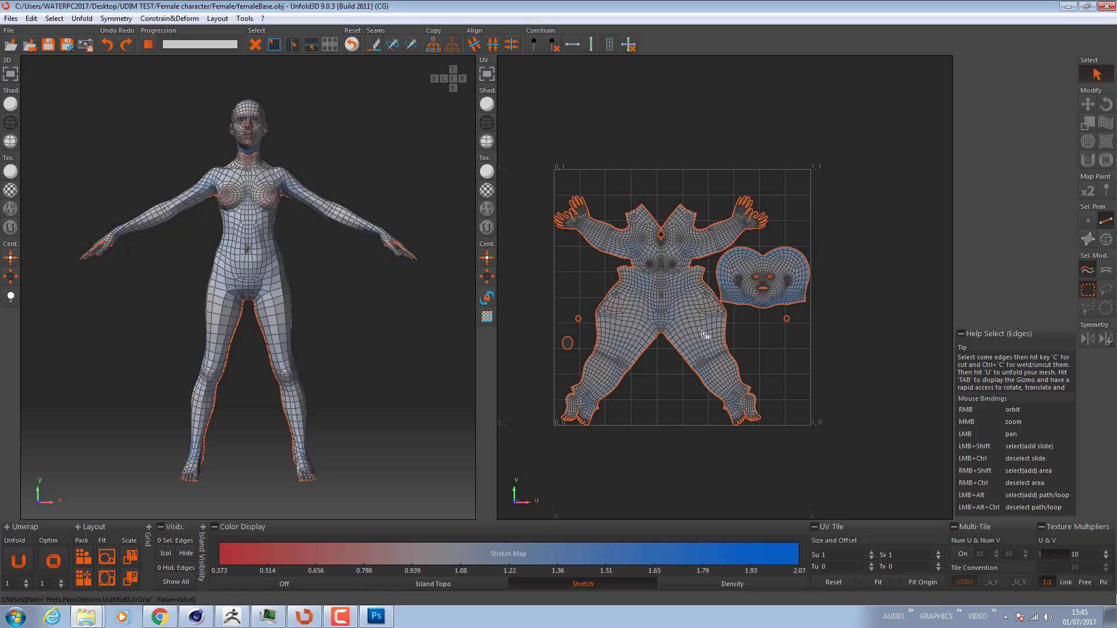
pyautogui.click(963, 554)
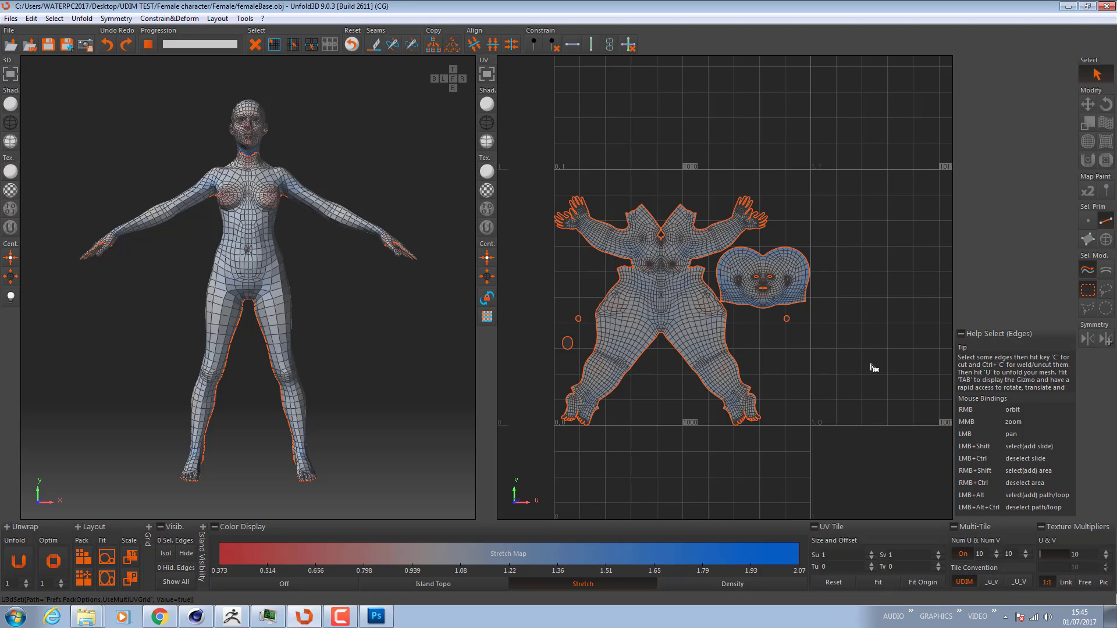
pyautogui.moveTo(842, 363); pyautogui.dragTo(821, 343)
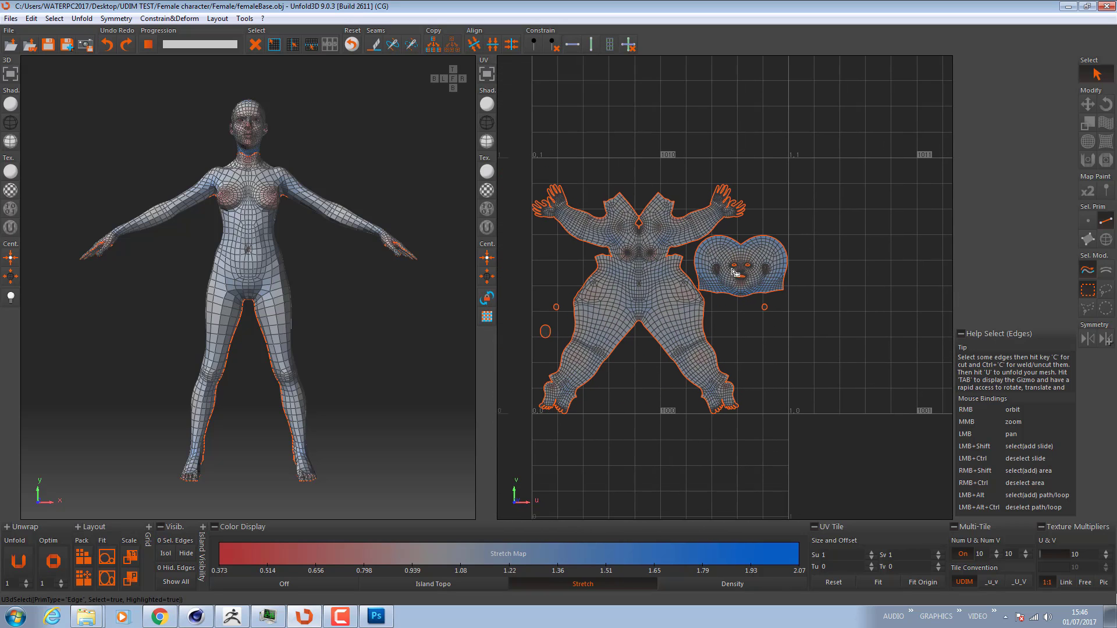
# Move only the head UV island horizontally out of the body's tile into the neighbouring tile 1001
pyautogui.click(1107, 239)
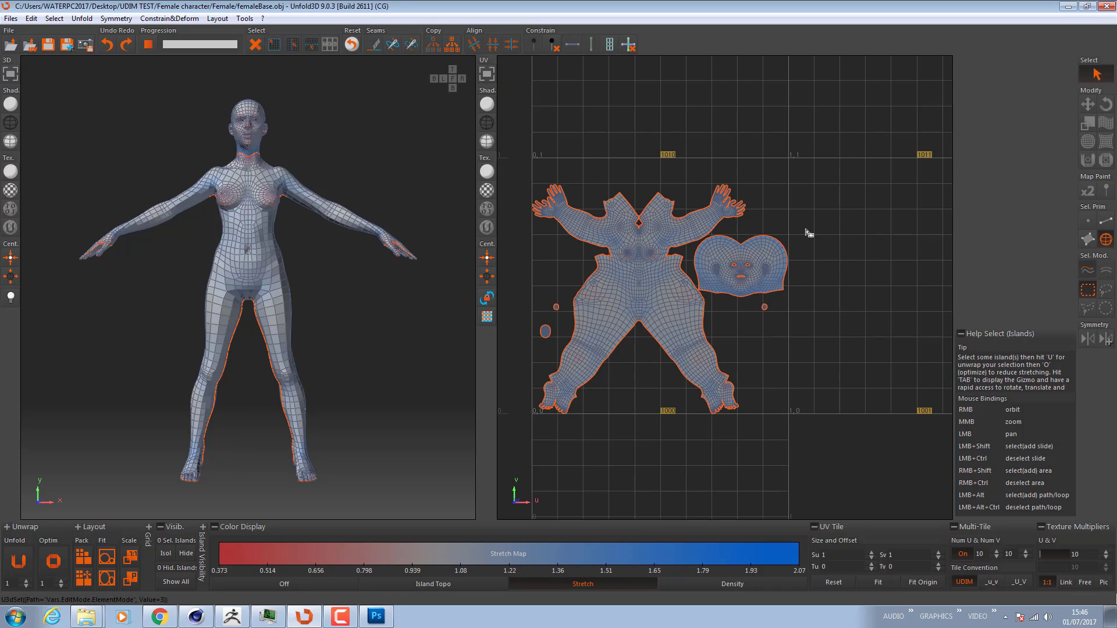
pyautogui.keyDown('shift'); pyautogui.click(781, 262); pyautogui.keyUp('shift')
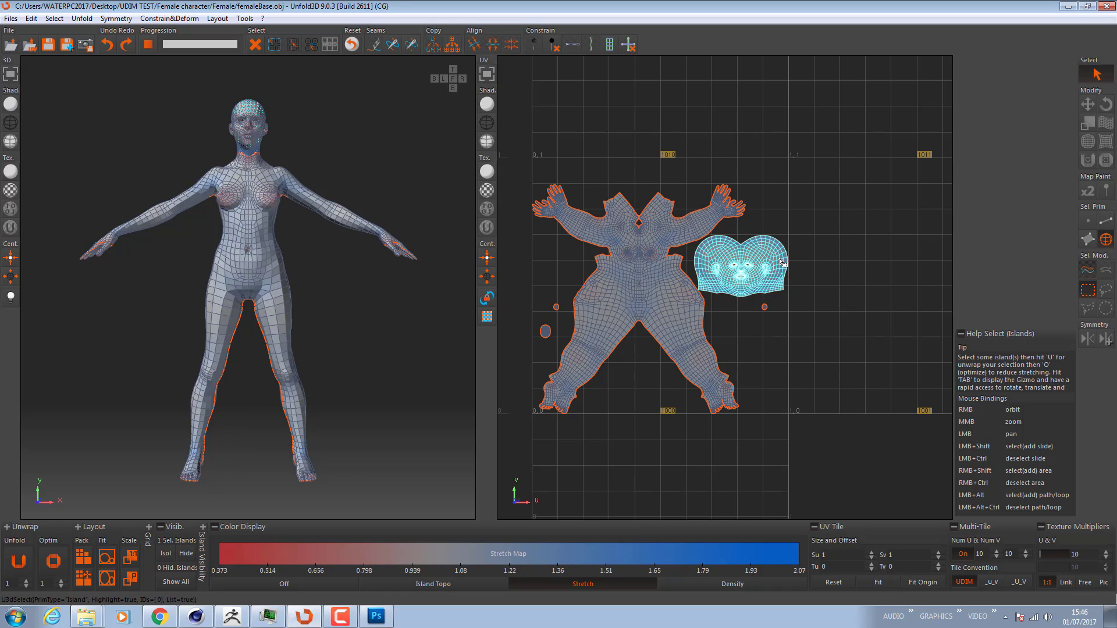
pyautogui.press('Tab')
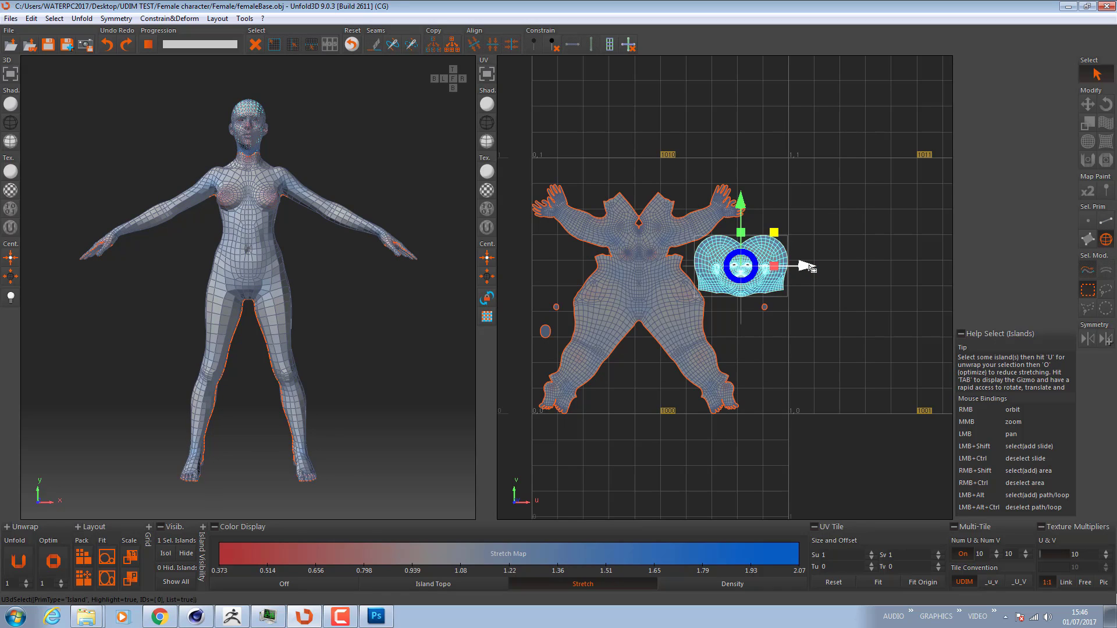
pyautogui.moveTo(812, 268); pyautogui.dragTo(969, 277)
pyautogui.press('Tab')
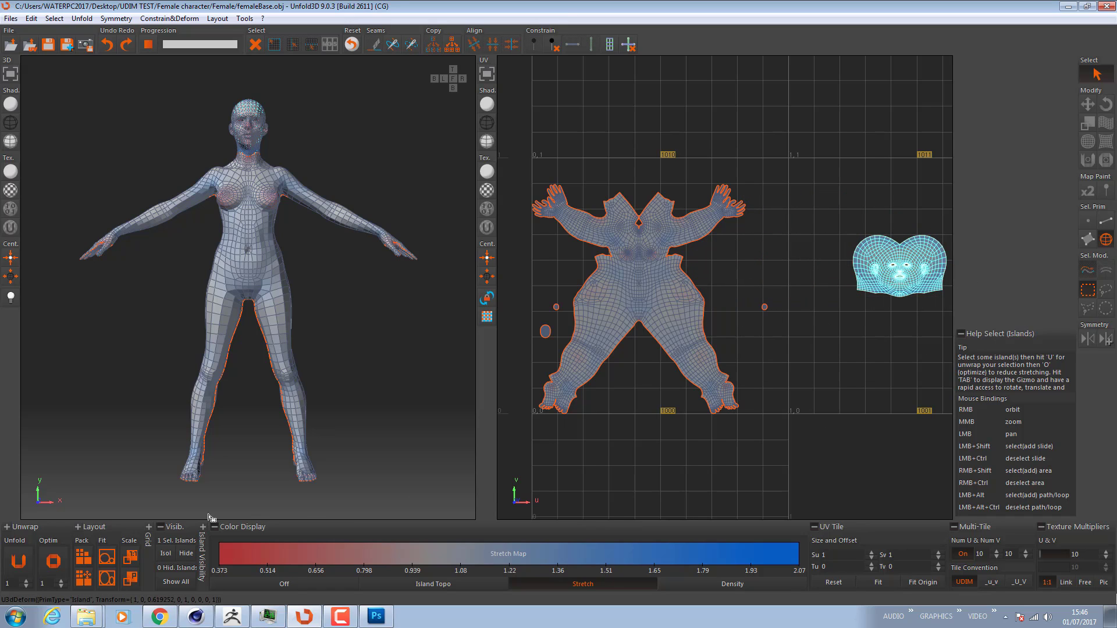
# Pack the head island to fill tile 1001, with it raised about 0.18 in V and scaled down to 98%
pyautogui.click(87, 575)
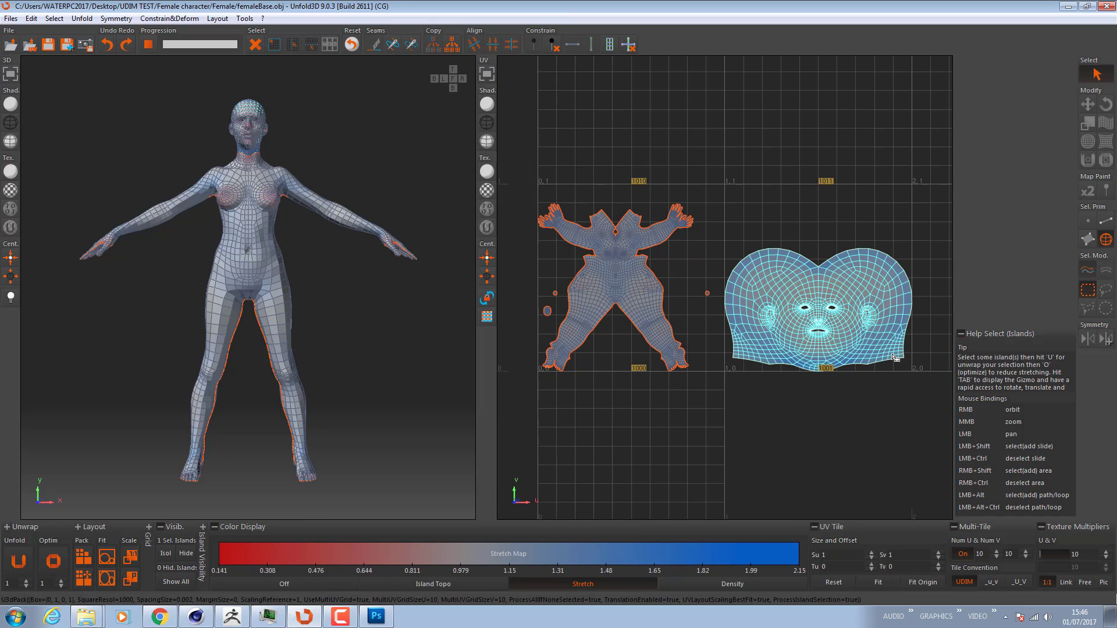
pyautogui.press('Tab')
pyautogui.moveTo(826, 250); pyautogui.dragTo(827, 208)
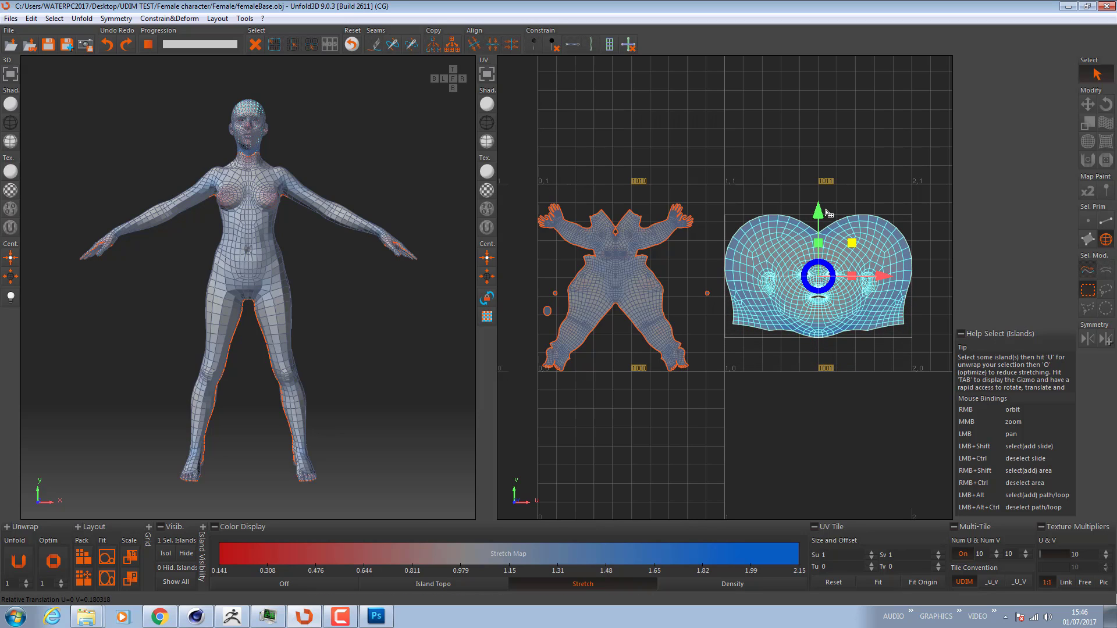
pyautogui.moveTo(853, 244); pyautogui.dragTo(853, 245)
pyautogui.press('Tab')
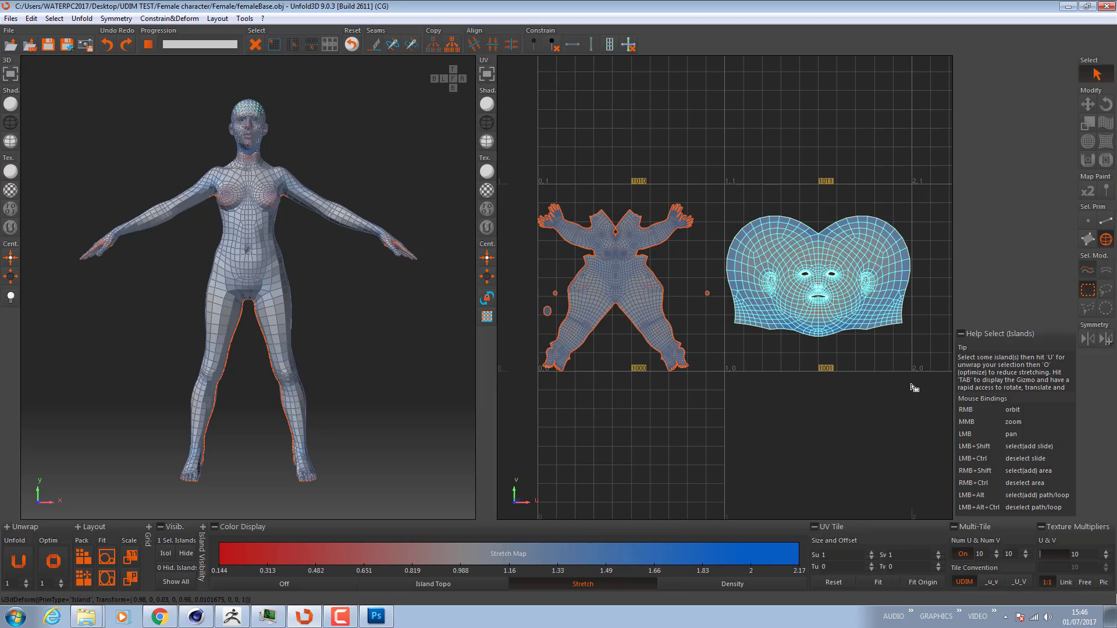
pyautogui.keyDown('shift'); pyautogui.click(708, 294); pyautogui.keyUp('shift')
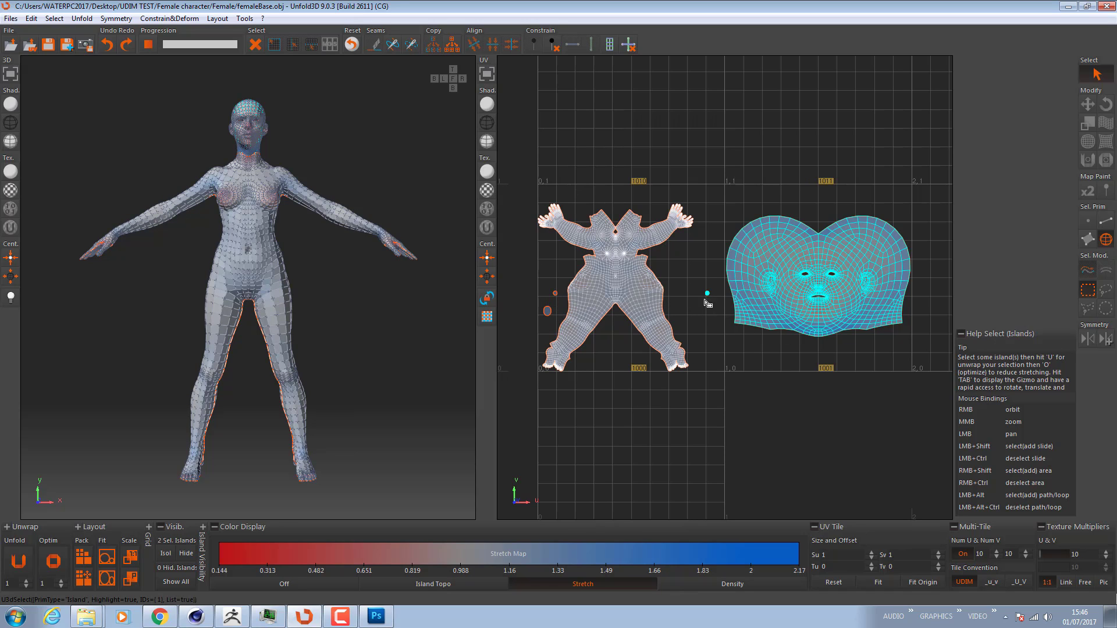
pyautogui.press('Tab')
pyautogui.moveTo(864, 349); pyautogui.dragTo(929, 359)
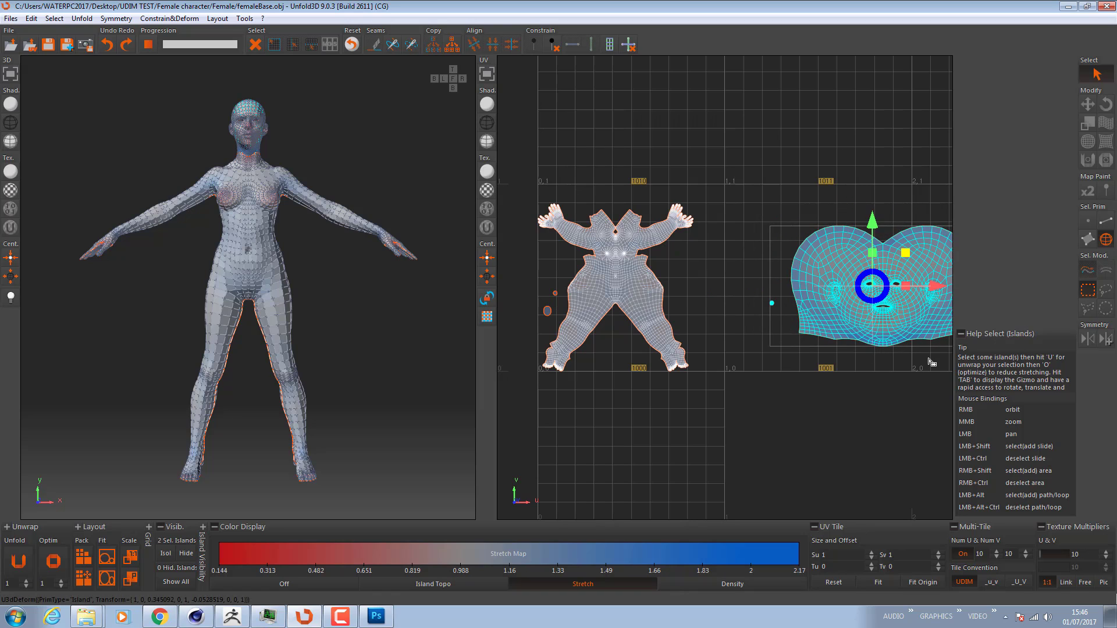
pyautogui.hotkey('ctrl', 'z')
pyautogui.click(711, 292)
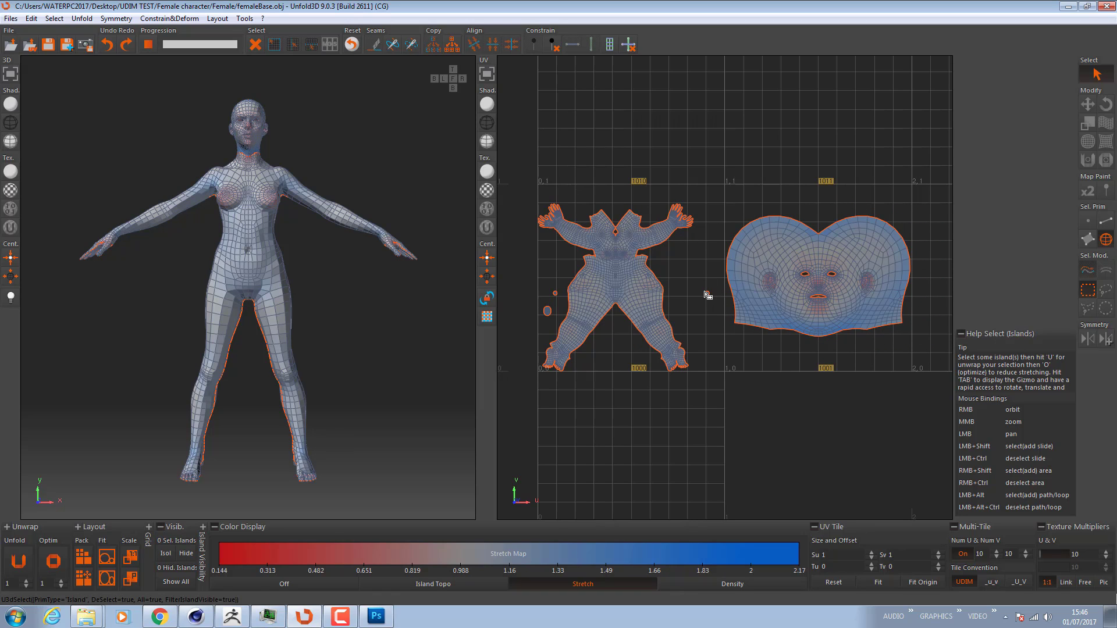
# Place the small round island between the body and head below the head in tile 1001, enlarged about 5.9 times
pyautogui.click(707, 293)
pyautogui.press('Tab')
pyautogui.moveTo(715, 337); pyautogui.dragTo(746, 391)
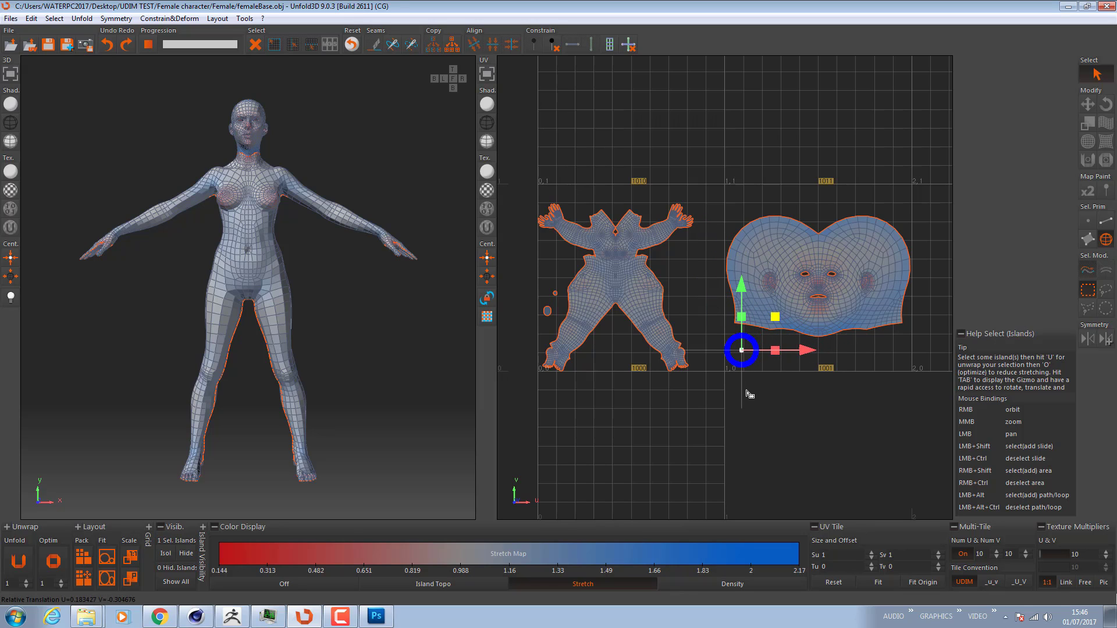
pyautogui.moveTo(777, 330); pyautogui.dragTo(1070, 333)
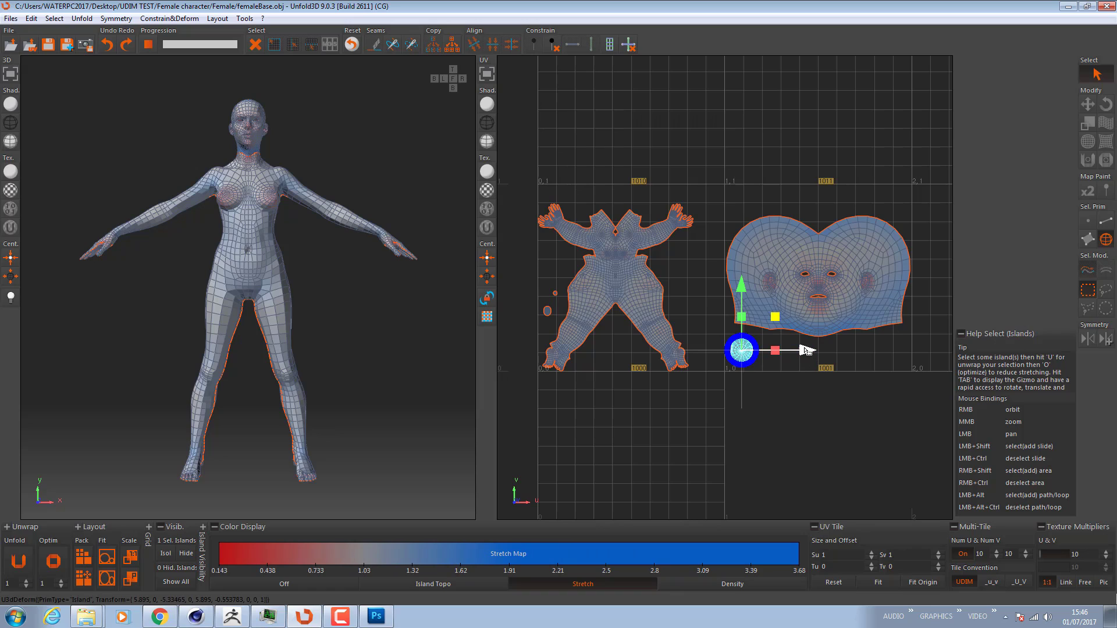
pyautogui.moveTo(811, 350); pyautogui.dragTo(816, 351)
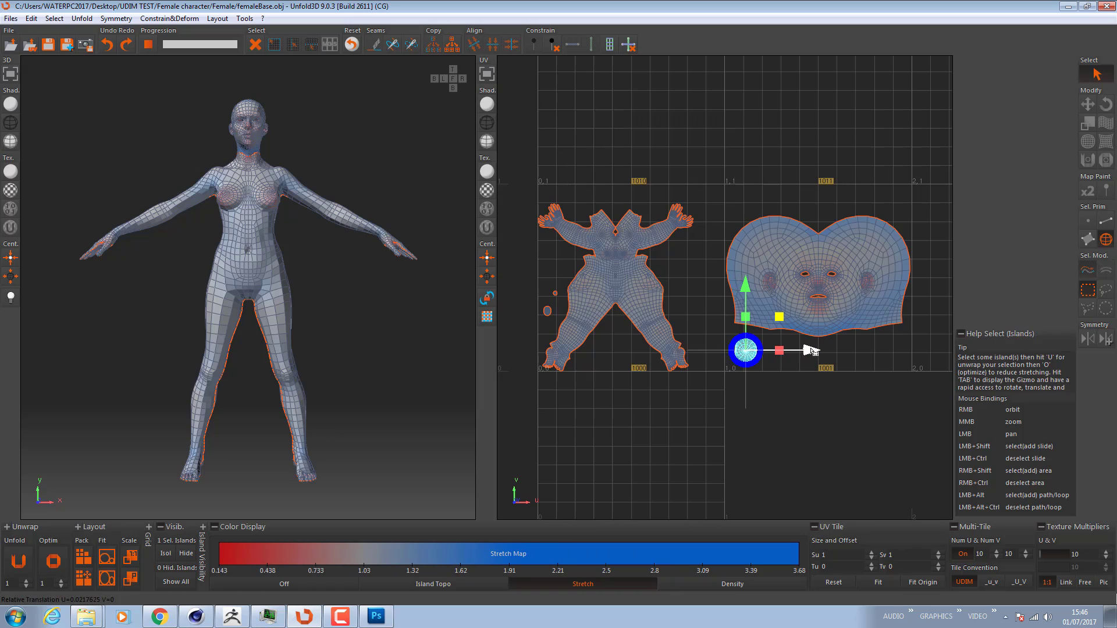
# Enlarge the small round island beside the body's hip about 4.55 times and place it next to the other round island in tile 1001
pyautogui.click(557, 294)
pyautogui.moveTo(588, 260); pyautogui.dragTo(860, 116)
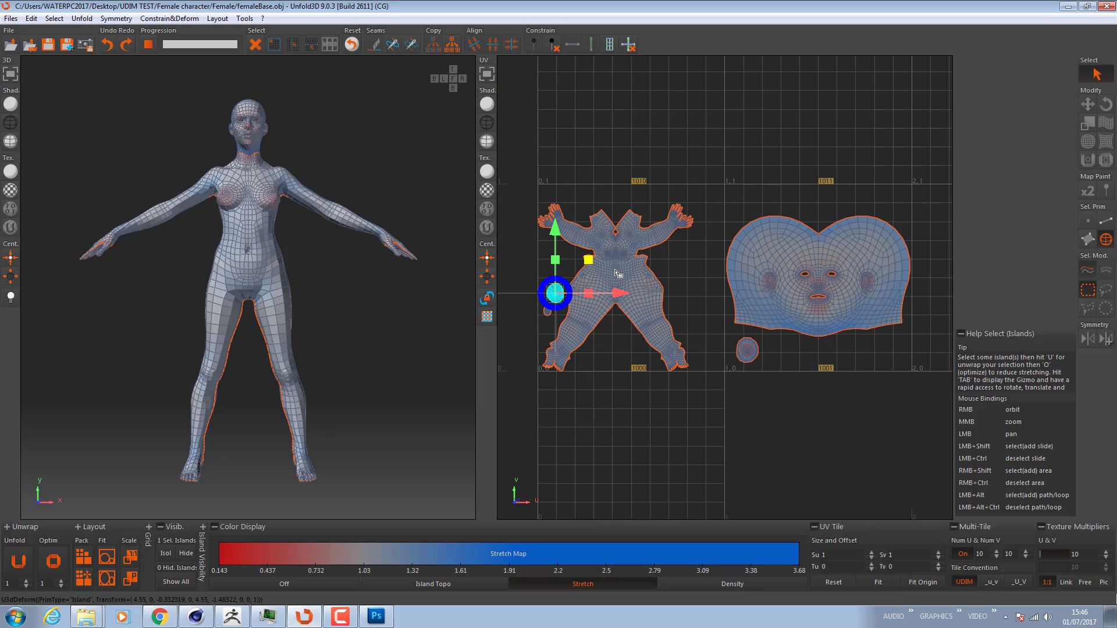
pyautogui.moveTo(618, 275); pyautogui.dragTo(654, 308)
pyautogui.hotkey('ctrl', 'z')
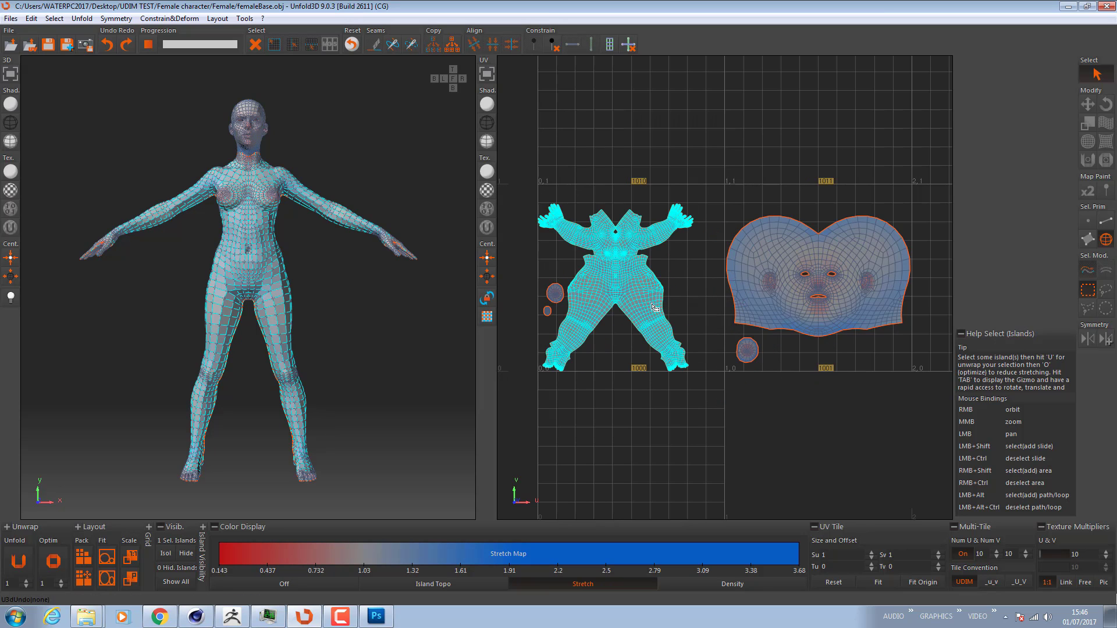
pyautogui.moveTo(555, 291); pyautogui.dragTo(781, 353)
pyautogui.click(556, 290)
pyautogui.press('Tab')
pyautogui.press('Tab')
pyautogui.press('Tab')
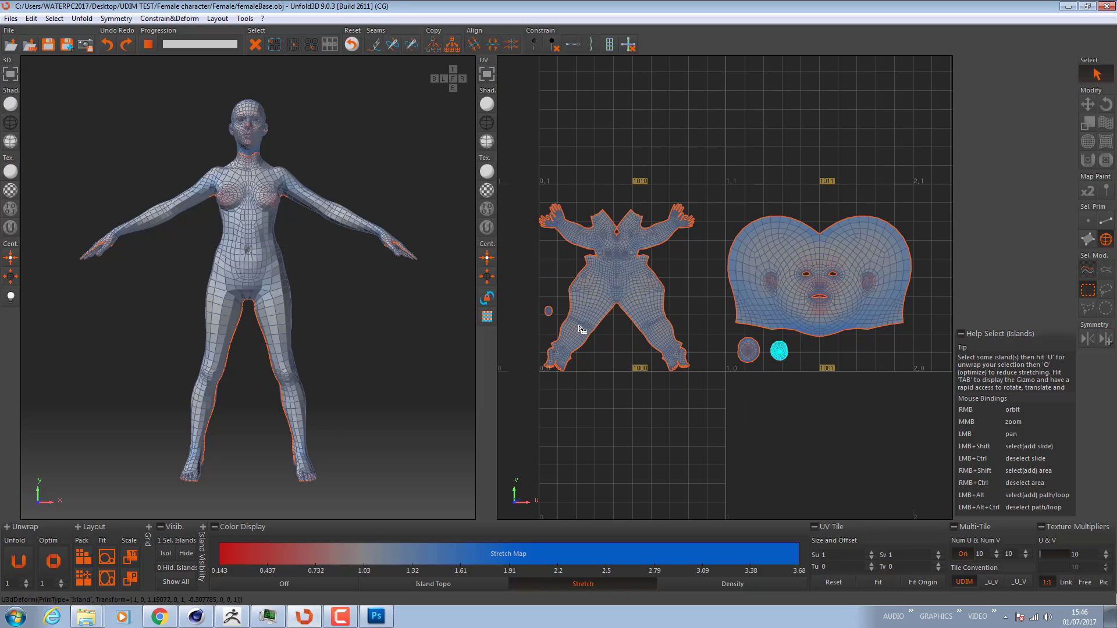
# Move the remaining small oval island from the body's tile into tile 1001, beside the two round islands
pyautogui.click(552, 312)
pyautogui.click(552, 313)
pyautogui.press('Tab')
pyautogui.moveTo(550, 311); pyautogui.dragTo(807, 356)
pyautogui.press('Tab')
# Examine the UDIM numbering of the body tile, the head tile and the empty neighbouring tiles, ending with the wider tile grid
pyautogui.moveTo(810, 383); pyautogui.dragTo(855, 471, button='middle')
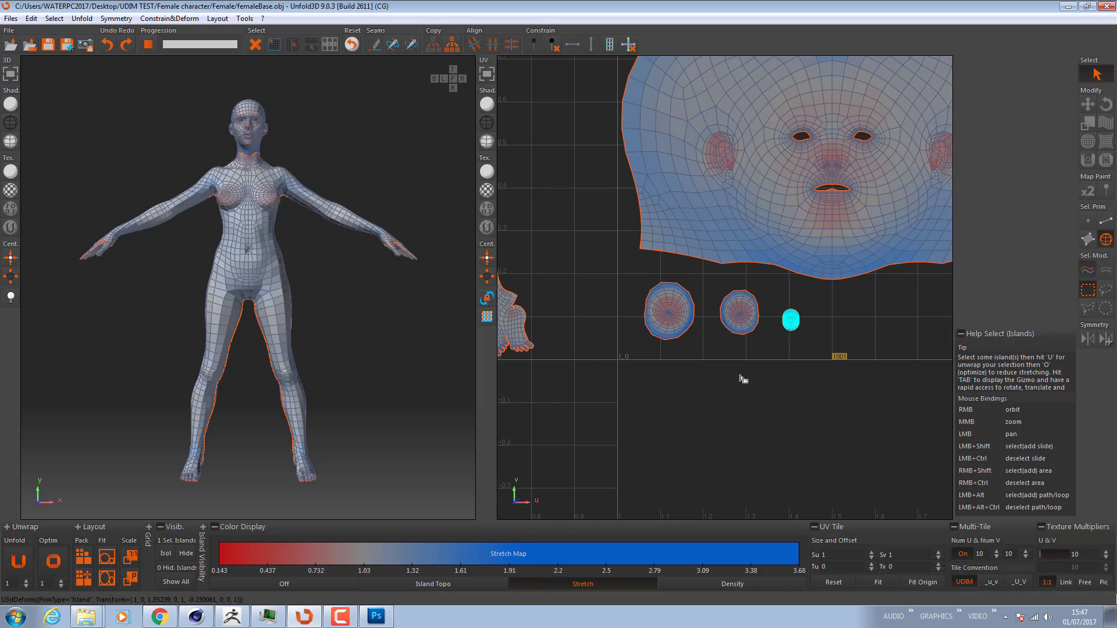
pyautogui.moveTo(729, 372); pyautogui.dragTo(864, 371)
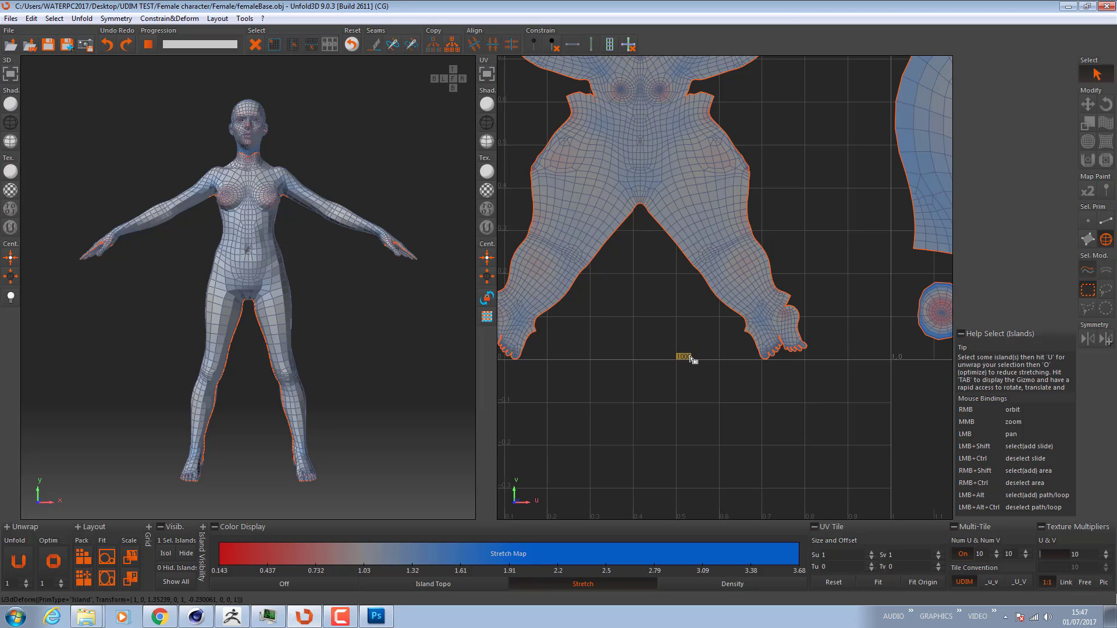
pyautogui.scroll(-2, 705, 387)
pyautogui.moveTo(812, 432); pyautogui.dragTo(579, 394)
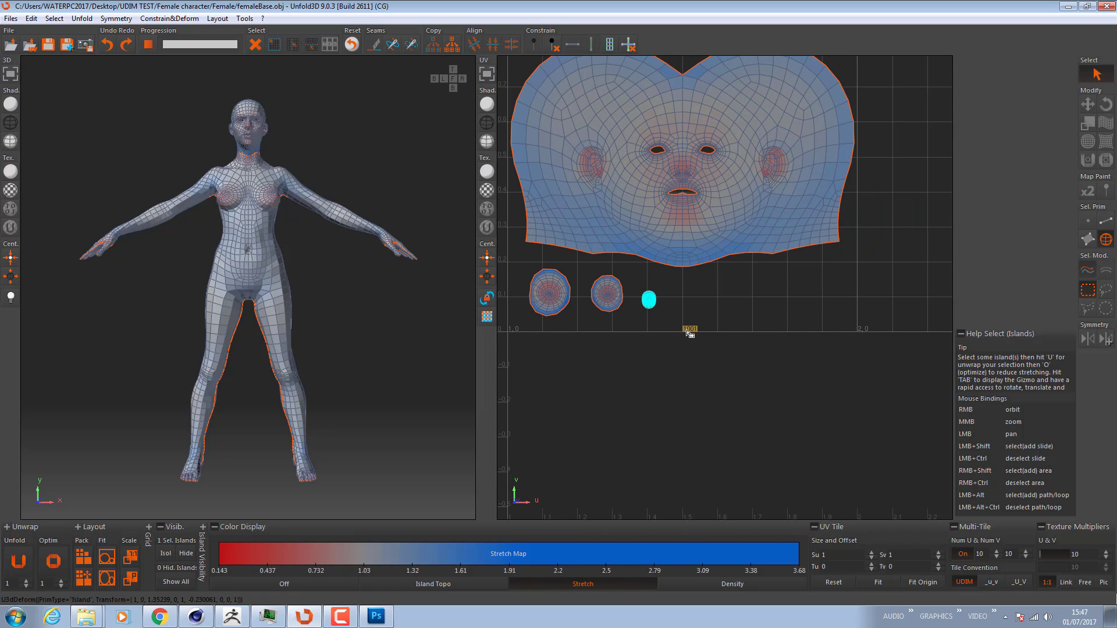
pyautogui.moveTo(861, 377); pyautogui.dragTo(683, 383)
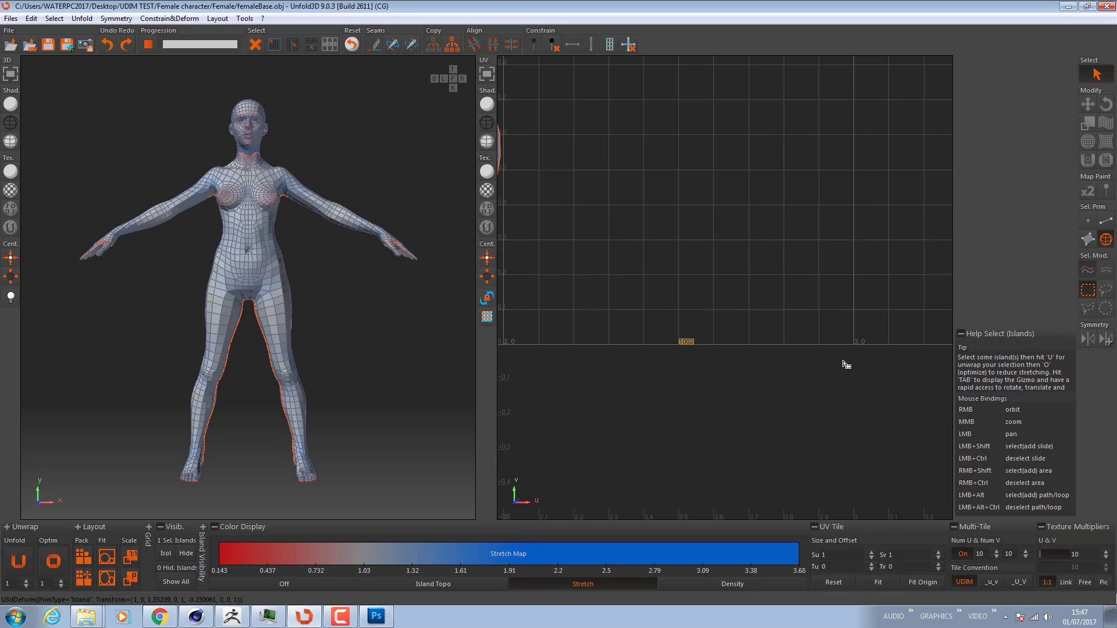
pyautogui.moveTo(843, 363); pyautogui.dragTo(933, 377)
pyautogui.moveTo(825, 392); pyautogui.dragTo(497, 205, button='middle')
pyautogui.moveTo(760, 389); pyautogui.dragTo(743, 439)
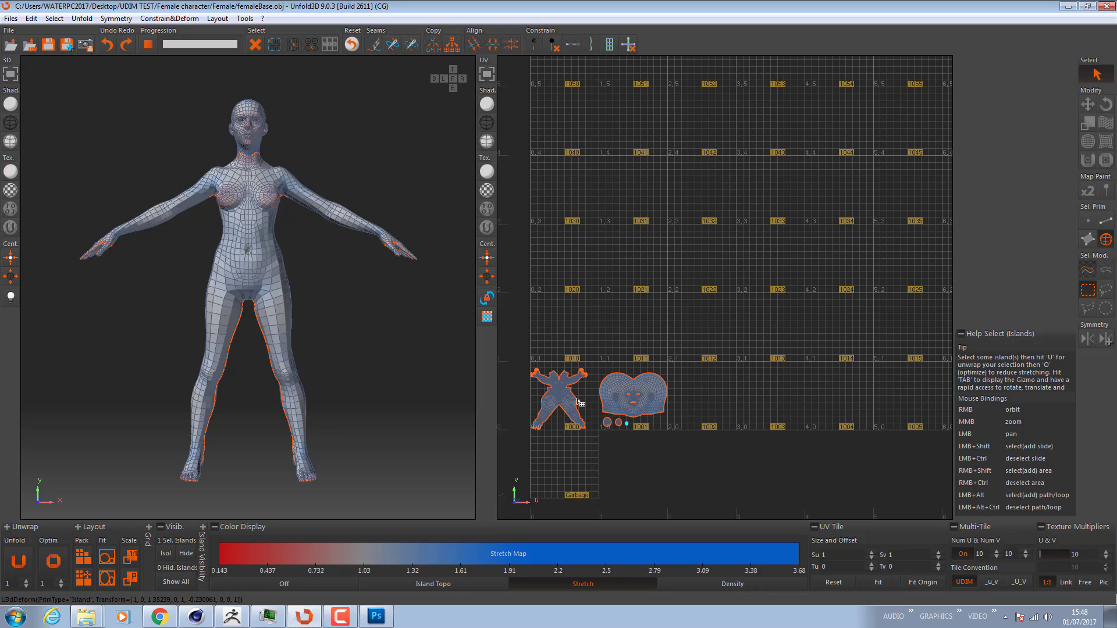
pyautogui.moveTo(557, 395); pyautogui.dragTo(555, 395)
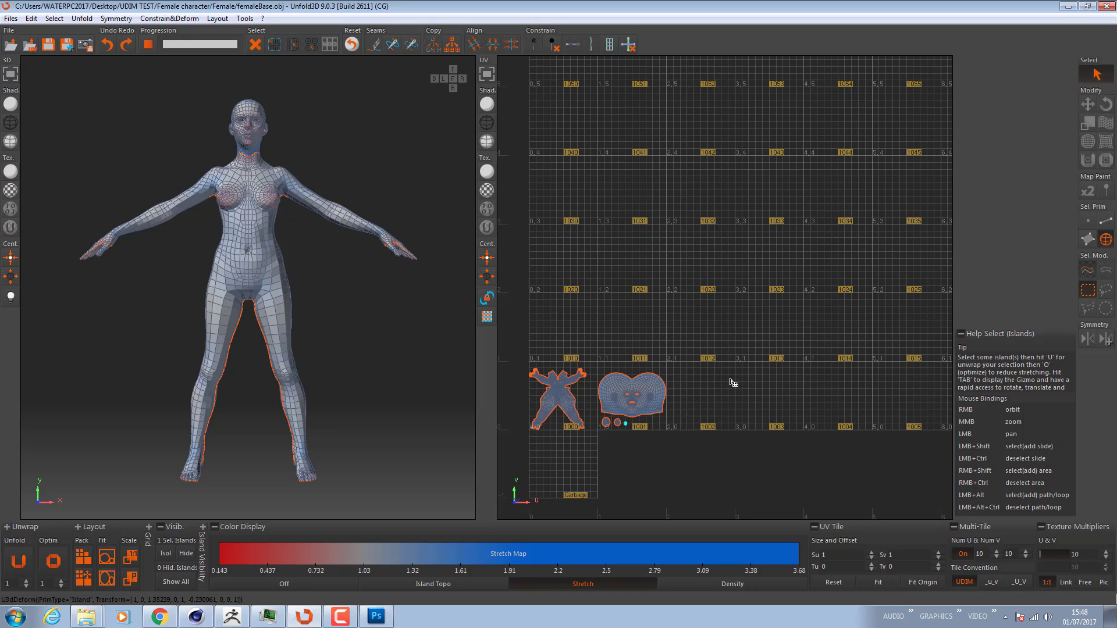
# Switch to ZBrush and reveal the woman tool's Polypaint and UV Map settings, collapsing the Morph Target section
pyautogui.click(1070, 7)
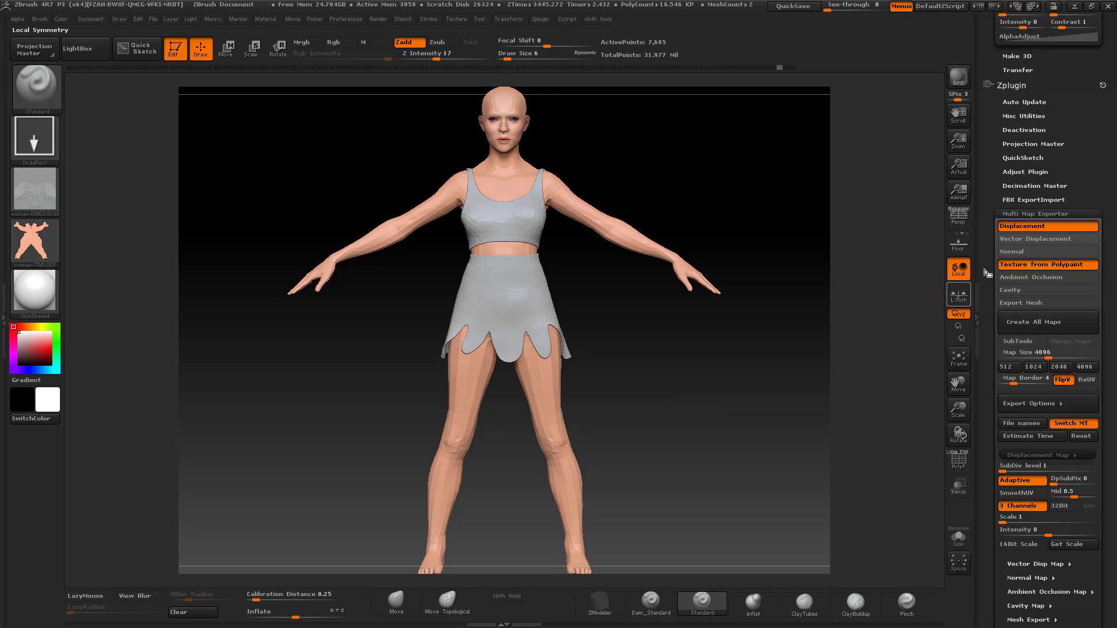
pyautogui.scroll(-10, 1044, 230)
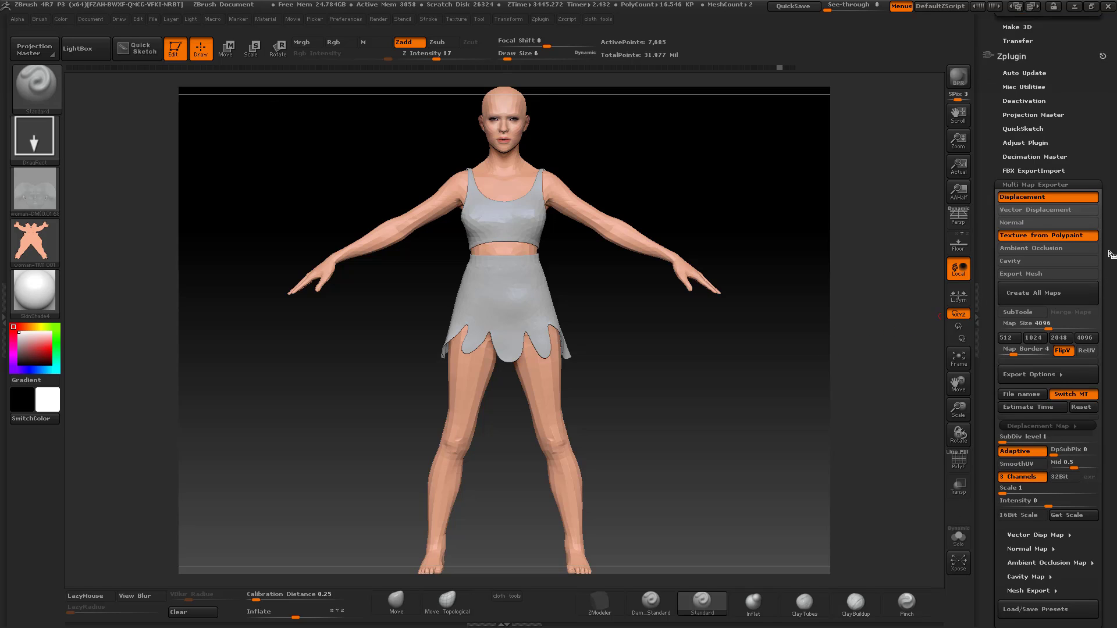
pyautogui.click(1022, 234)
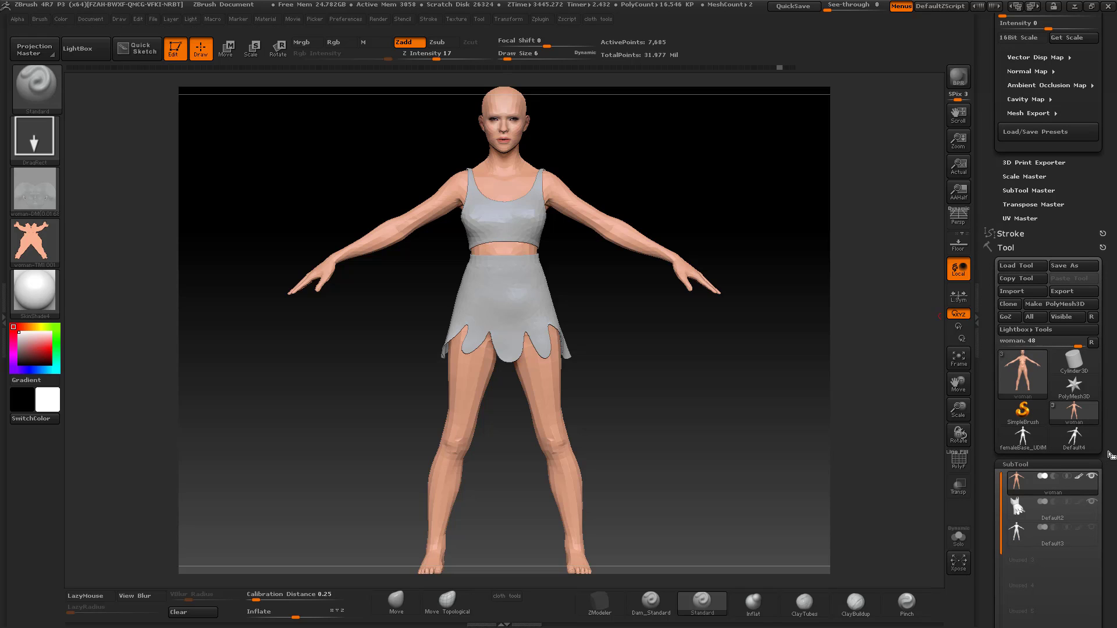
pyautogui.scroll(-1, 1108, 455)
pyautogui.scroll(-10, 1105, 497)
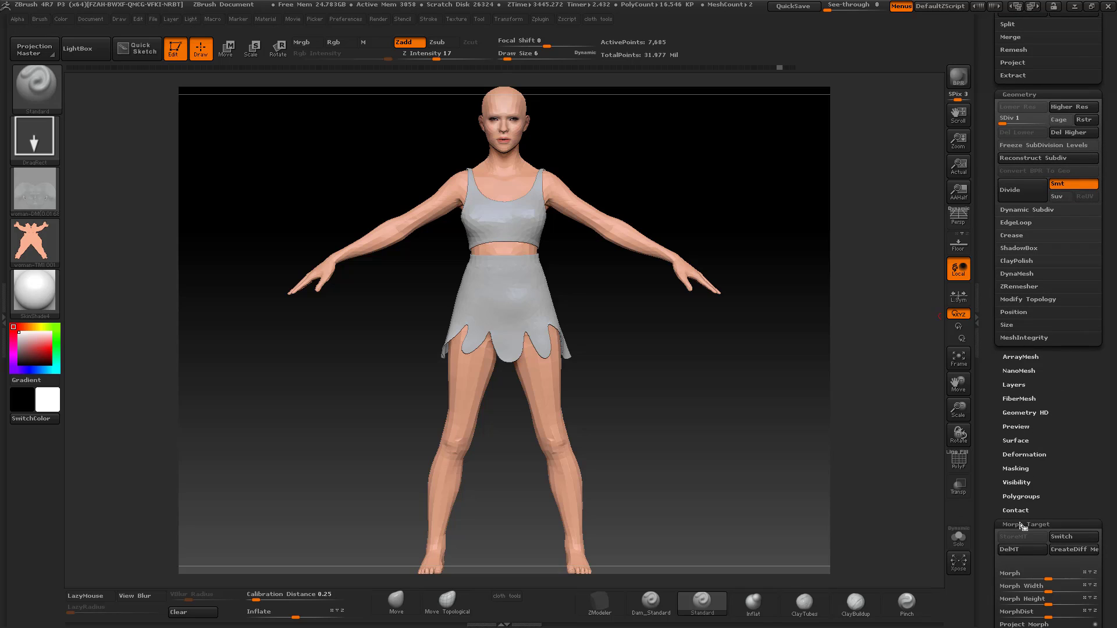
pyautogui.moveTo(1072, 508); pyautogui.dragTo(1066, 428)
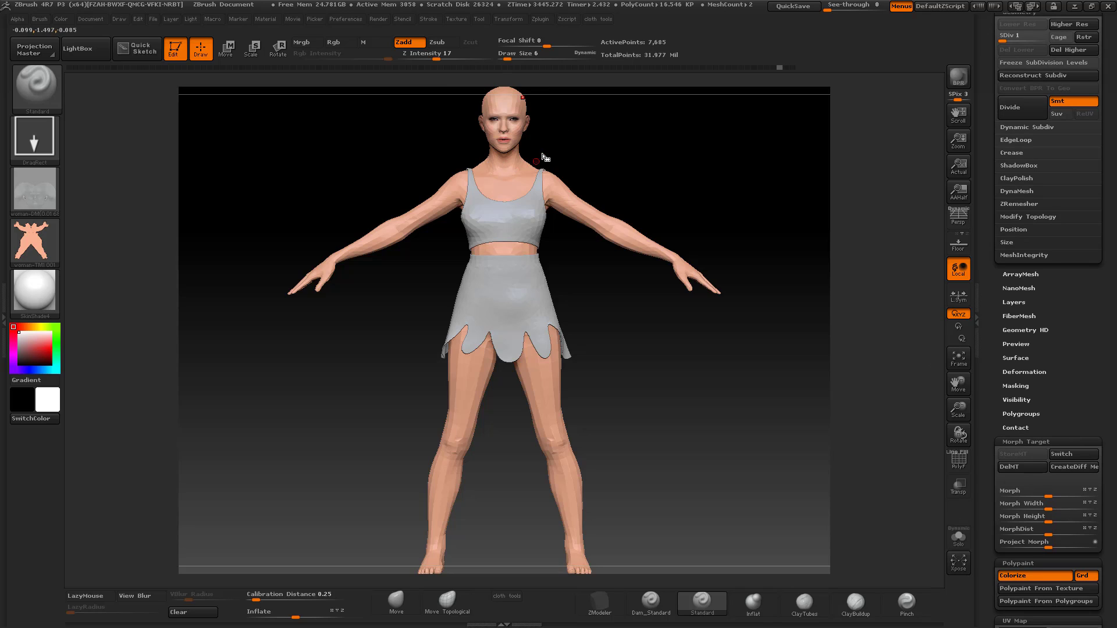
pyautogui.moveTo(1092, 418); pyautogui.dragTo(1090, 373)
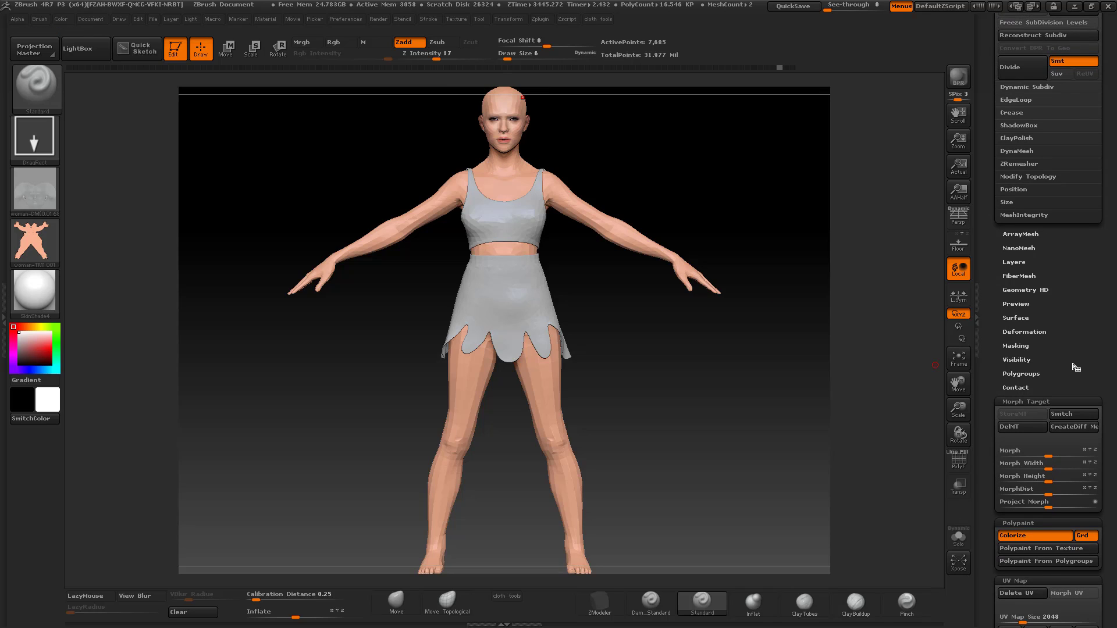
pyautogui.click(1037, 403)
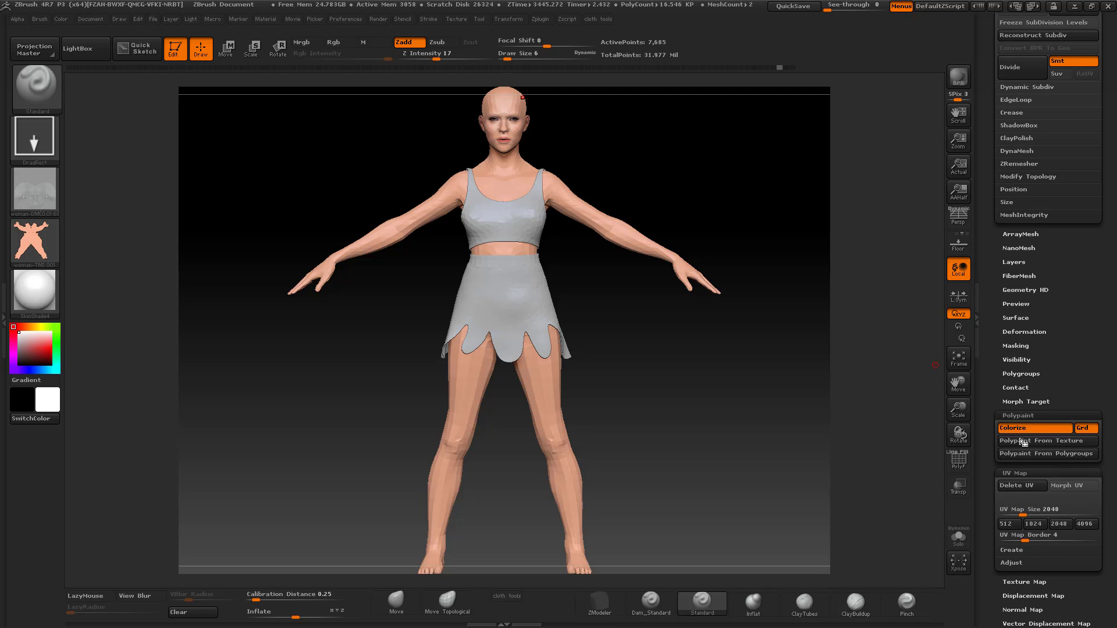
# Preview the woman mesh flattened to its UV layout with all islands in view, and restore its 3D shape
pyautogui.click(1071, 486)
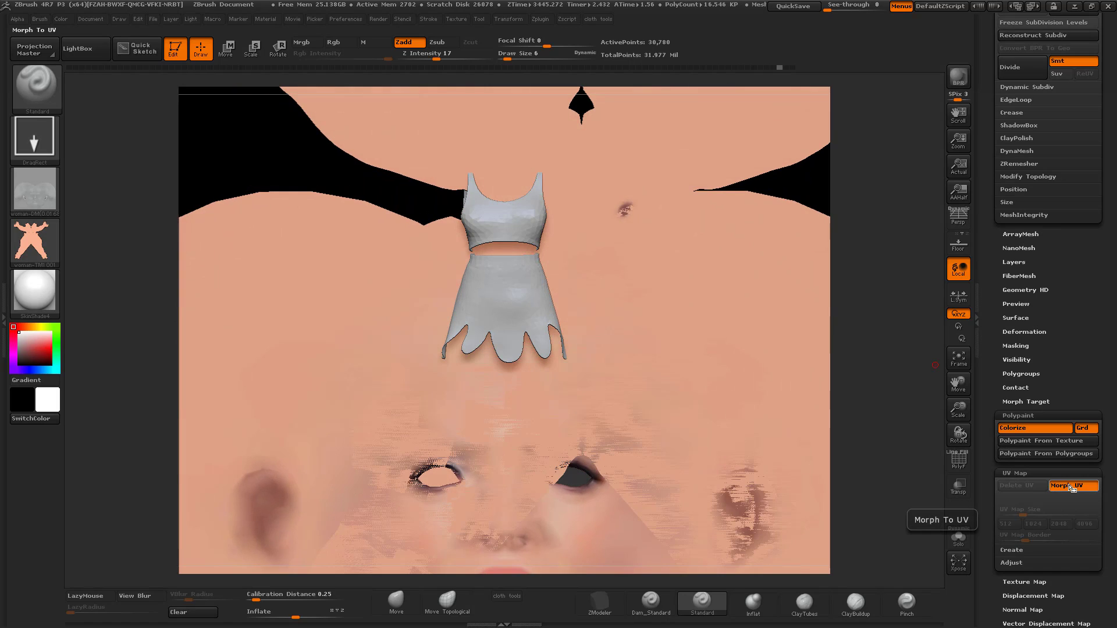
pyautogui.moveTo(958, 409); pyautogui.dragTo(937, 382)
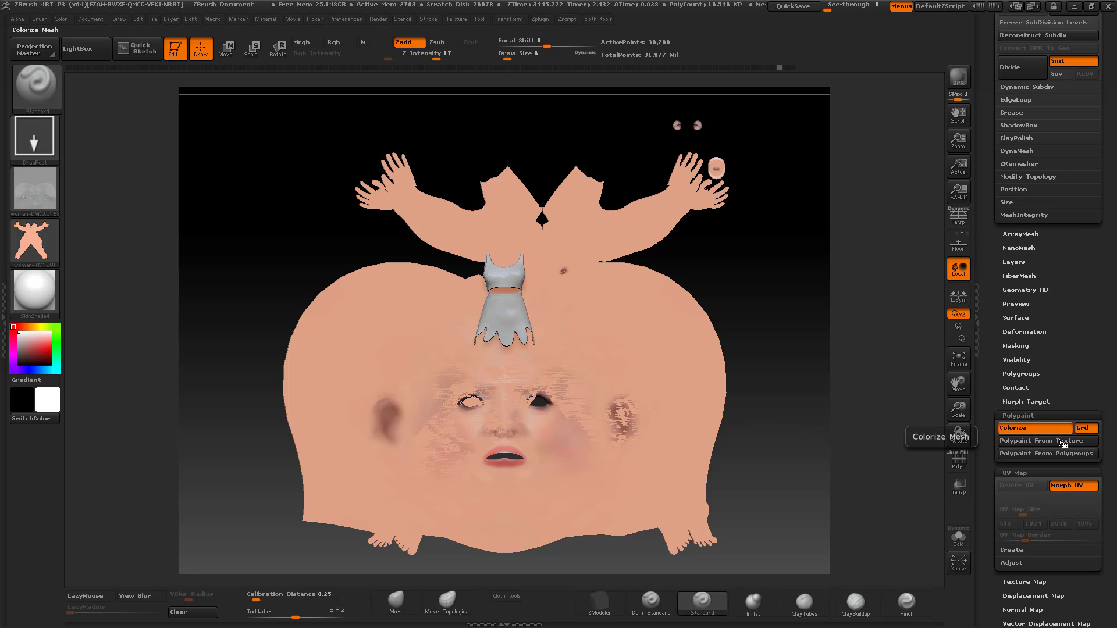
pyautogui.click(1068, 487)
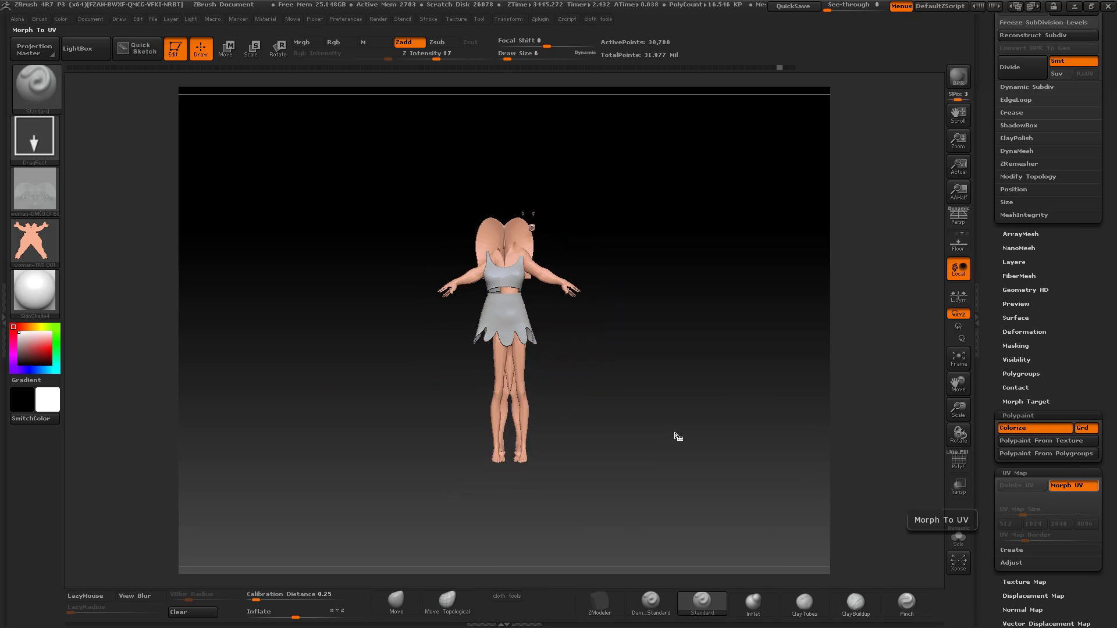
# Bring the Zplugin palette with its Multi Map Exporter settings into the docked tray
pyautogui.moveTo(1082, 280); pyautogui.dragTo(1094, 498)
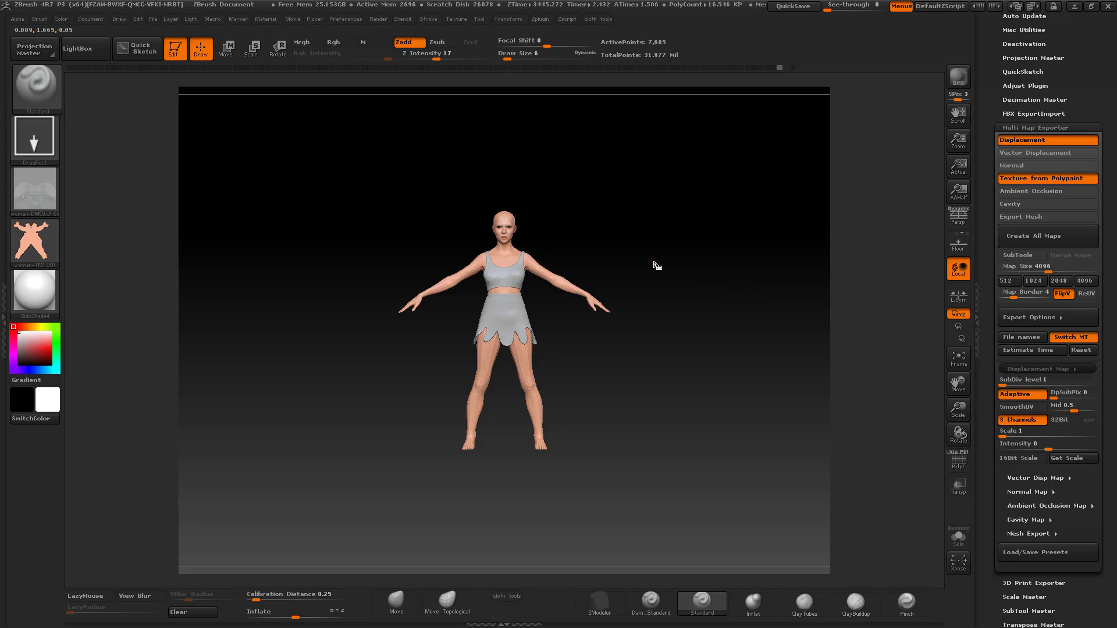
pyautogui.click(541, 19)
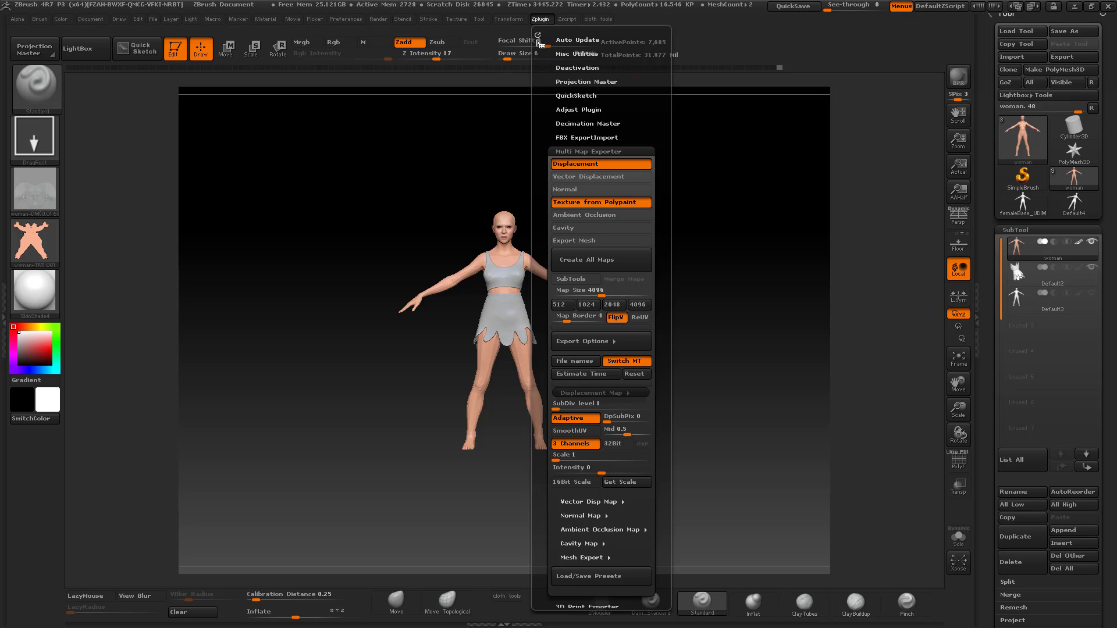
pyautogui.click(539, 37)
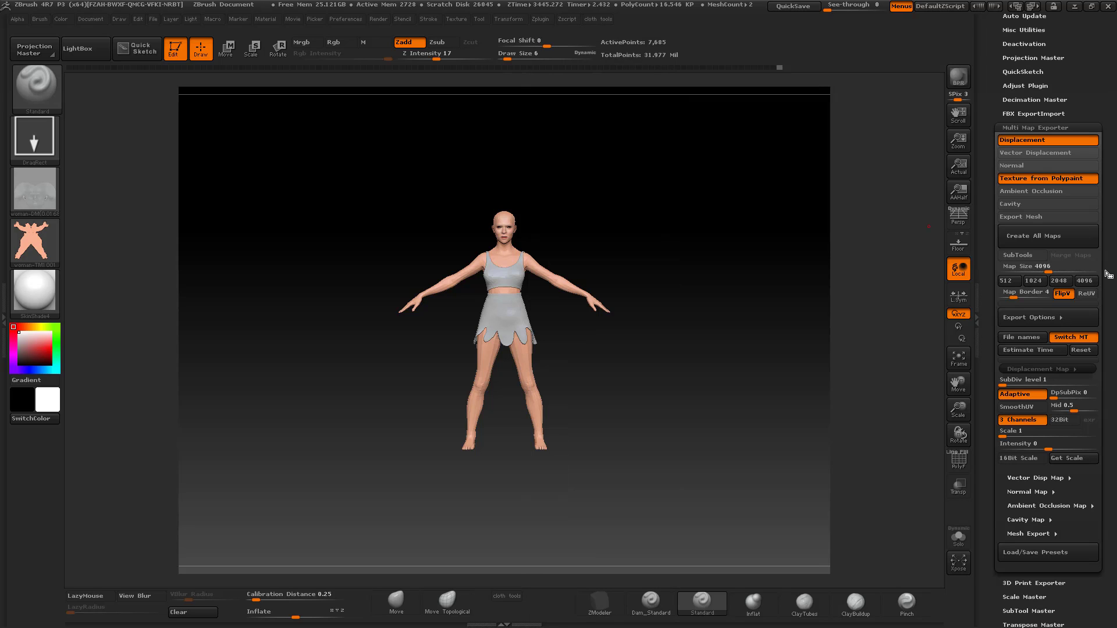
# Raise the global map size in Multi Map Exporter to 8192
pyautogui.click(1027, 127)
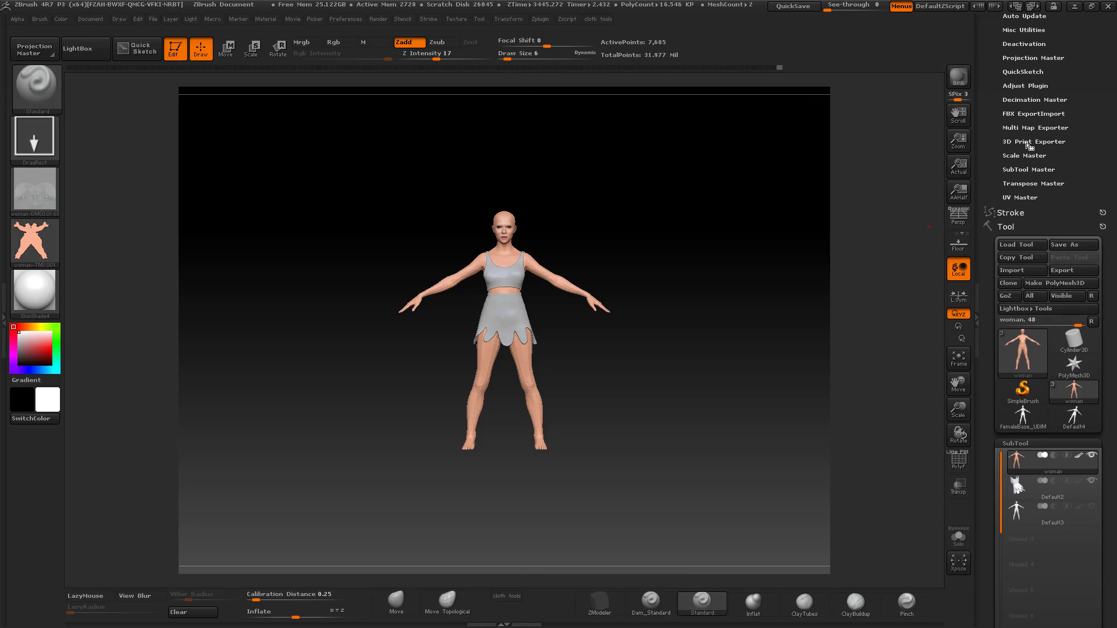
pyautogui.click(1028, 129)
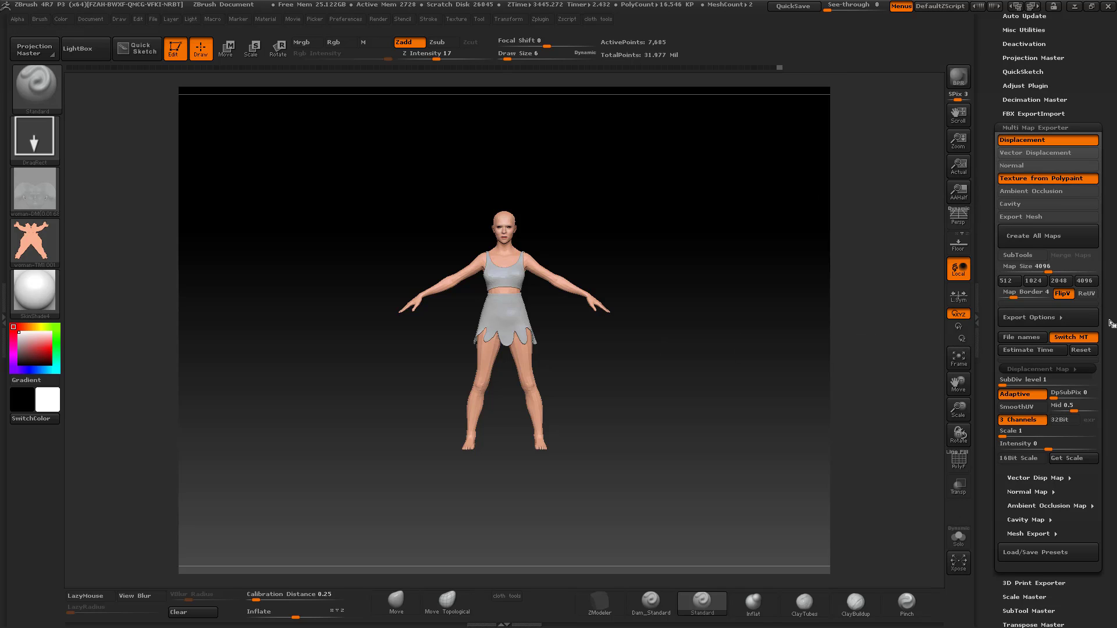
pyautogui.scroll(-1, 1112, 304)
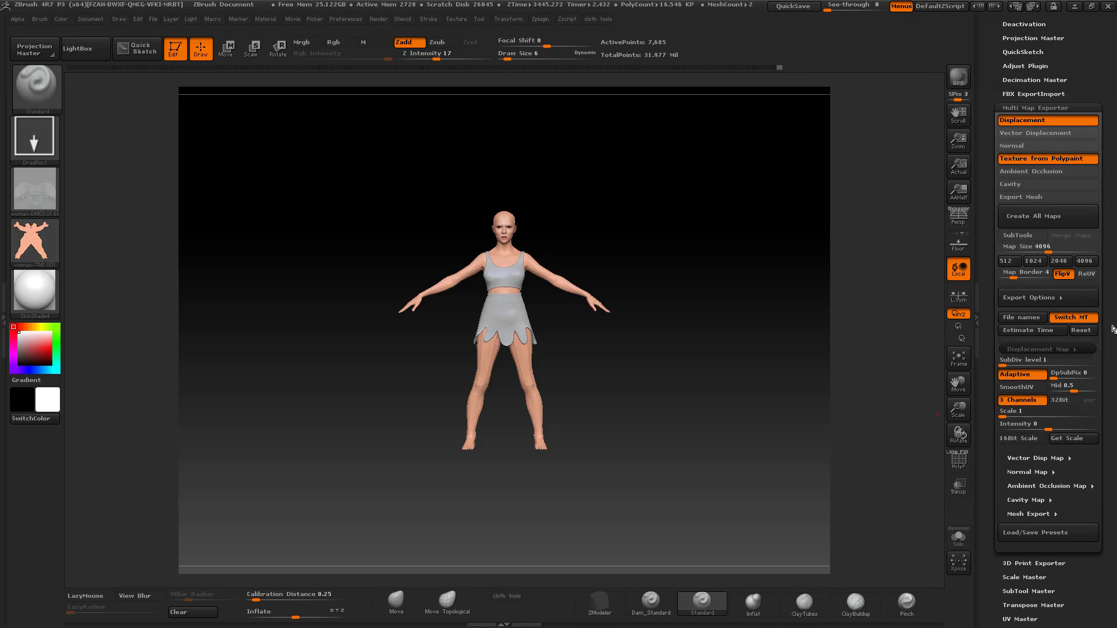
pyautogui.moveTo(1112, 329); pyautogui.dragTo(1112, 305)
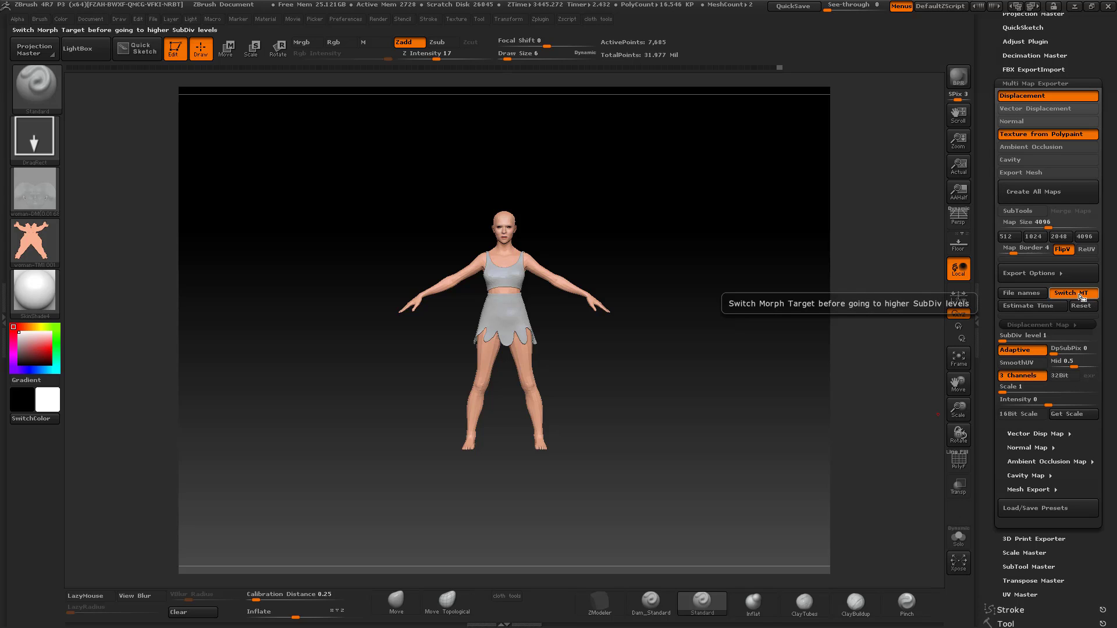
pyautogui.scroll(1, 1018, 291)
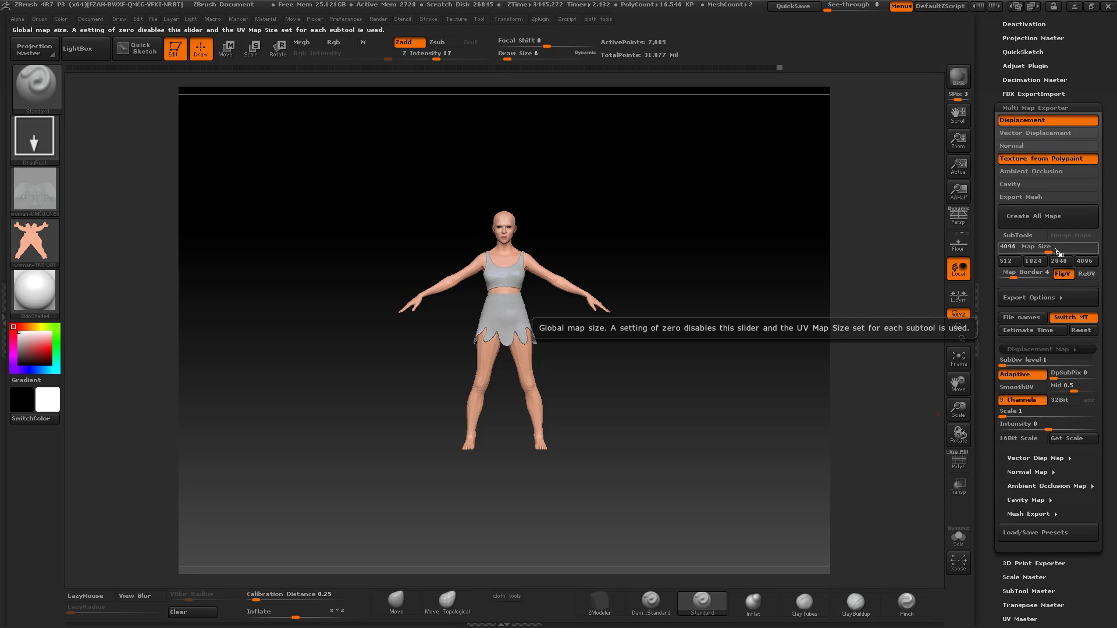
pyautogui.moveTo(1058, 252); pyautogui.dragTo(1111, 256)
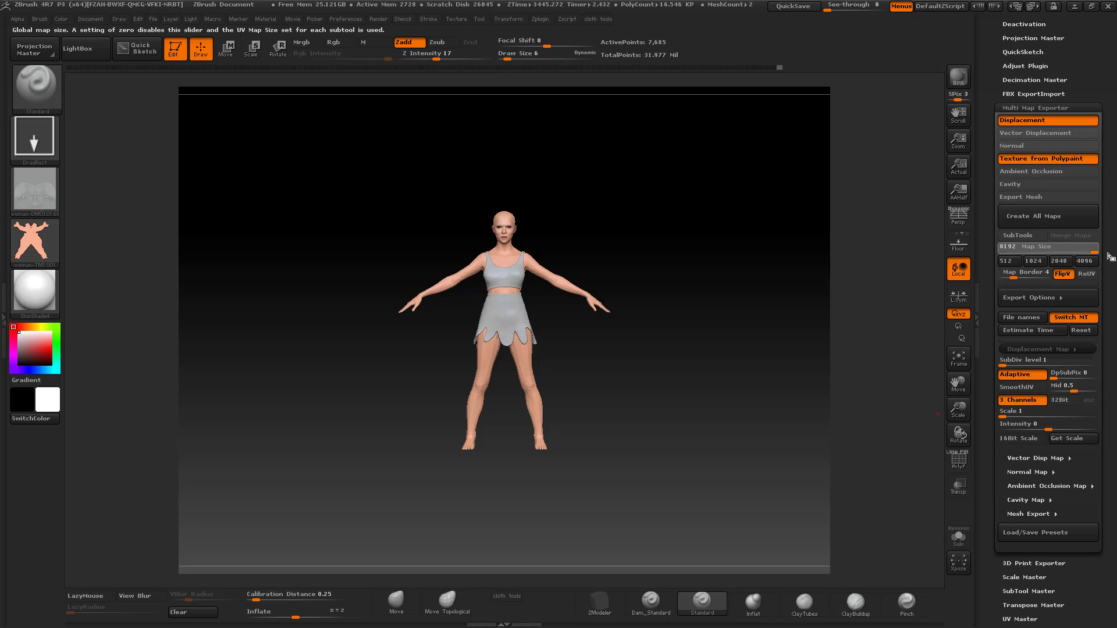
pyautogui.moveTo(1110, 256); pyautogui.dragTo(1114, 244)
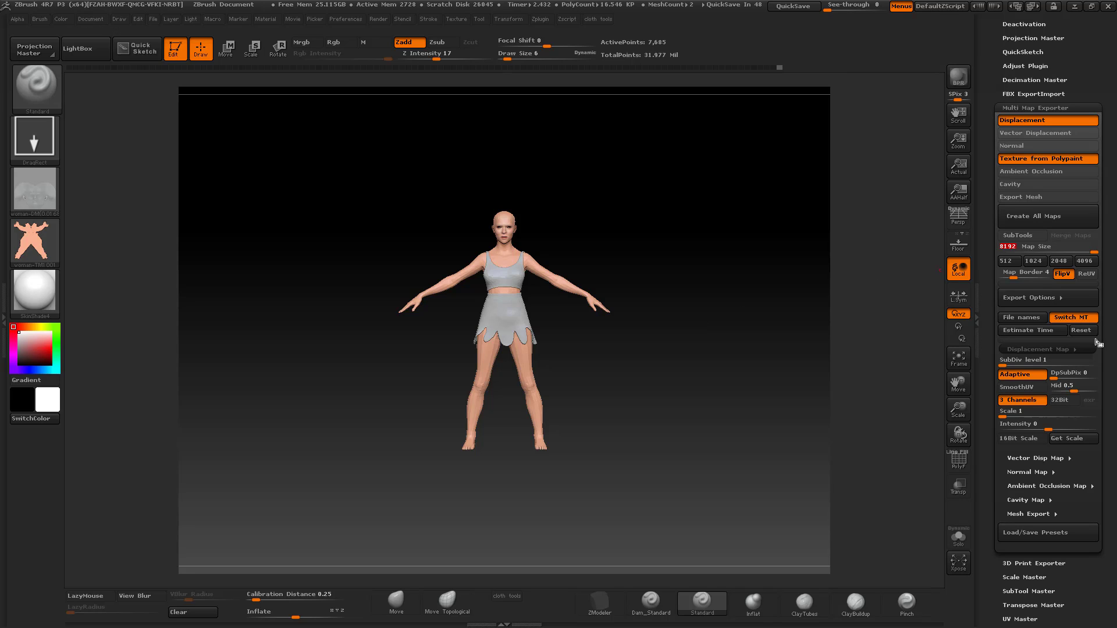
# Collapse the Multi Map Exporter settings and reveal the woman tool's Polygroups options
pyautogui.scroll(3, 1110, 372)
pyautogui.scroll(2, 1110, 391)
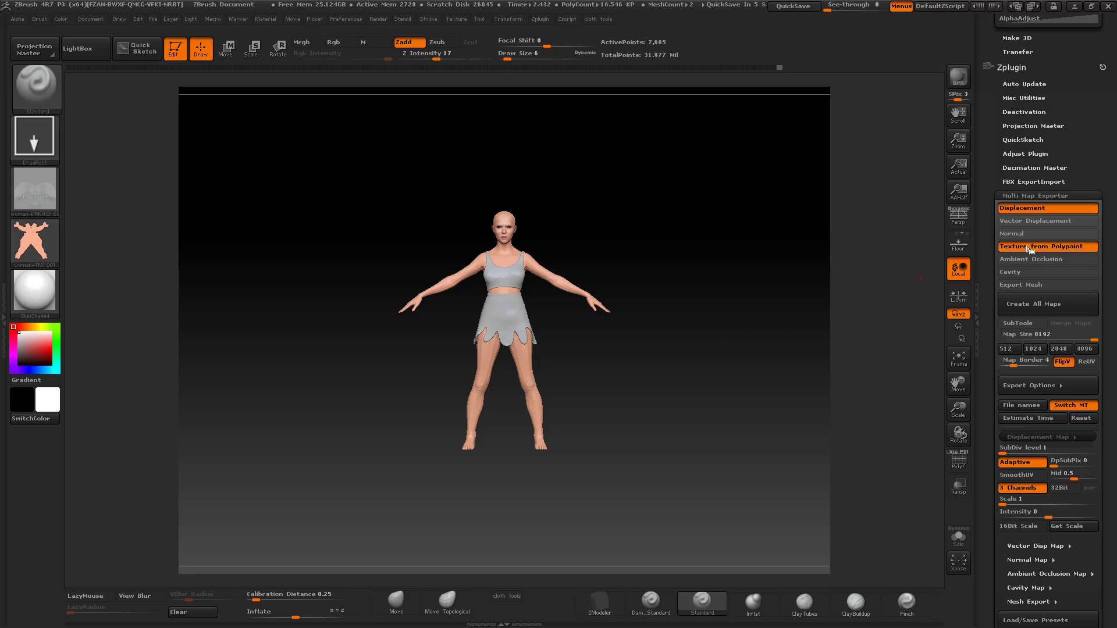
pyautogui.click(1054, 197)
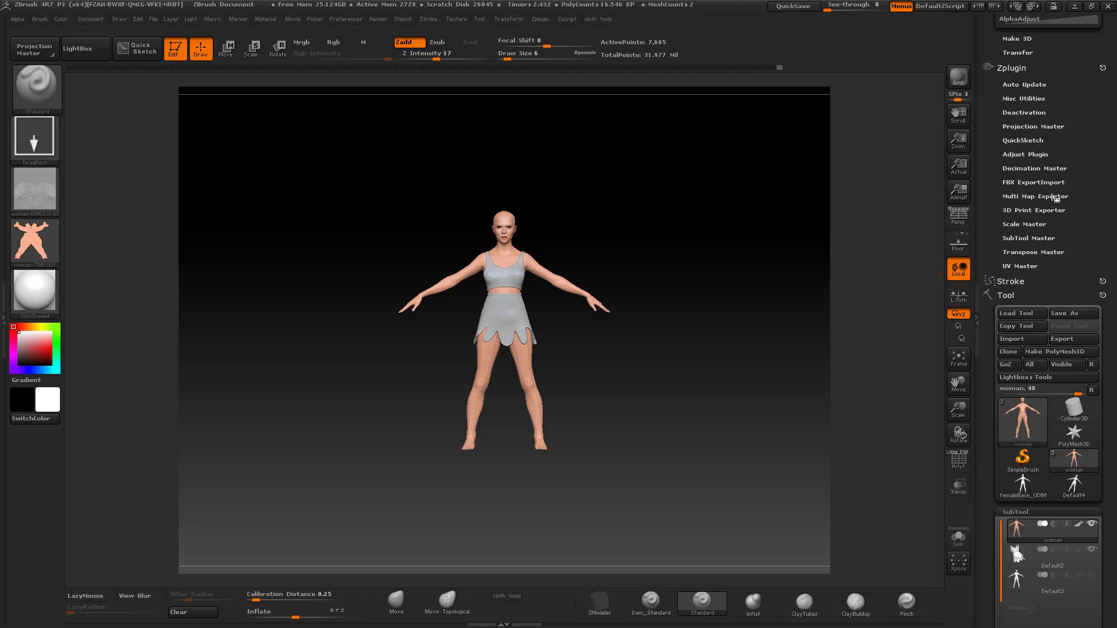
pyautogui.scroll(5, 1089, 201)
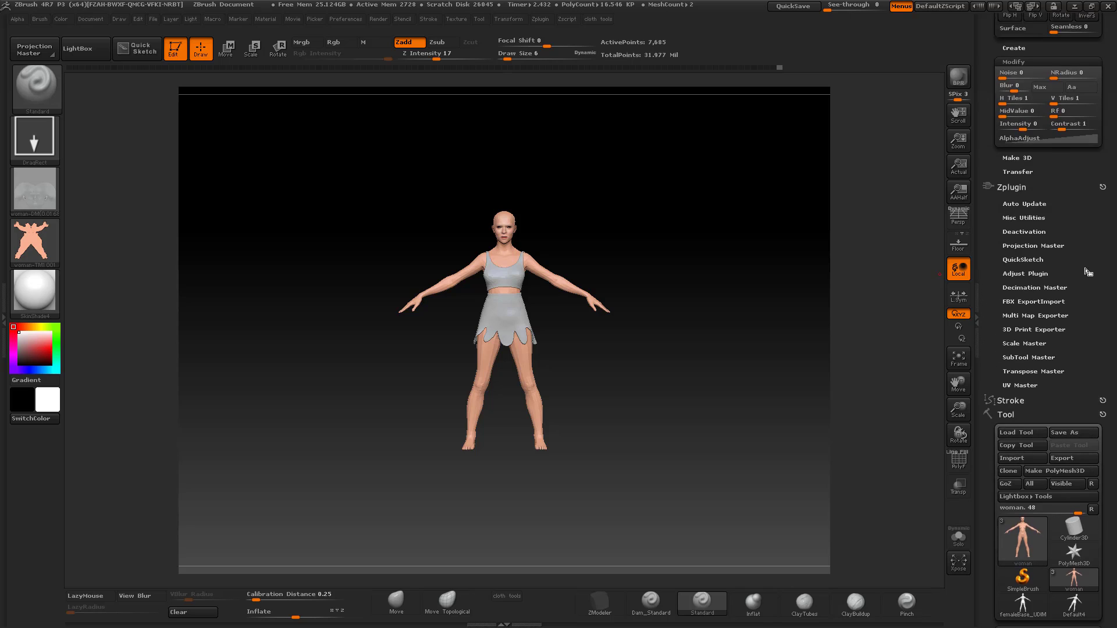
pyautogui.scroll(-15, 1082, 395)
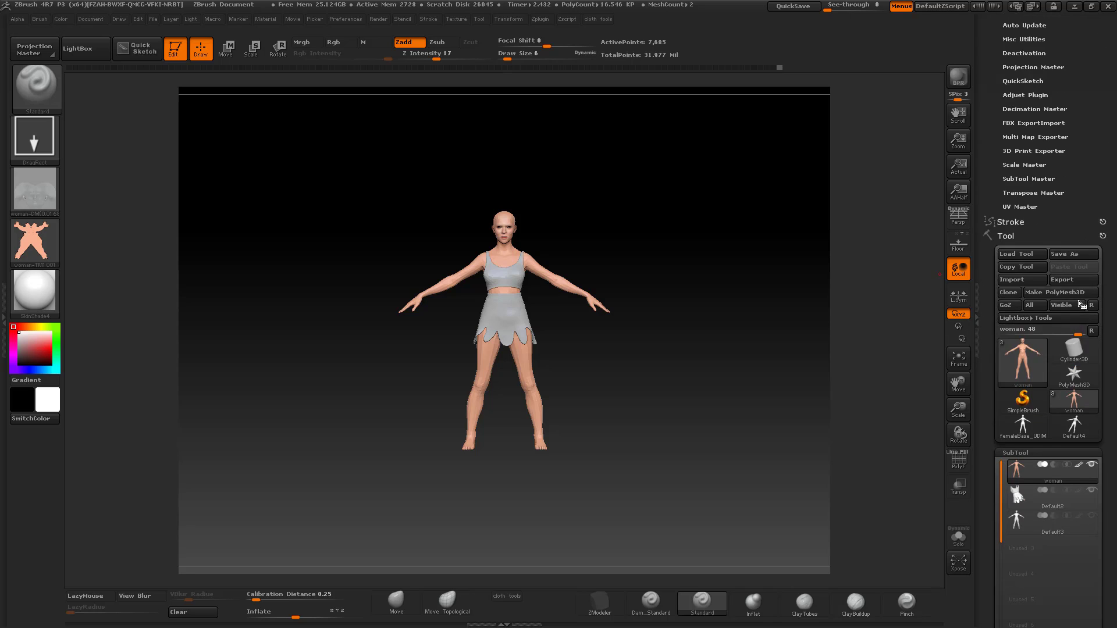
pyautogui.scroll(-8, 1080, 221)
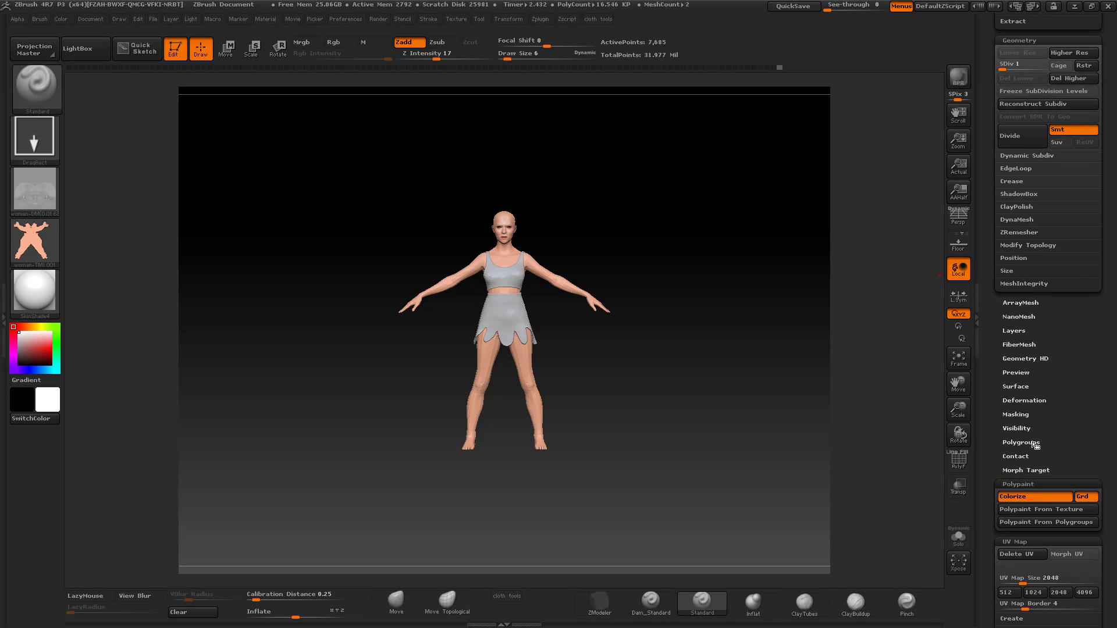
pyautogui.click(1043, 443)
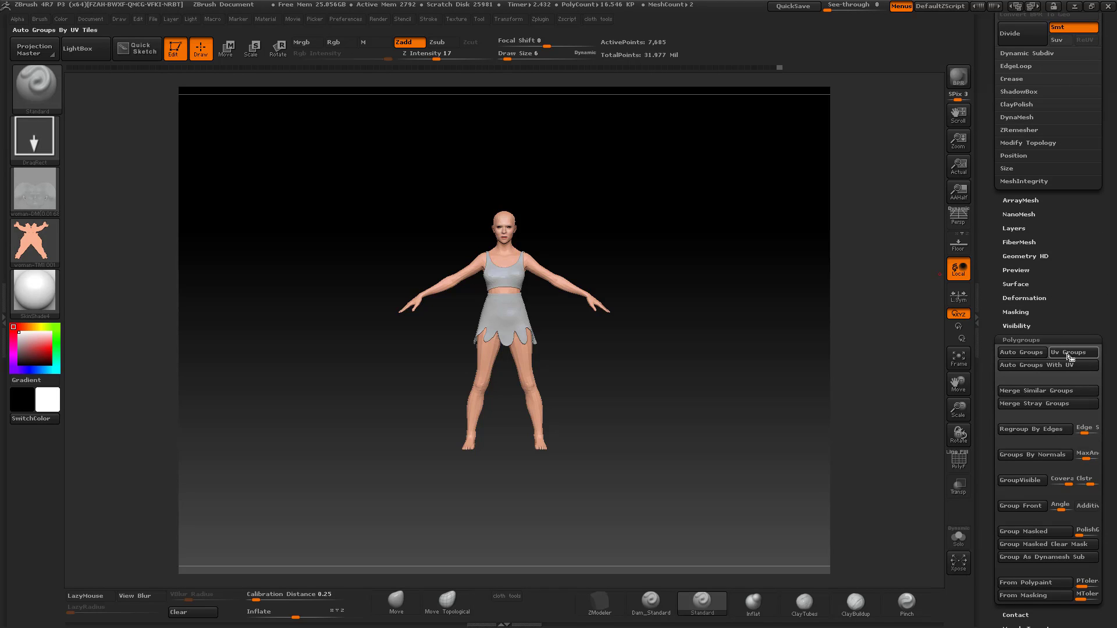
# Show the polygroup wireframe on the woman's enlarged upper body and create polygroups from the UV tiles
pyautogui.click(959, 459)
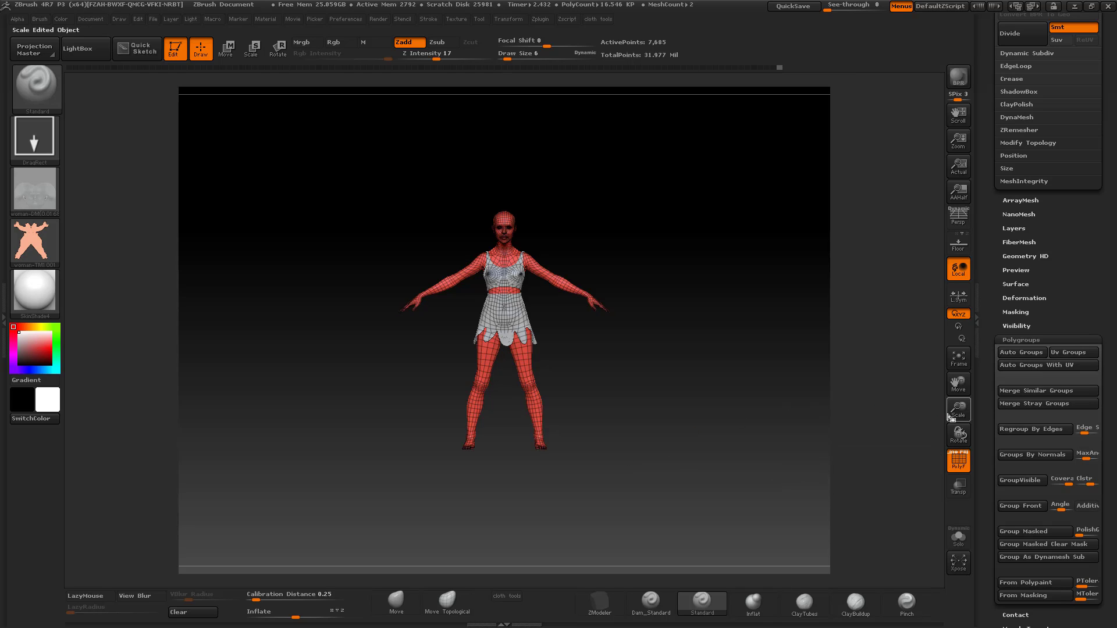
pyautogui.moveTo(958, 410); pyautogui.dragTo(978, 473)
pyautogui.keyDown('alt'); pyautogui.moveTo(777, 225); pyautogui.dragTo(785, 360); pyautogui.keyUp('alt')
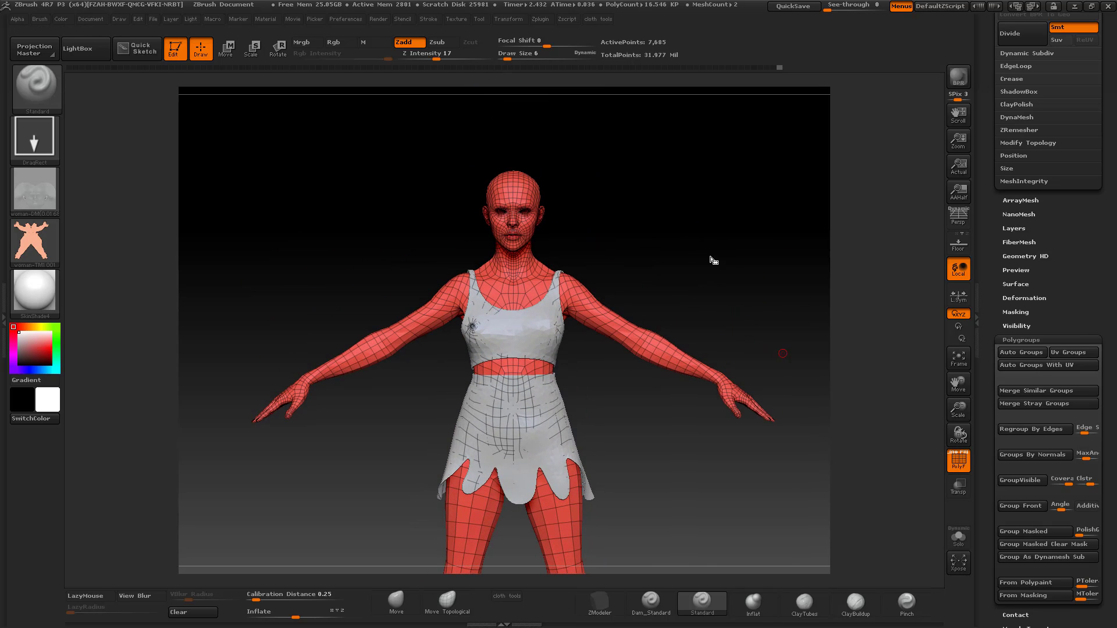
pyautogui.click(1074, 353)
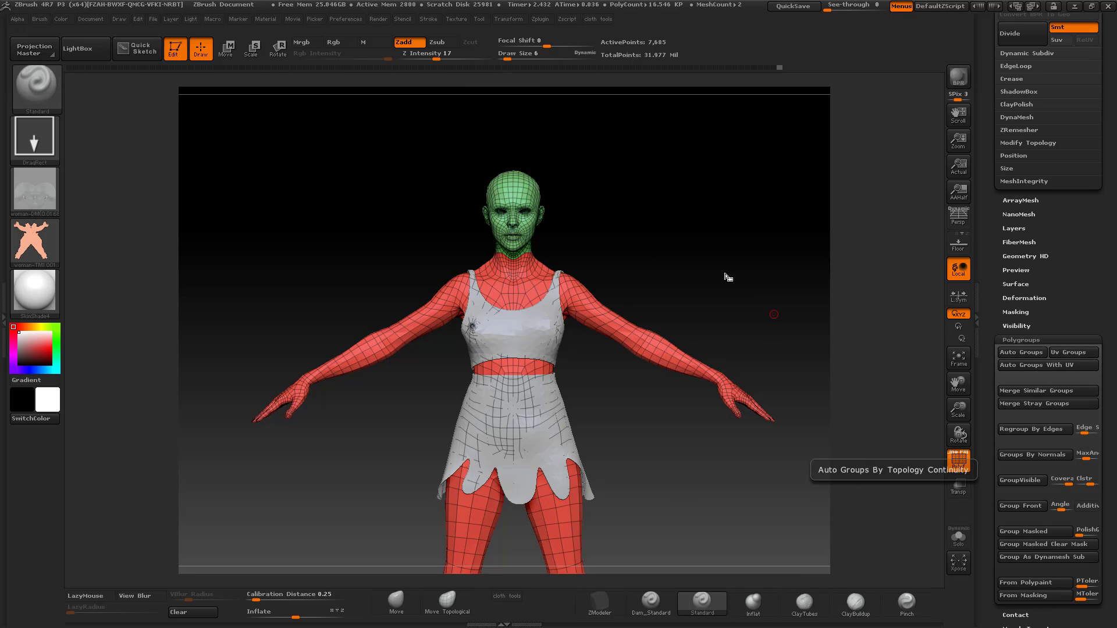
pyautogui.moveTo(721, 271)
pyautogui.mouseDown()
pyautogui.moveTo(818, 269)
pyautogui.moveTo(711, 263)
pyautogui.mouseUp()
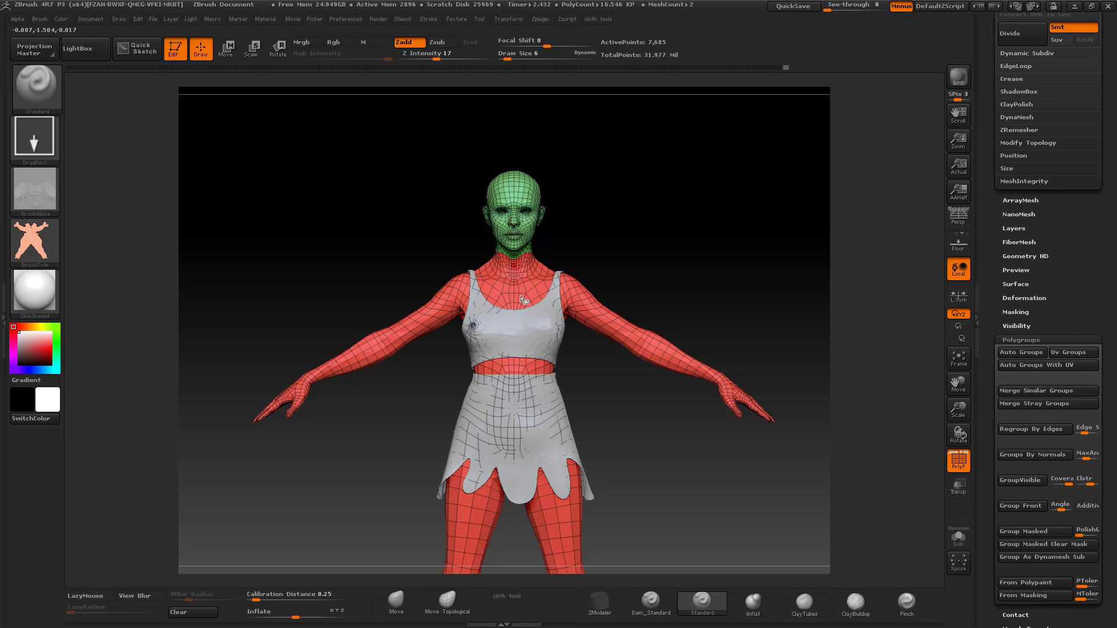
# Collapse the Polygroups options and examine the SubTool splitting options, including Groups Split, and the subtool list
pyautogui.click(1024, 340)
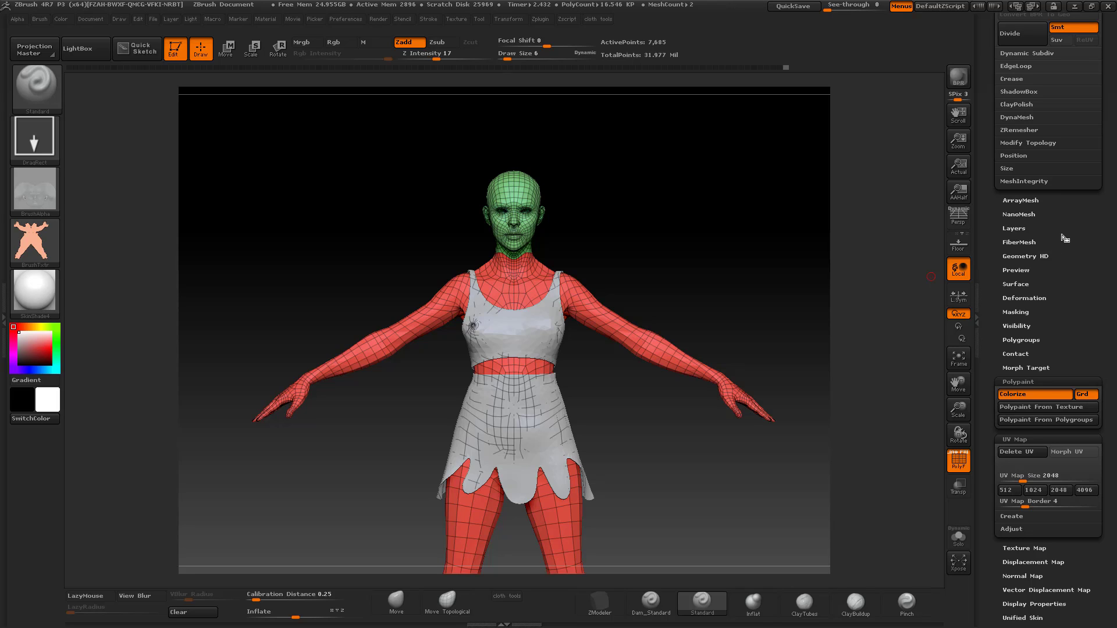
pyautogui.scroll(2, 1083, 256)
pyautogui.scroll(10, 1088, 295)
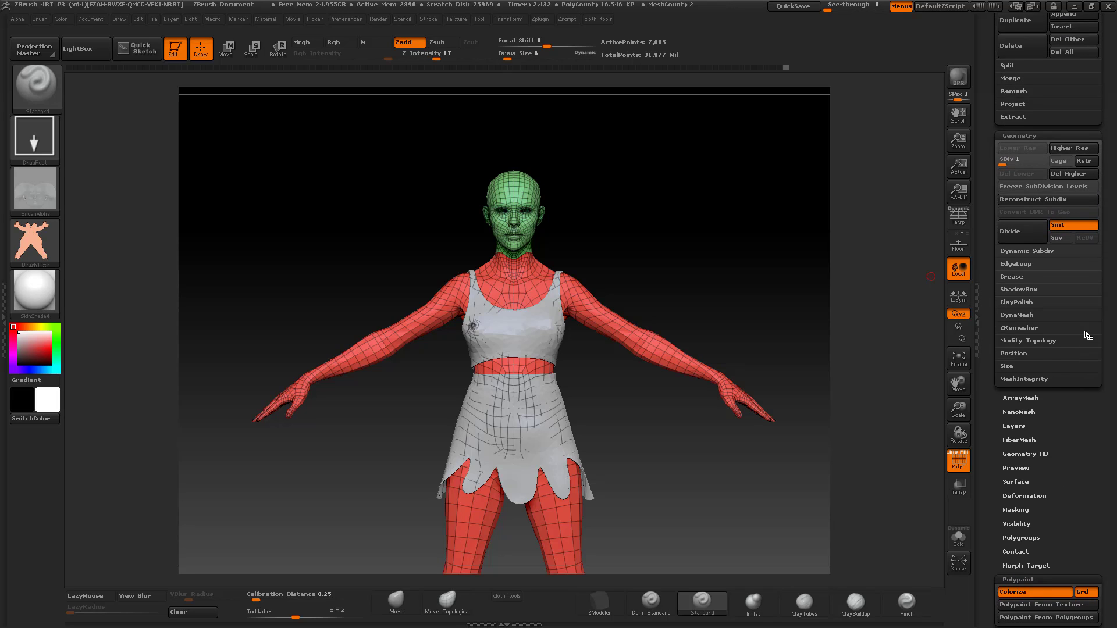
pyautogui.scroll(2, 1090, 364)
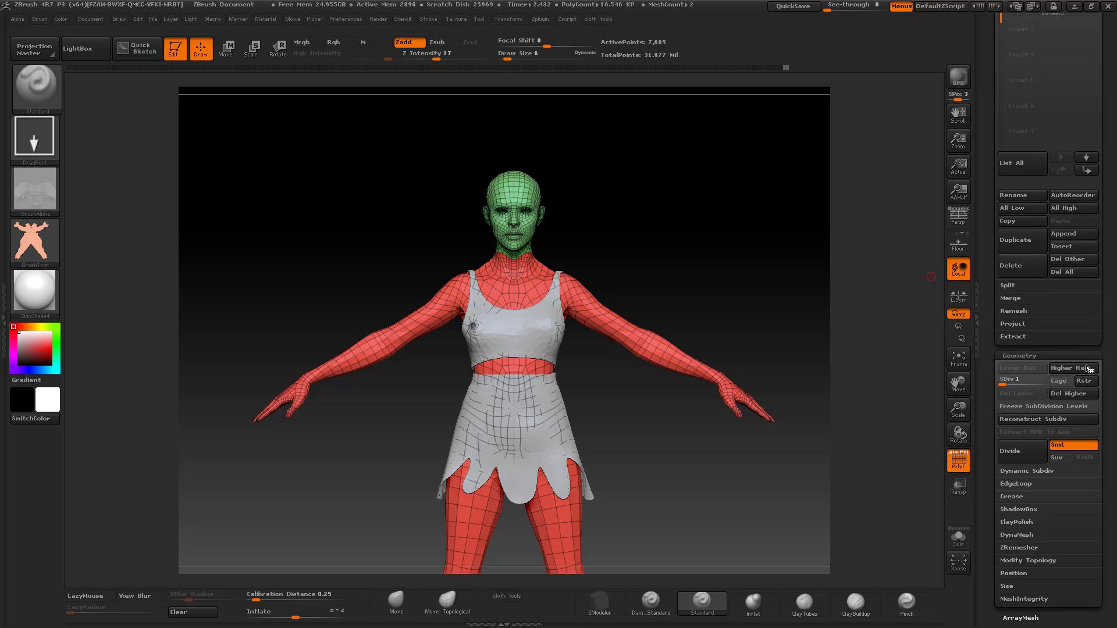
pyautogui.click(1023, 286)
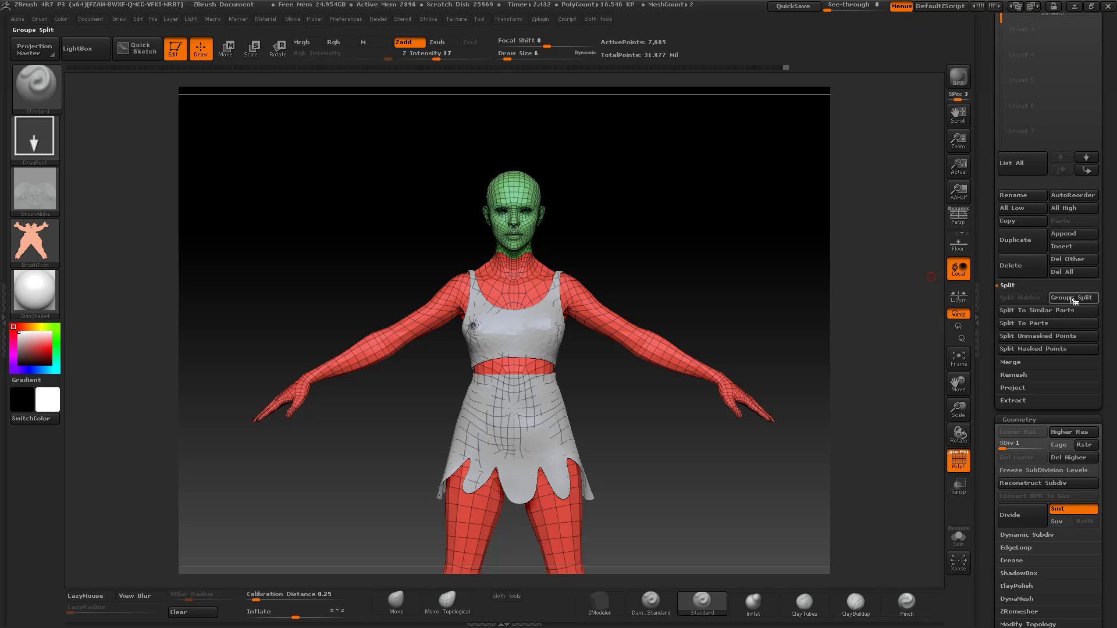
pyautogui.scroll(8, 1113, 181)
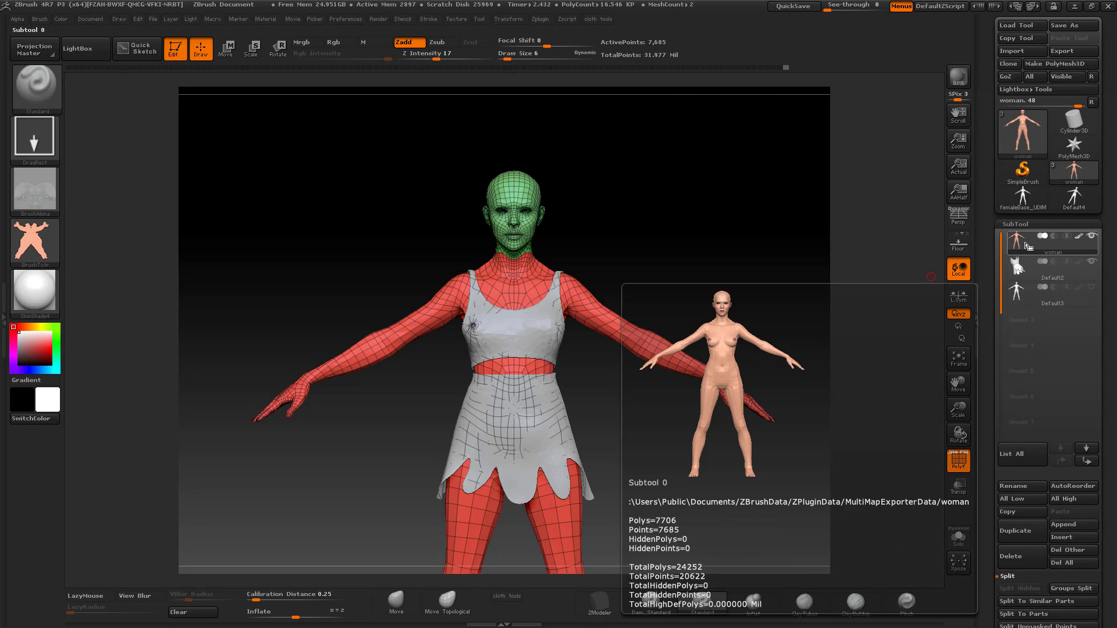
pyautogui.click(1033, 273)
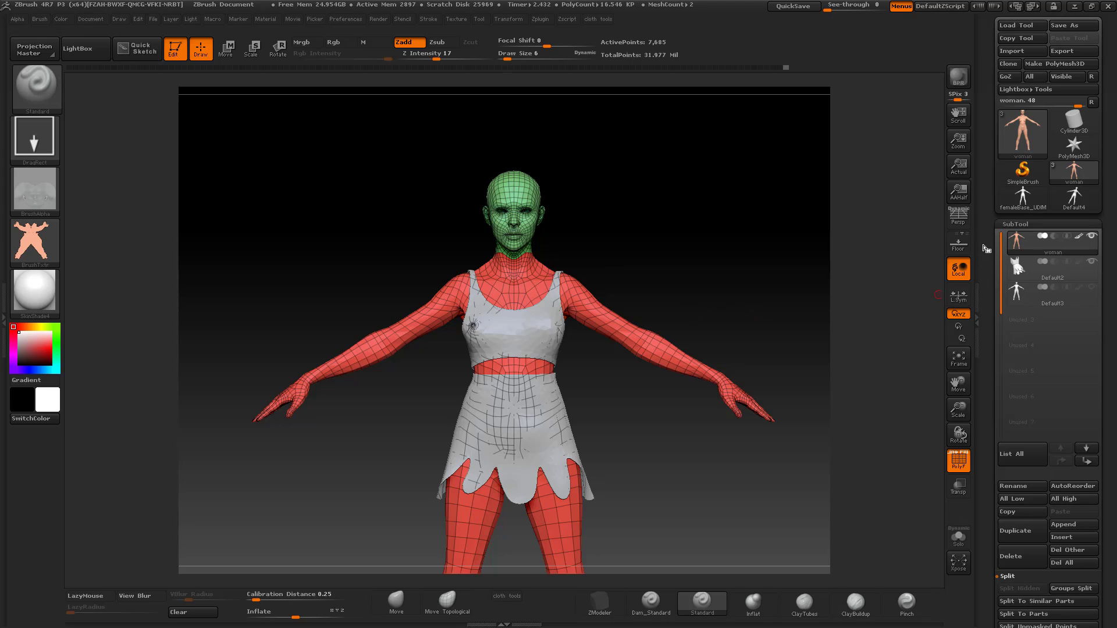
pyautogui.moveTo(1037, 257)
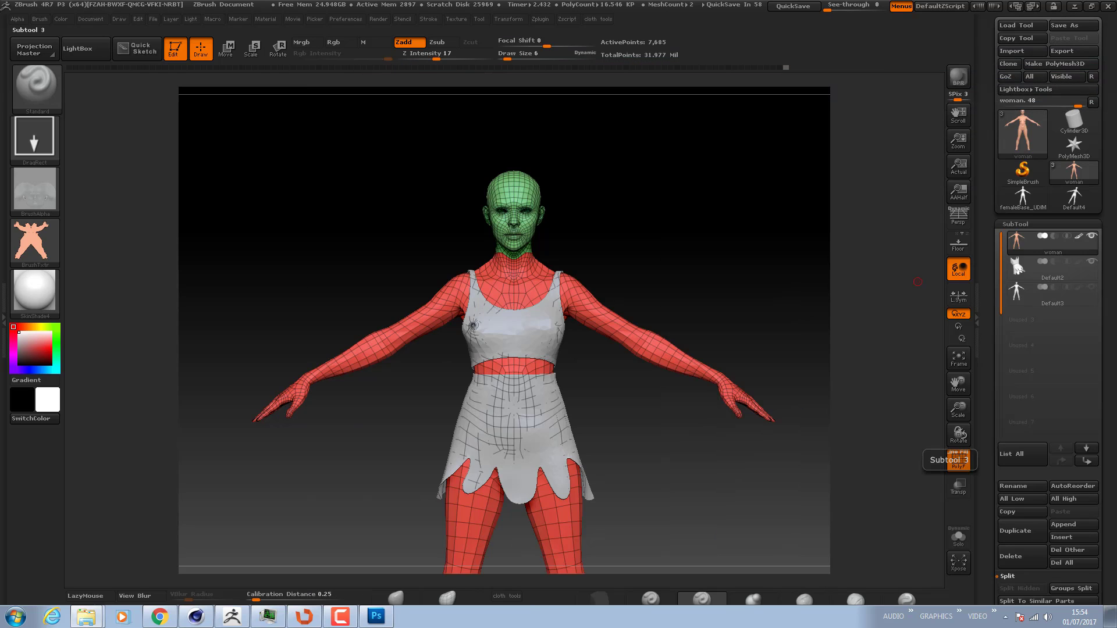
# Reopen the Multi Map Exporter settings and set the global map size to 4096
pyautogui.scroll(15, 1112, 78)
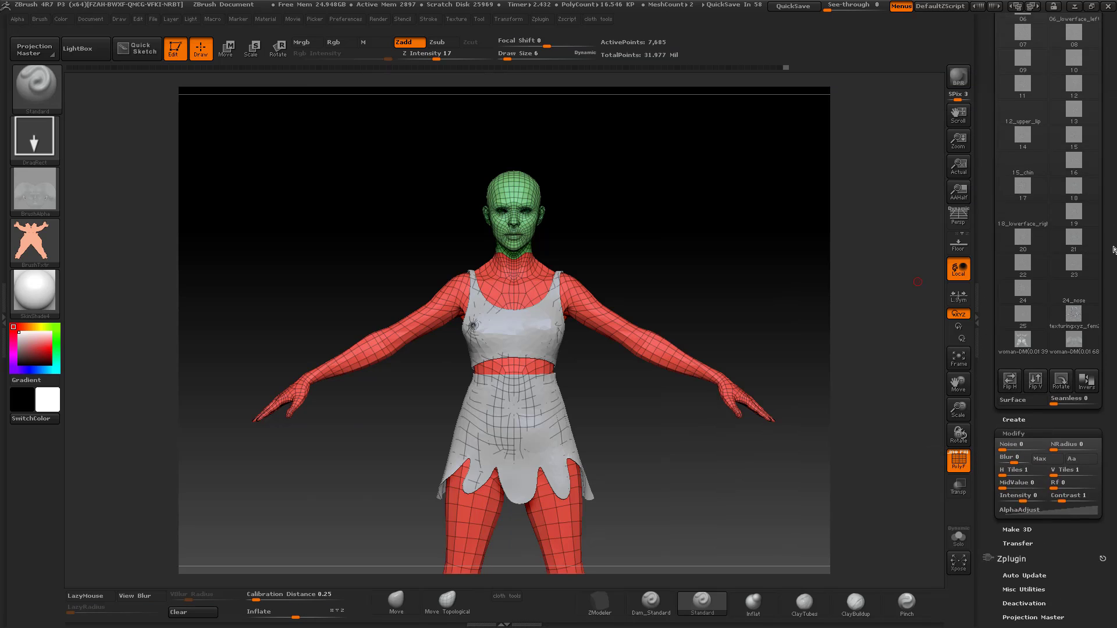
pyautogui.scroll(-3, 1112, 222)
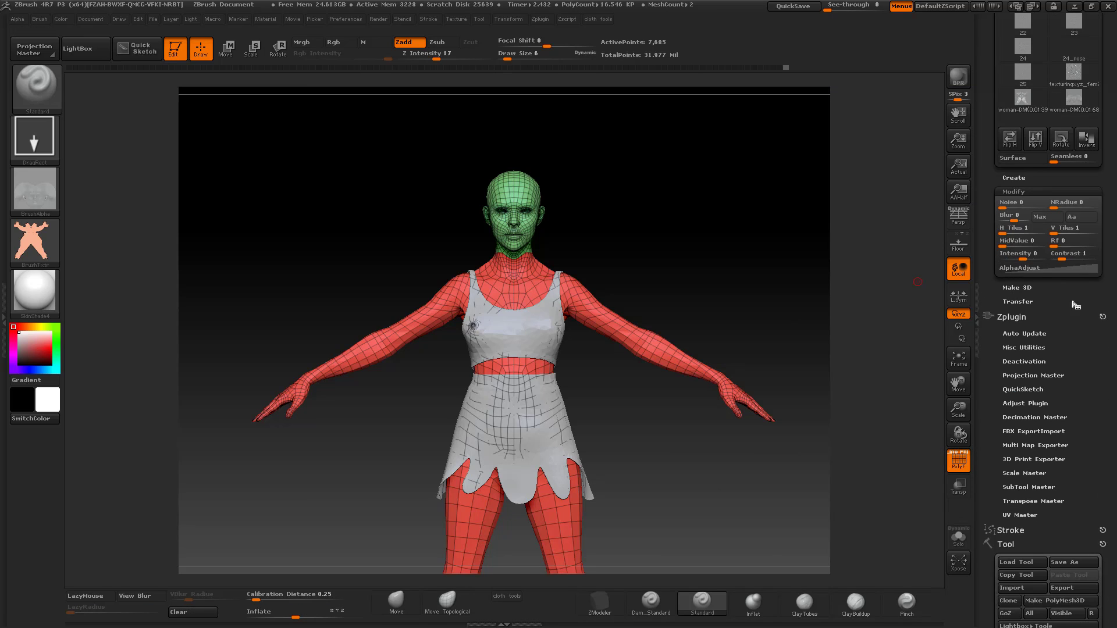
pyautogui.click(1024, 445)
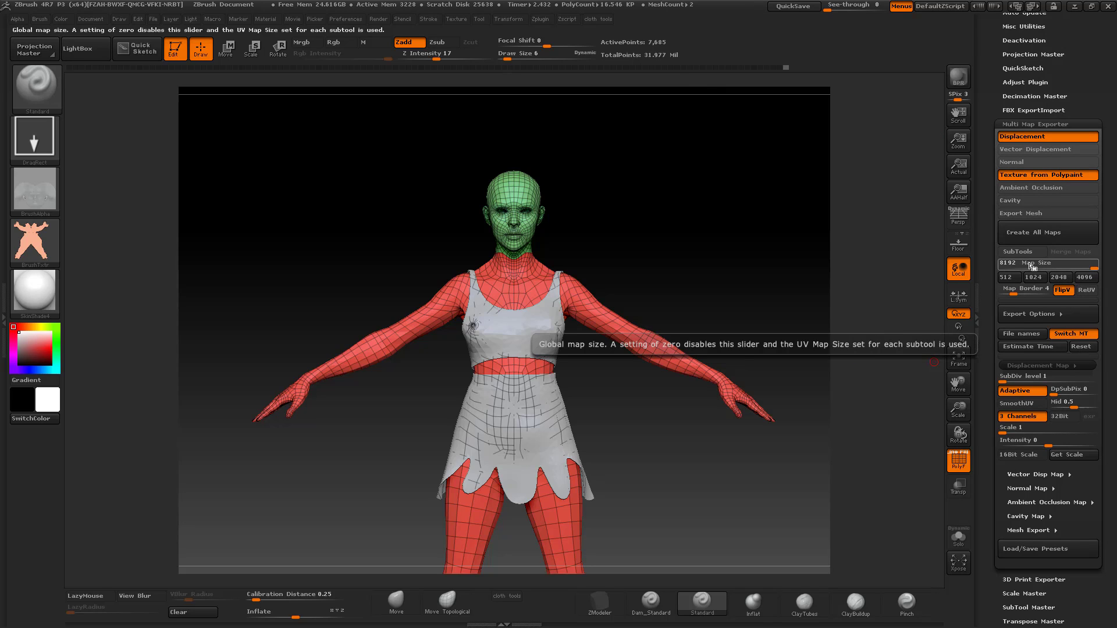
pyautogui.click(1084, 277)
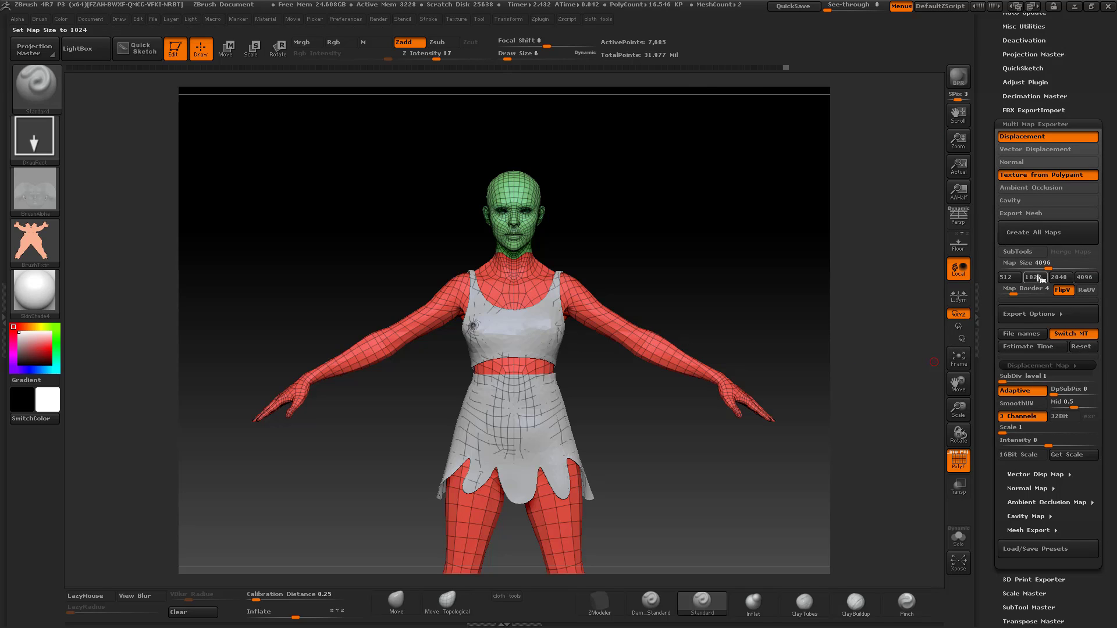
# Examine the exporter's displacement map settings, including subdivision level, Adaptive and 3 Channels, collapsing and re-expanding the section
pyautogui.moveTo(1105, 330); pyautogui.dragTo(1096, 262)
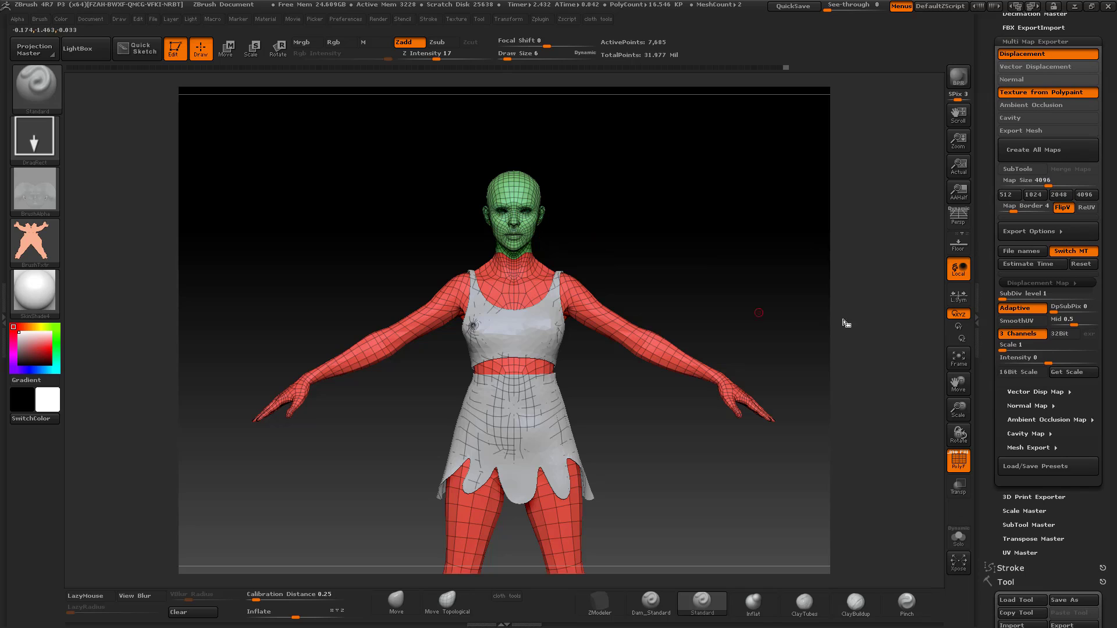
pyautogui.moveTo(1103, 317); pyautogui.dragTo(1108, 275)
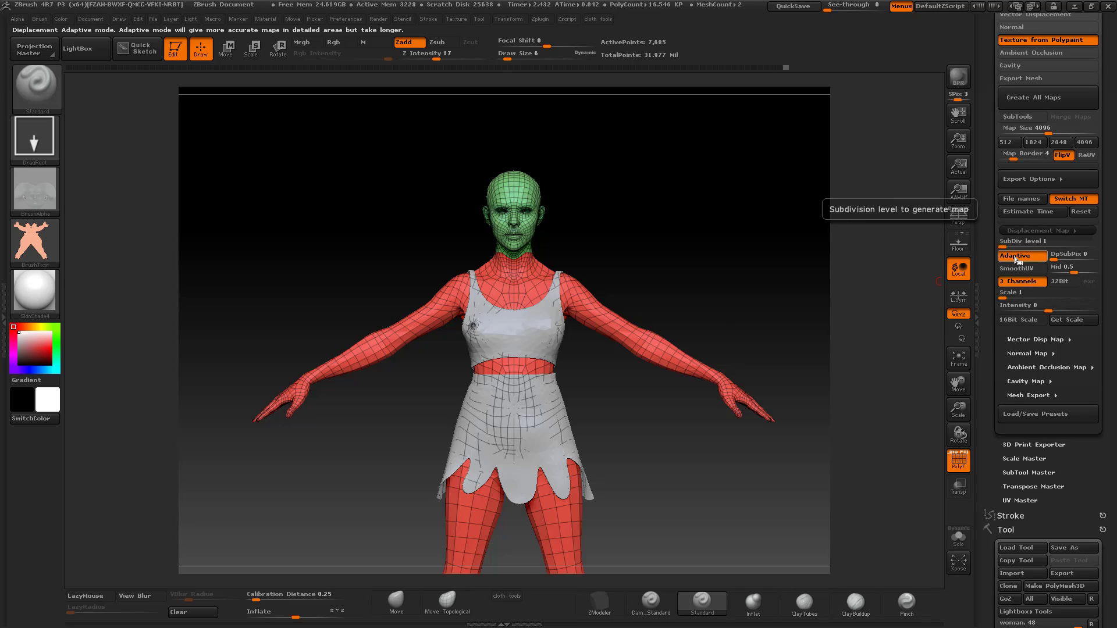
pyautogui.moveTo(1108, 375); pyautogui.dragTo(1109, 359)
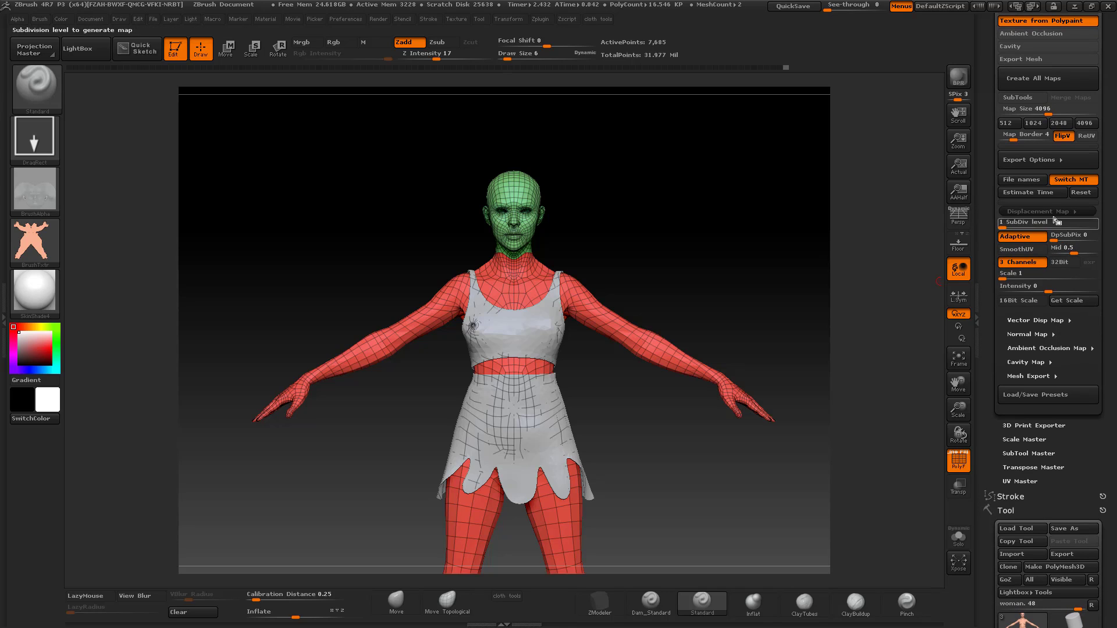
pyautogui.click(1053, 212)
pyautogui.click(1052, 213)
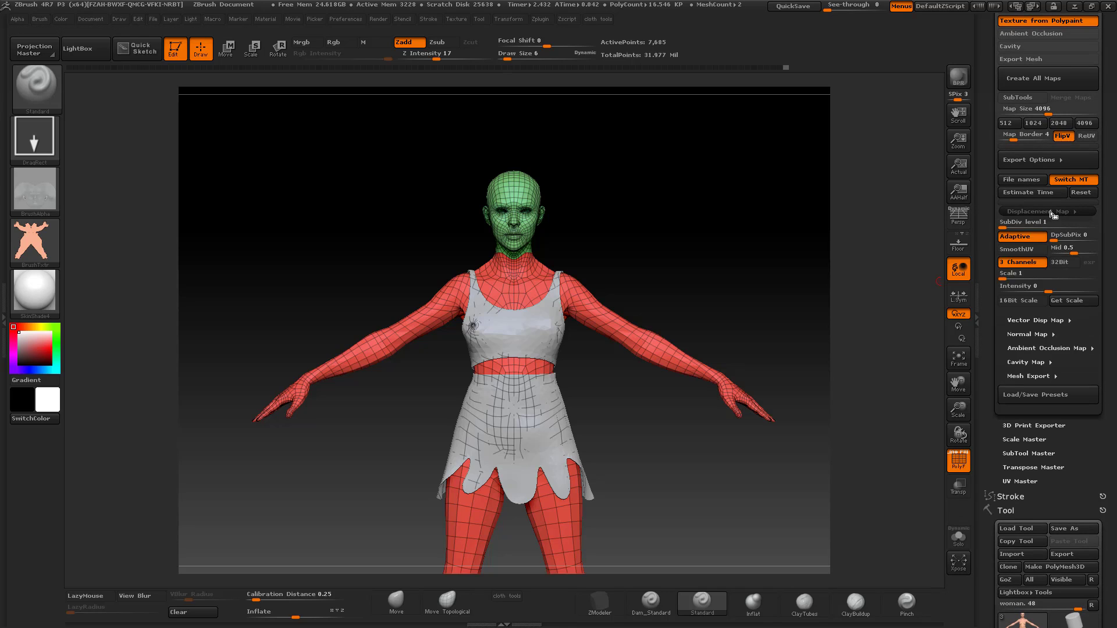
pyautogui.click(1052, 213)
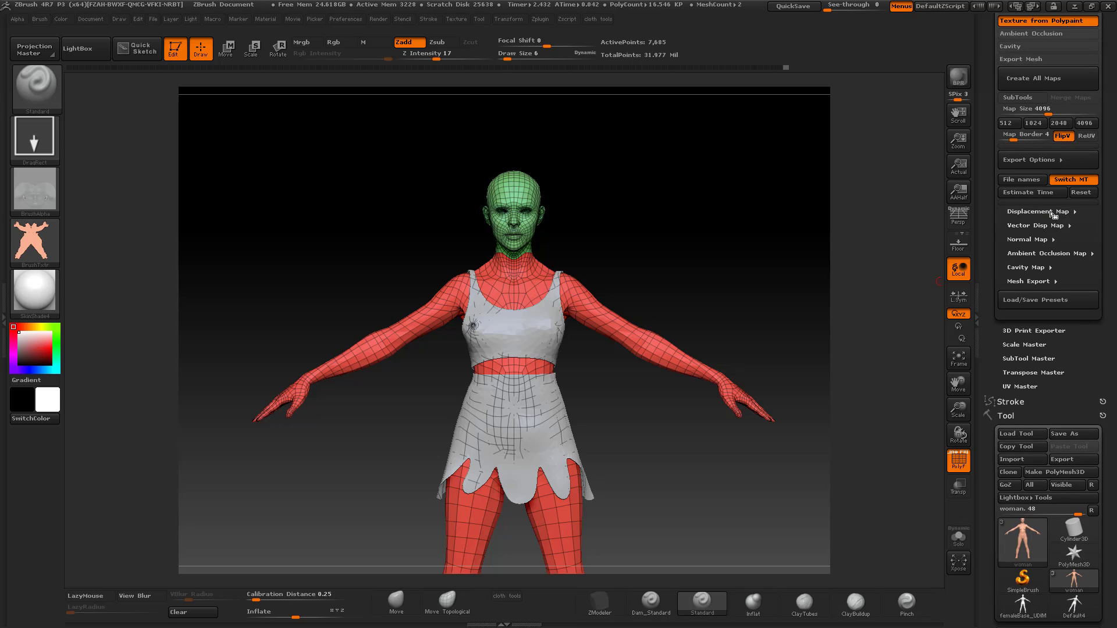
pyautogui.click(1052, 213)
# Examine the exporter's file name options, including the map suffixes and the <UDIM> UV tile ID format, and dismiss them
pyautogui.moveTo(1113, 193)
pyautogui.mouseDown()
pyautogui.moveTo(1113, 256)
pyautogui.moveTo(1115, 213)
pyautogui.mouseUp()
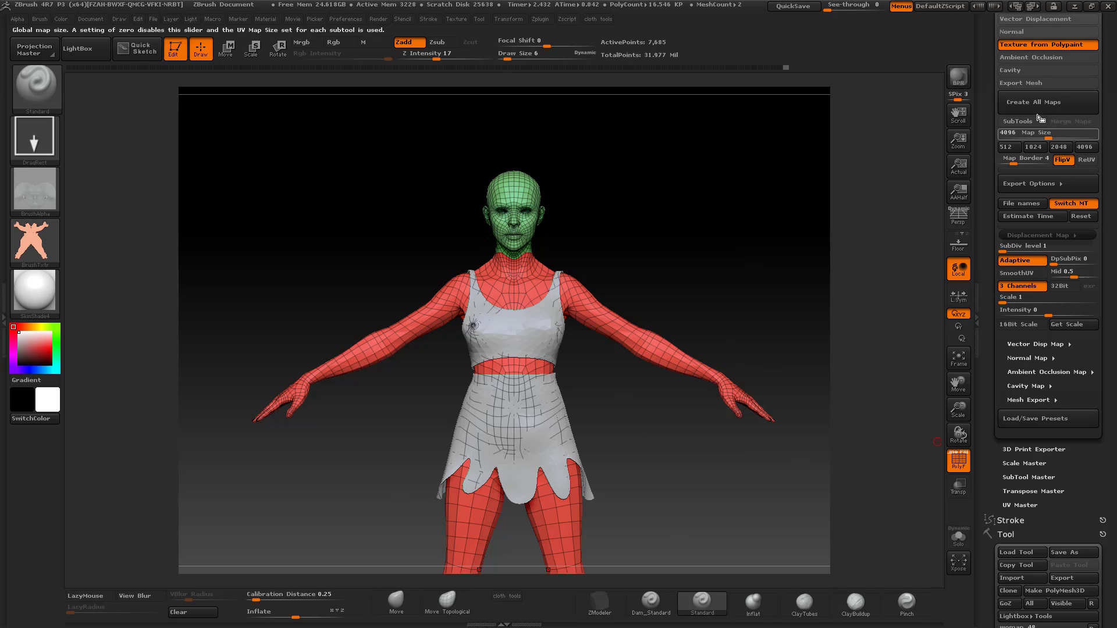
pyautogui.click(1014, 208)
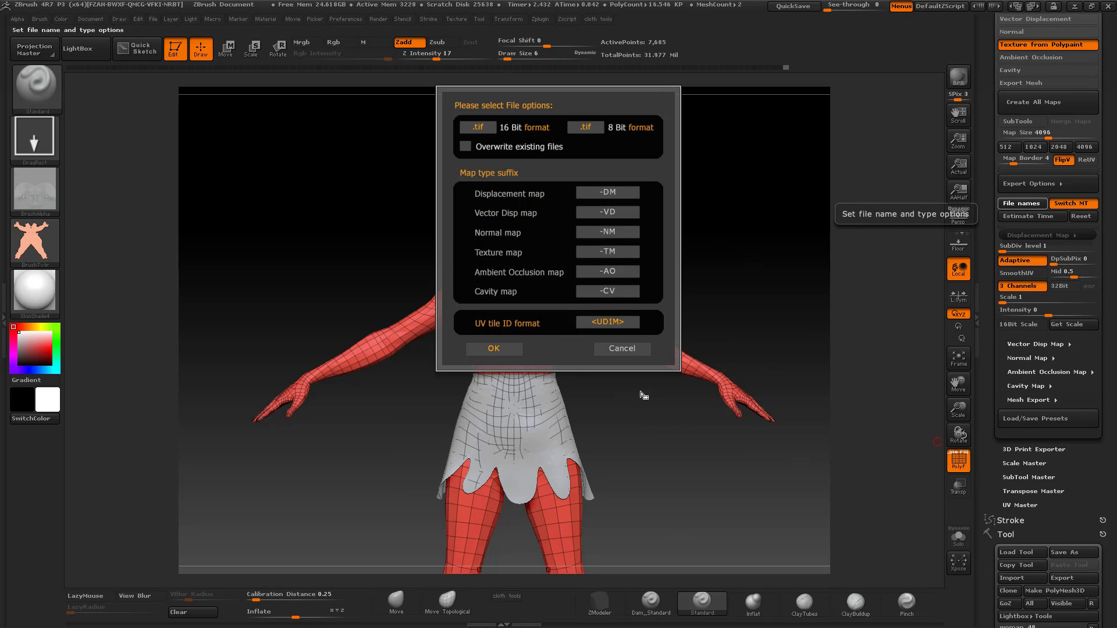
pyautogui.click(614, 324)
pyautogui.click(622, 349)
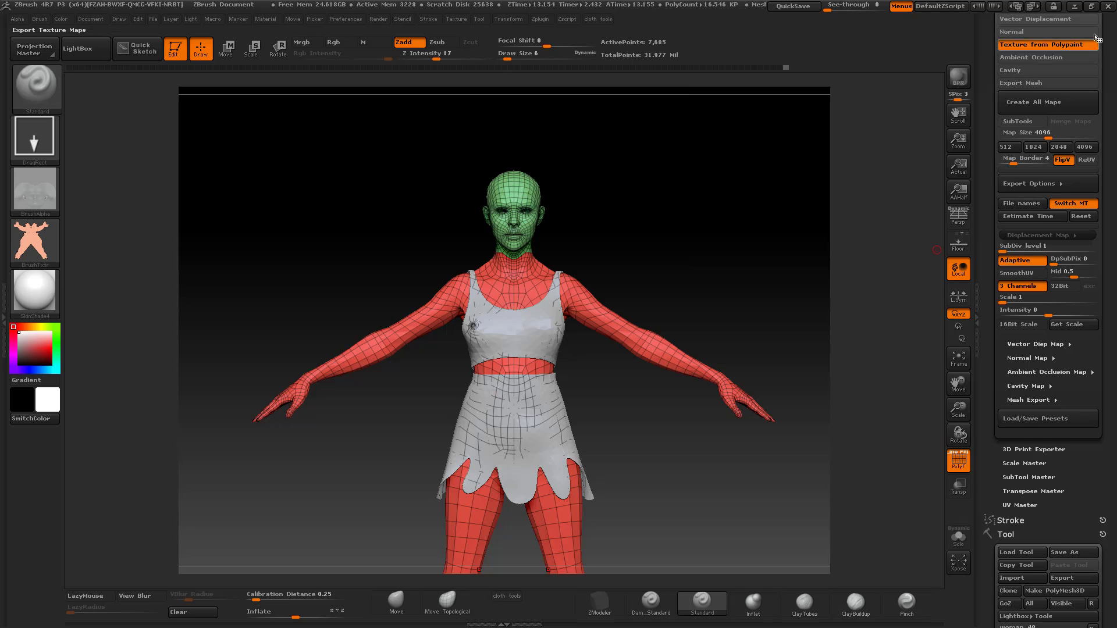
# Switch to Unfold3D and examine the body and head UV islands on their numbered UDIM tiles
pyautogui.click(1073, 7)
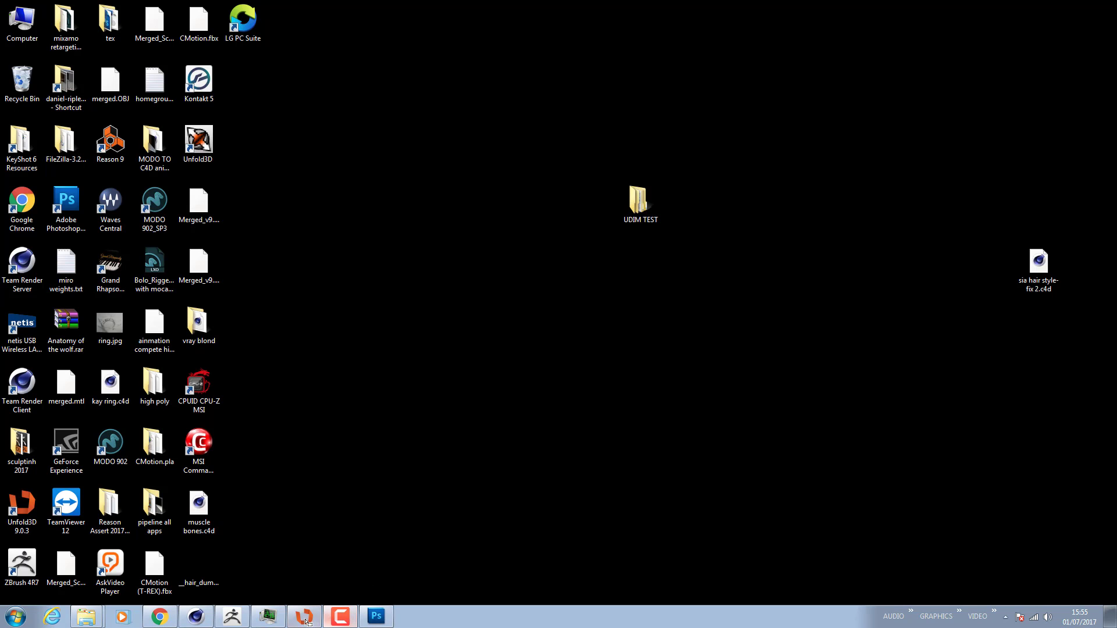
pyautogui.click(305, 617)
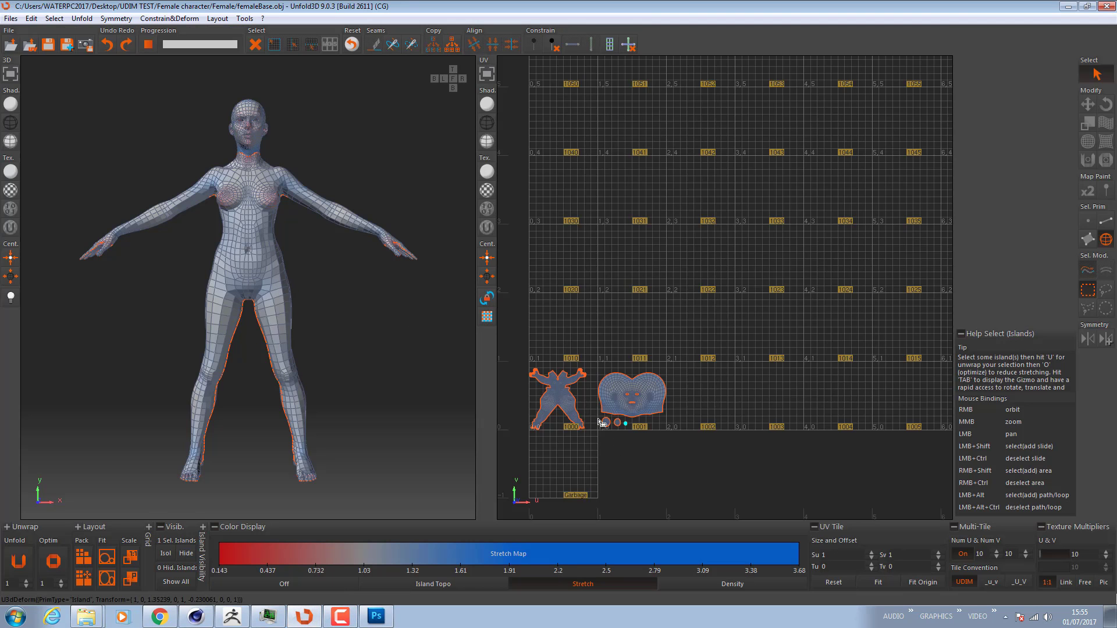
pyautogui.moveTo(582, 432); pyautogui.dragTo(1042, 536, button='middle')
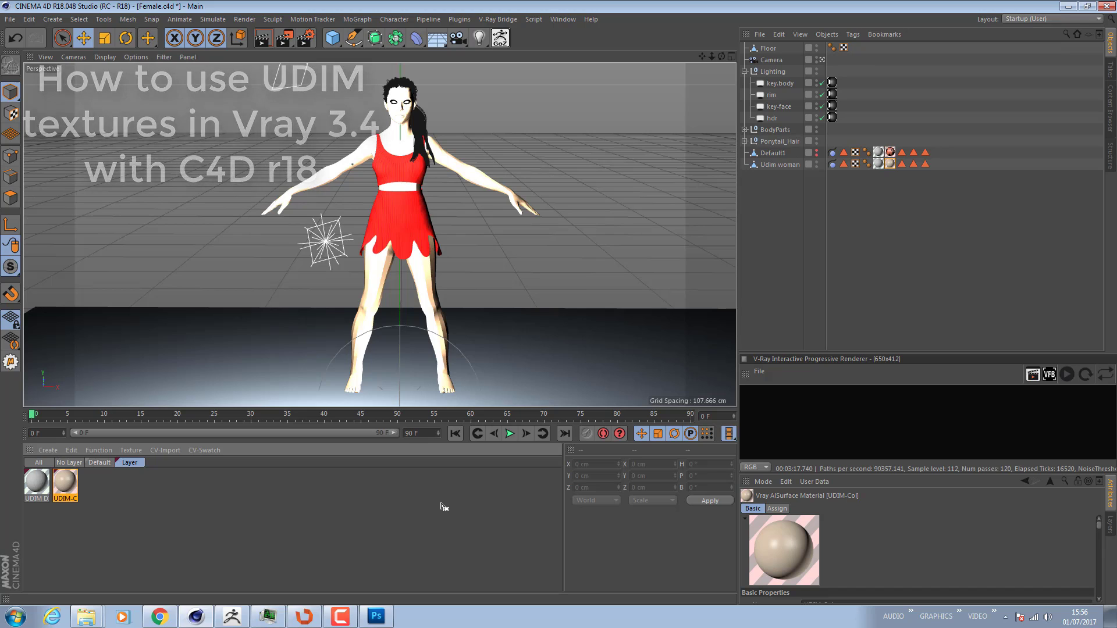
# Open the UDIM DIS displacement material in Cinema 4D's Material Editor and widen the editor window
pyautogui.click(38, 483)
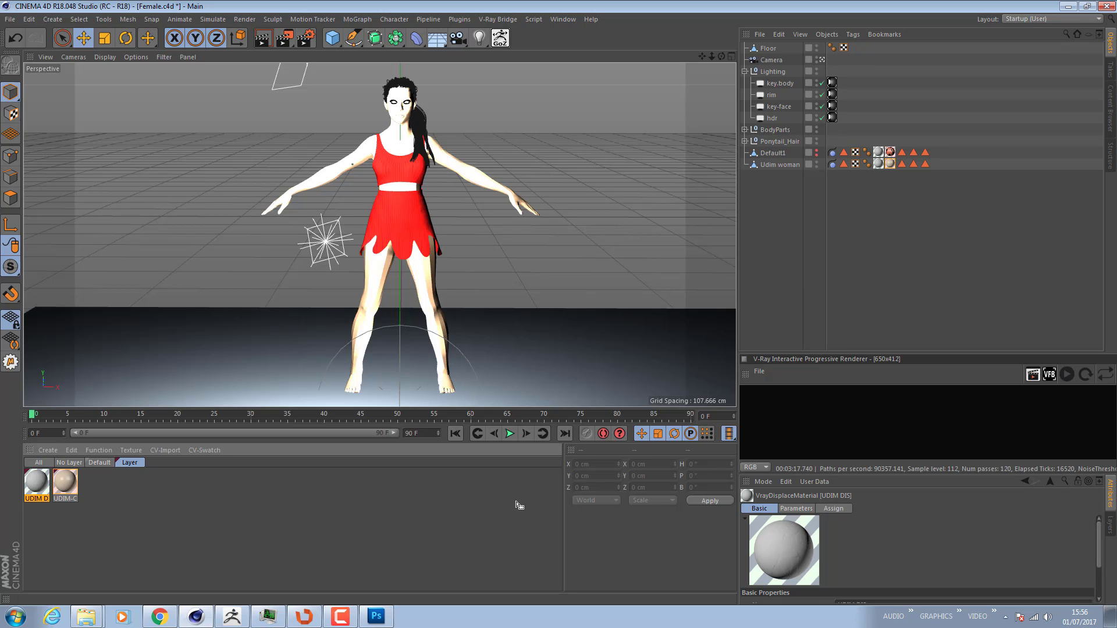
pyautogui.doubleClick(38, 485)
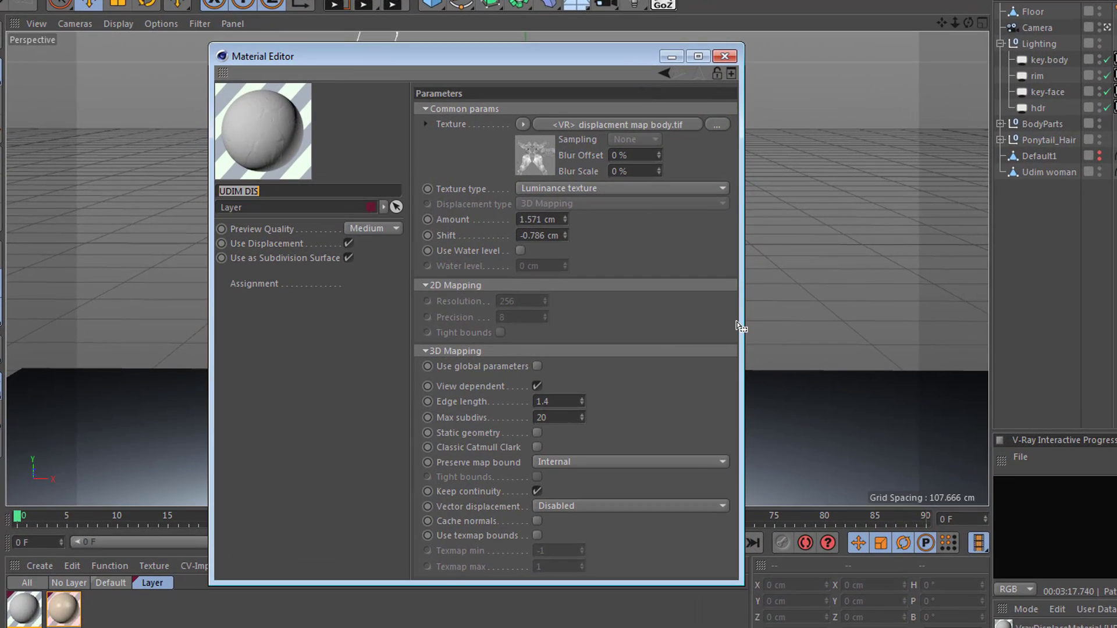
pyautogui.moveTo(743, 330); pyautogui.dragTo(962, 362)
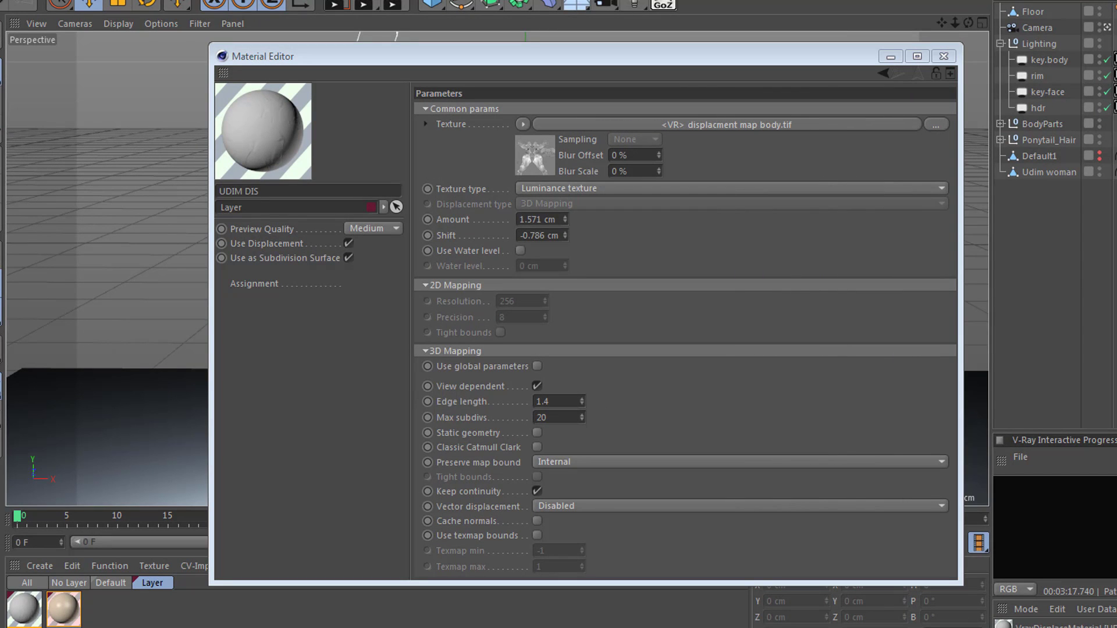
# Bring the udim texture folder into view and examine the tile numbers in the woman-TM1001.tif and woman-TM1002.tif file names
pyautogui.moveTo(1116, 97); pyautogui.dragTo(536, 90)
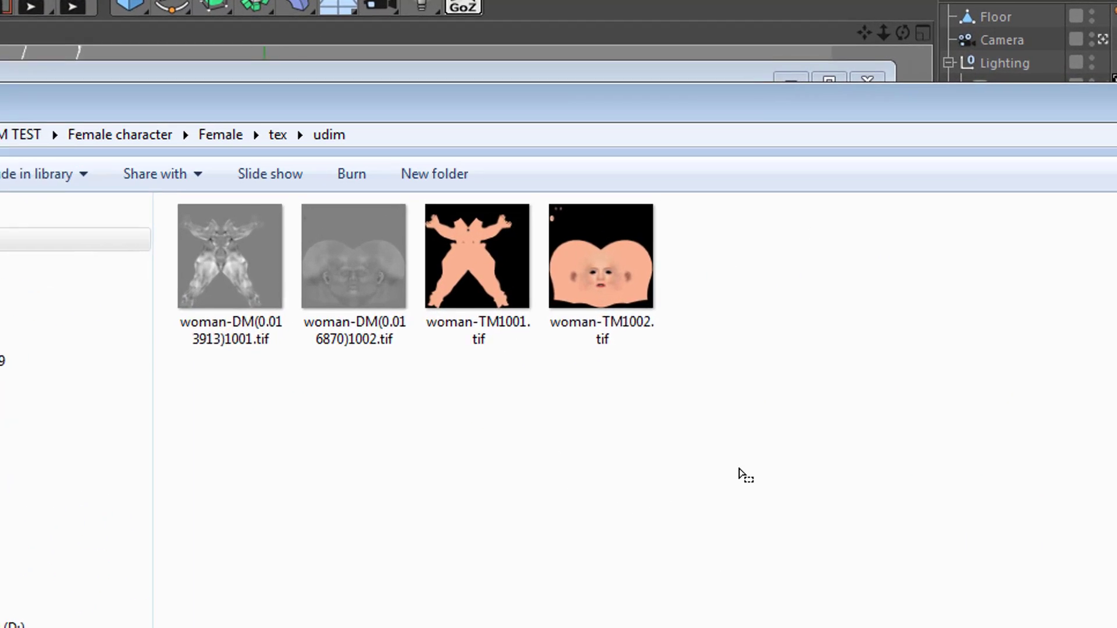
pyautogui.moveTo(204, 269); pyautogui.dragTo(465, 359)
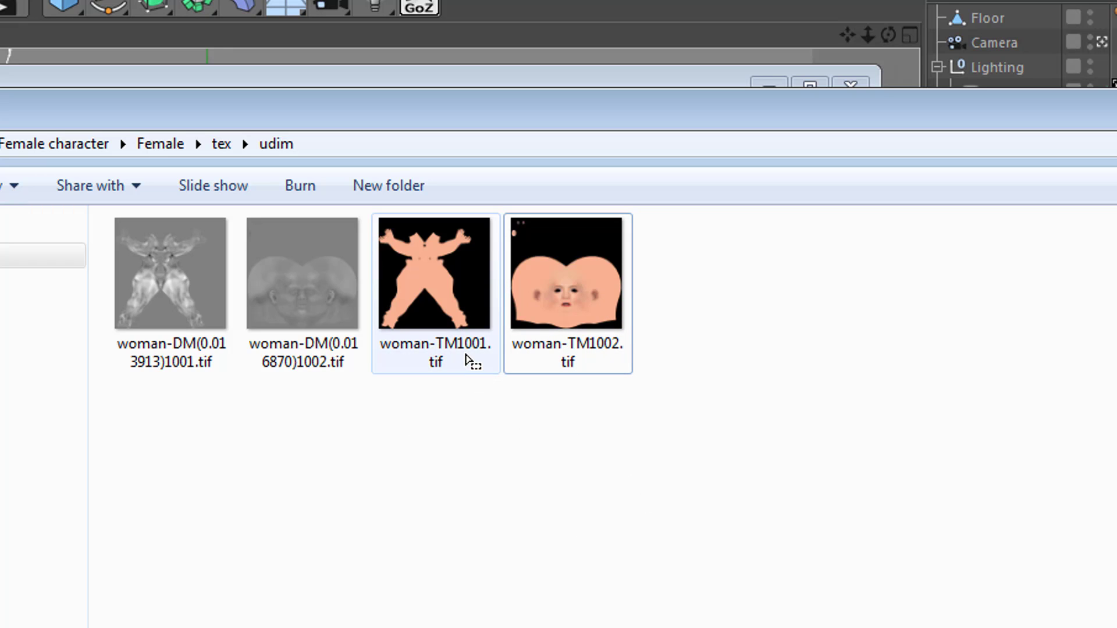
pyautogui.click(478, 356)
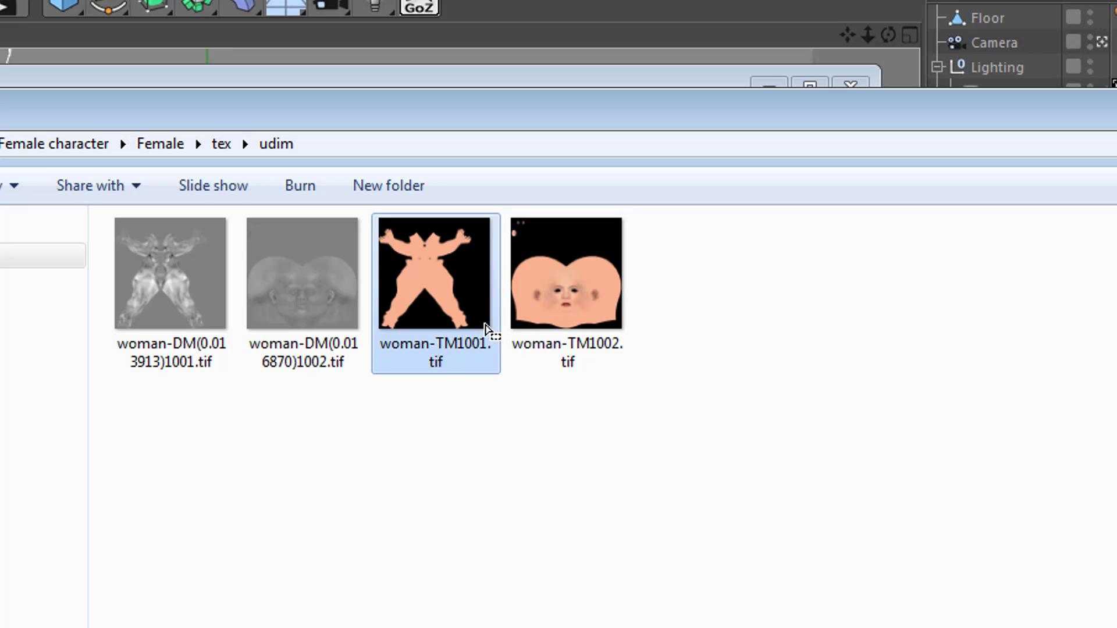
pyautogui.click(486, 362)
pyautogui.click(434, 363)
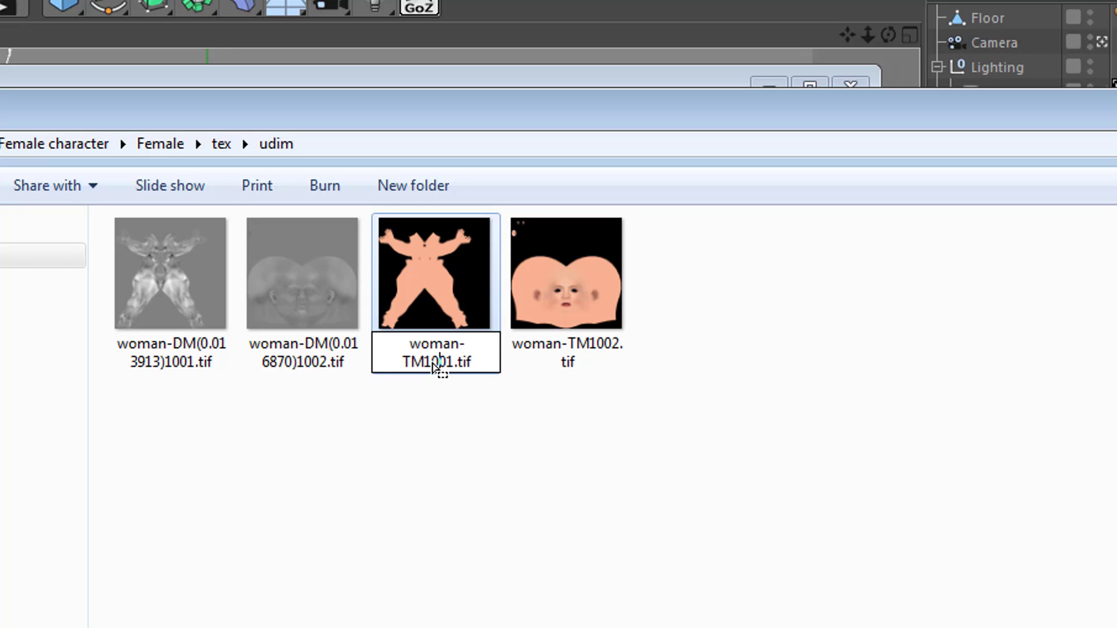
pyautogui.moveTo(425, 365); pyautogui.dragTo(458, 364)
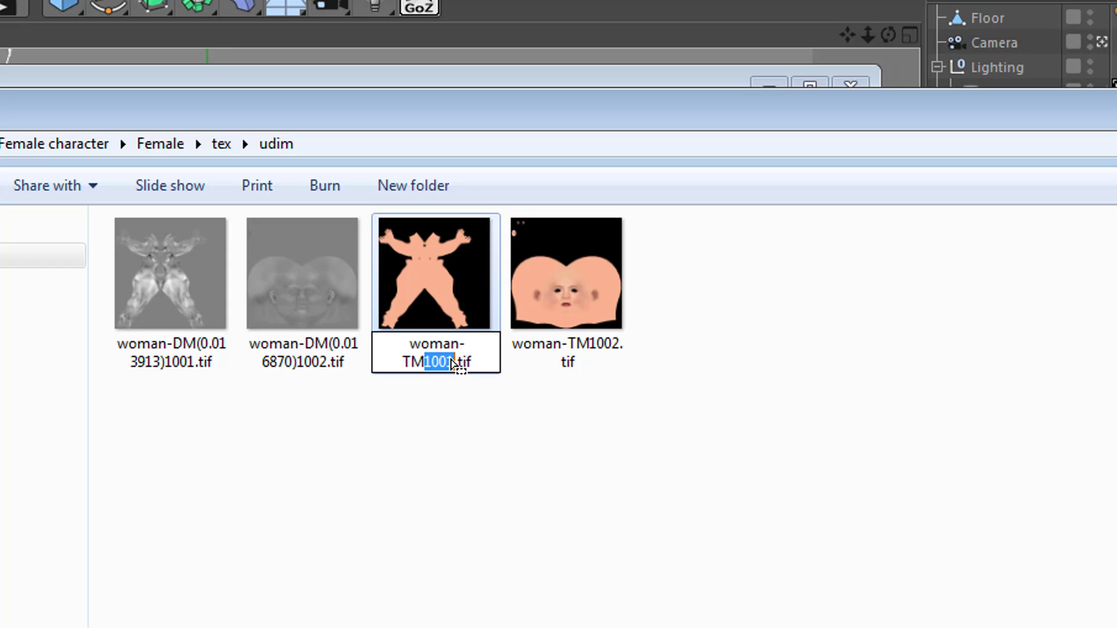
pyautogui.click(601, 340)
pyautogui.click(605, 365)
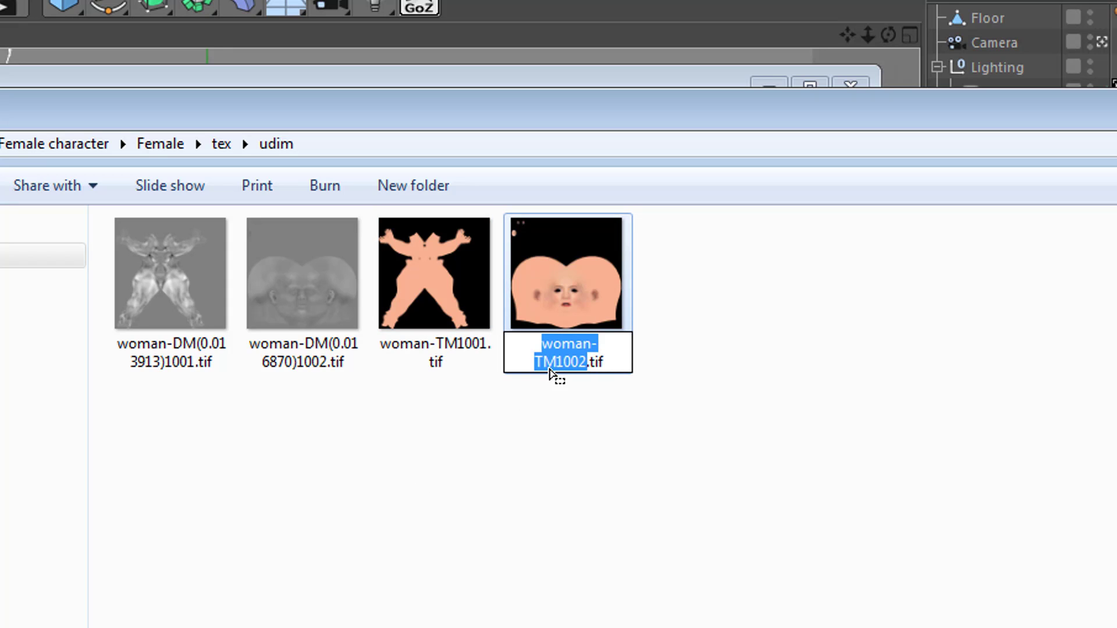
pyautogui.moveTo(556, 364); pyautogui.dragTo(584, 368)
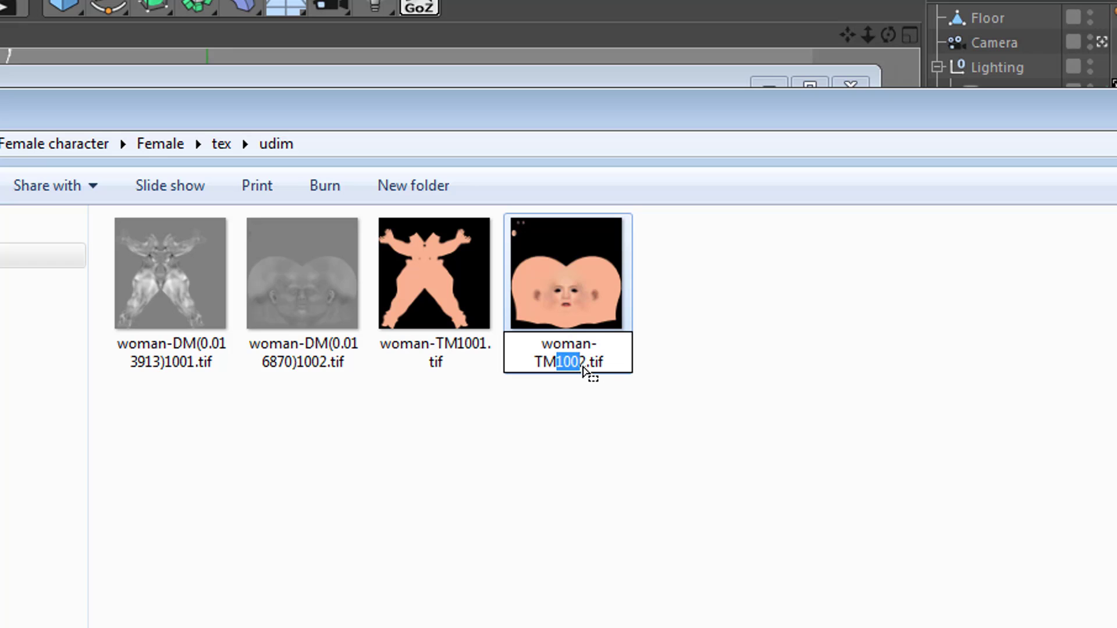
pyautogui.click(561, 416)
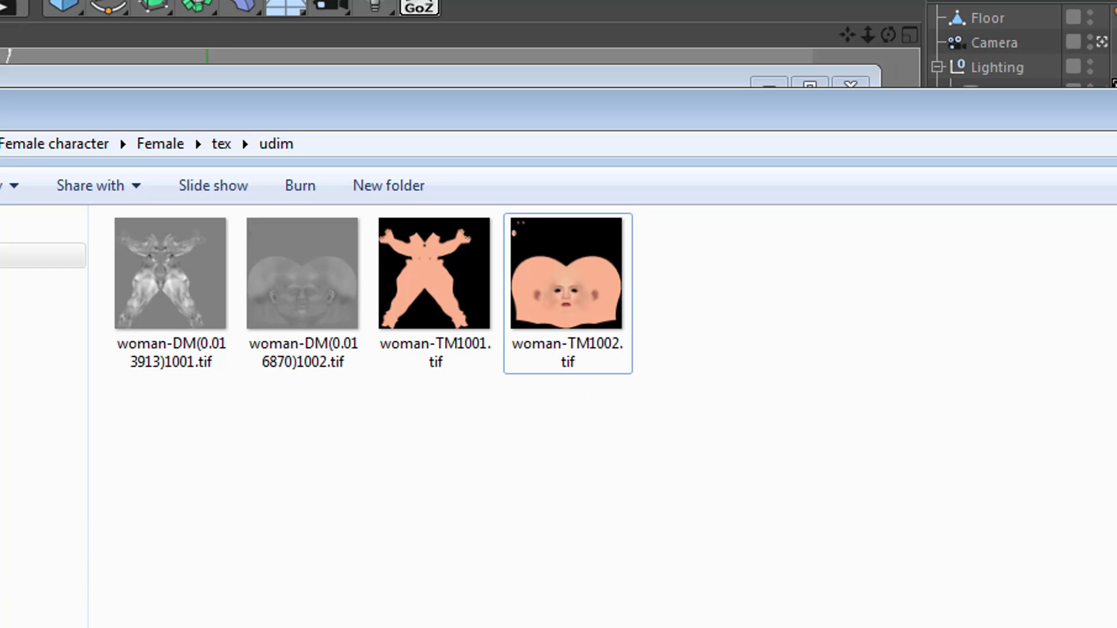
# Compare the body and head displacement map files in the udim folder, including their names and file details
pyautogui.moveTo(164, 283); pyautogui.dragTo(173, 359)
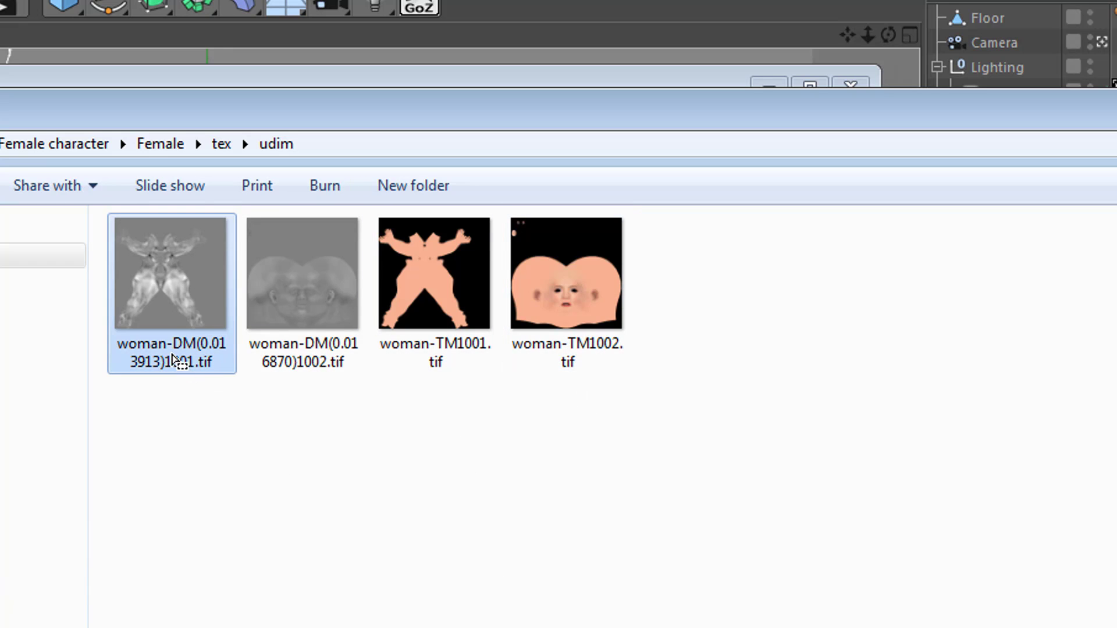
pyautogui.click(298, 299)
pyautogui.click(163, 291)
pyautogui.click(307, 290)
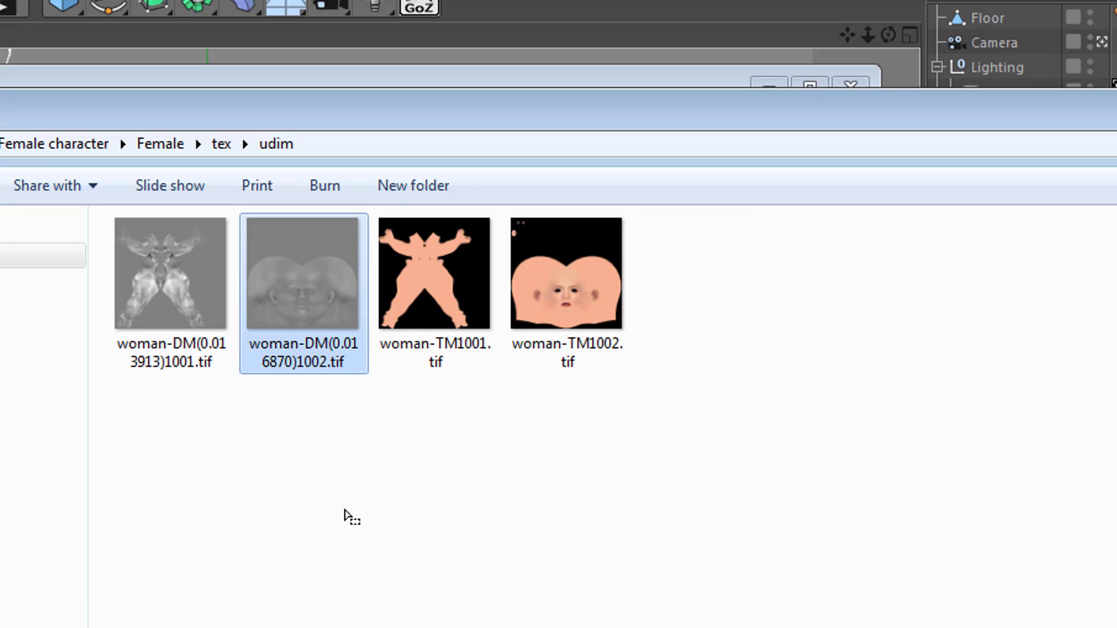
pyautogui.click(345, 512)
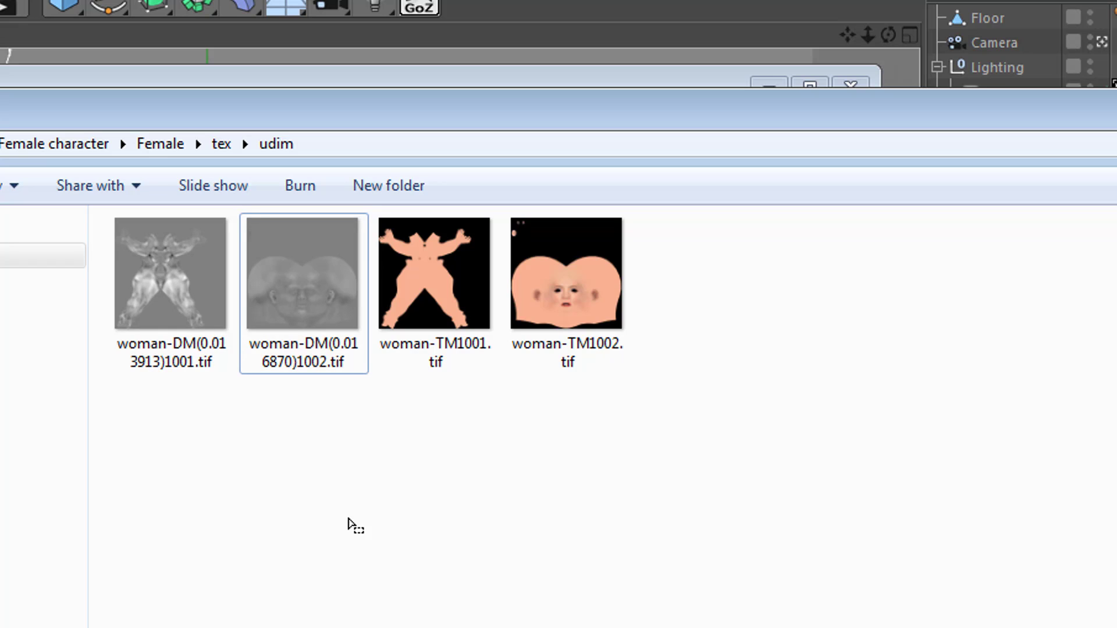
pyautogui.click(208, 344)
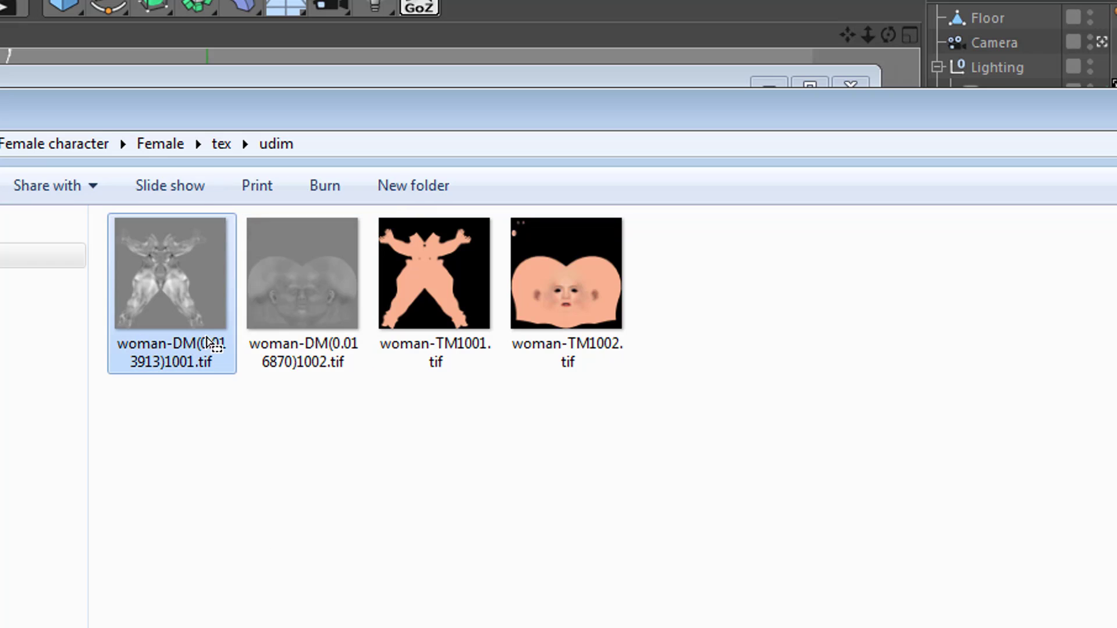
pyautogui.click(293, 305)
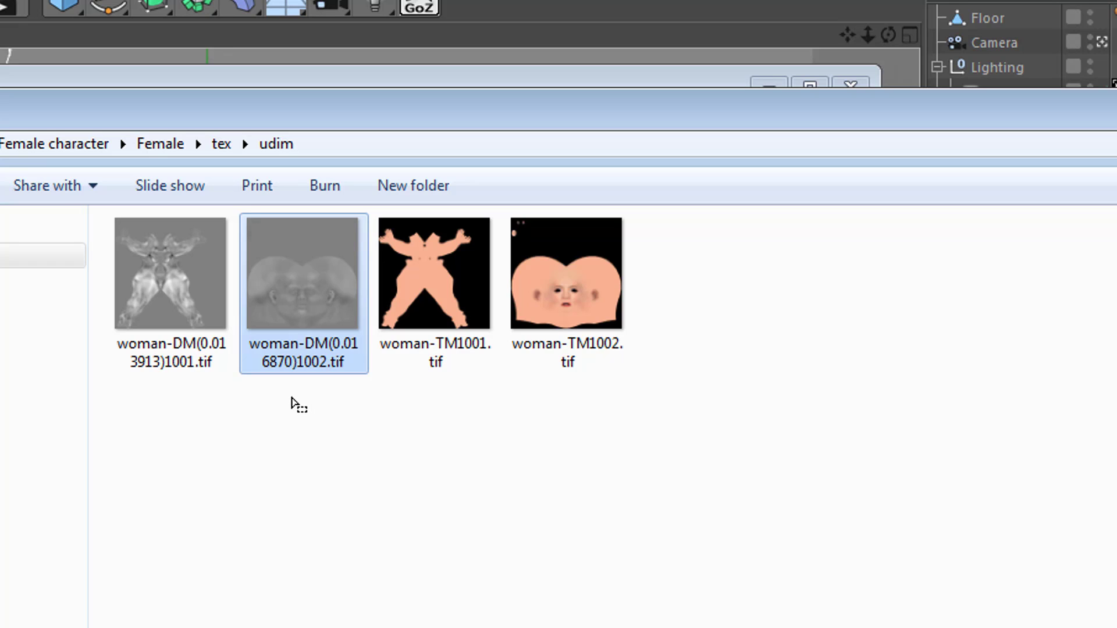
pyautogui.click(137, 368)
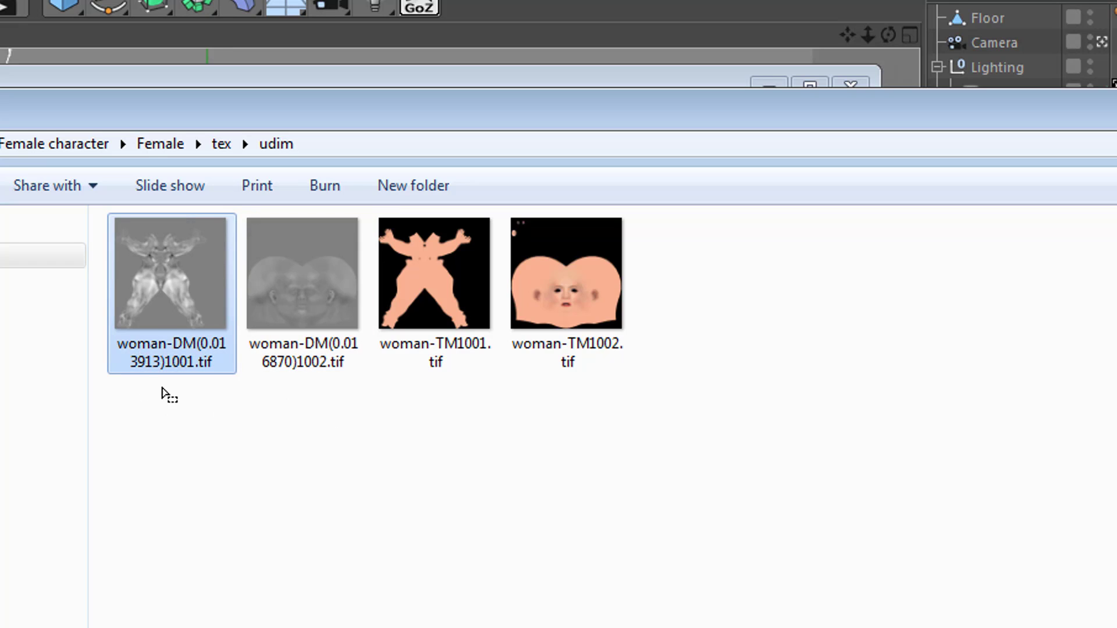
pyautogui.moveTo(134, 349)
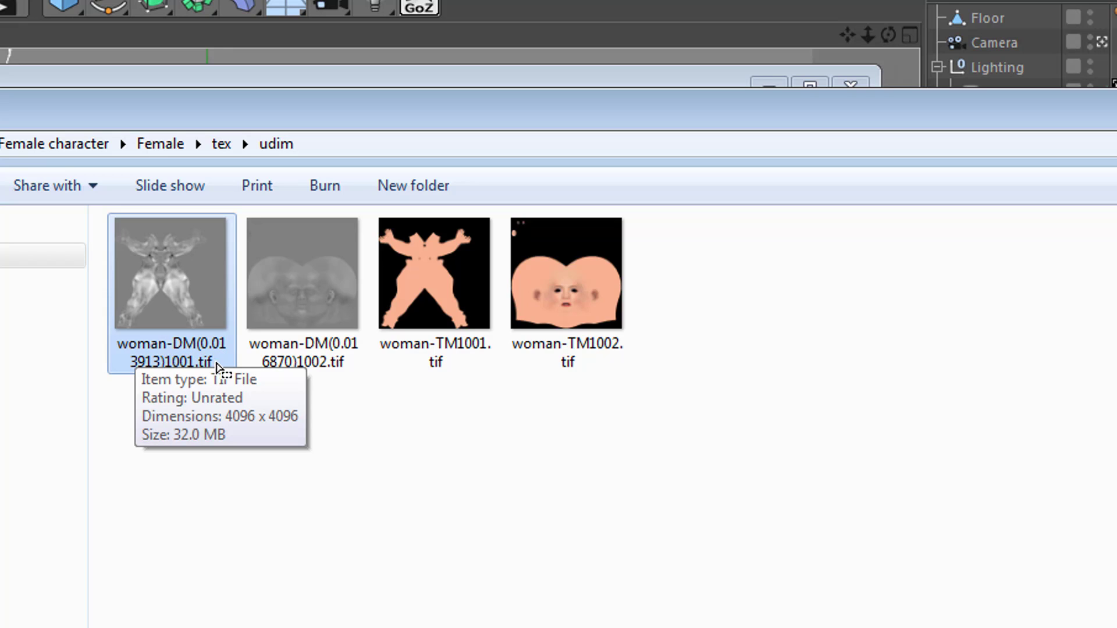
pyautogui.click(303, 366)
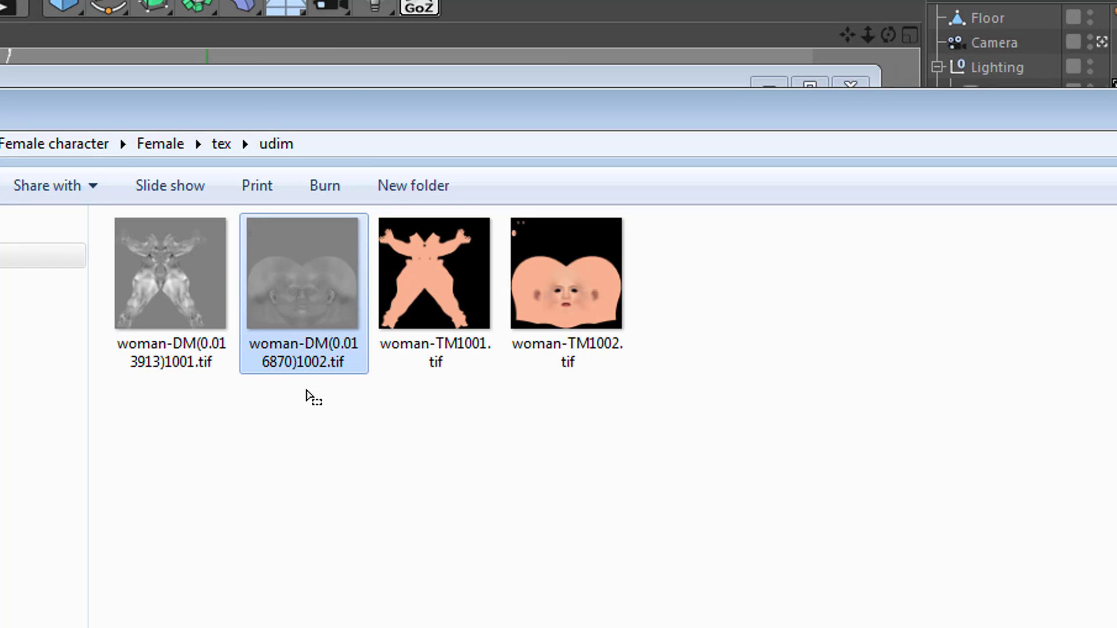
pyautogui.moveTo(351, 353)
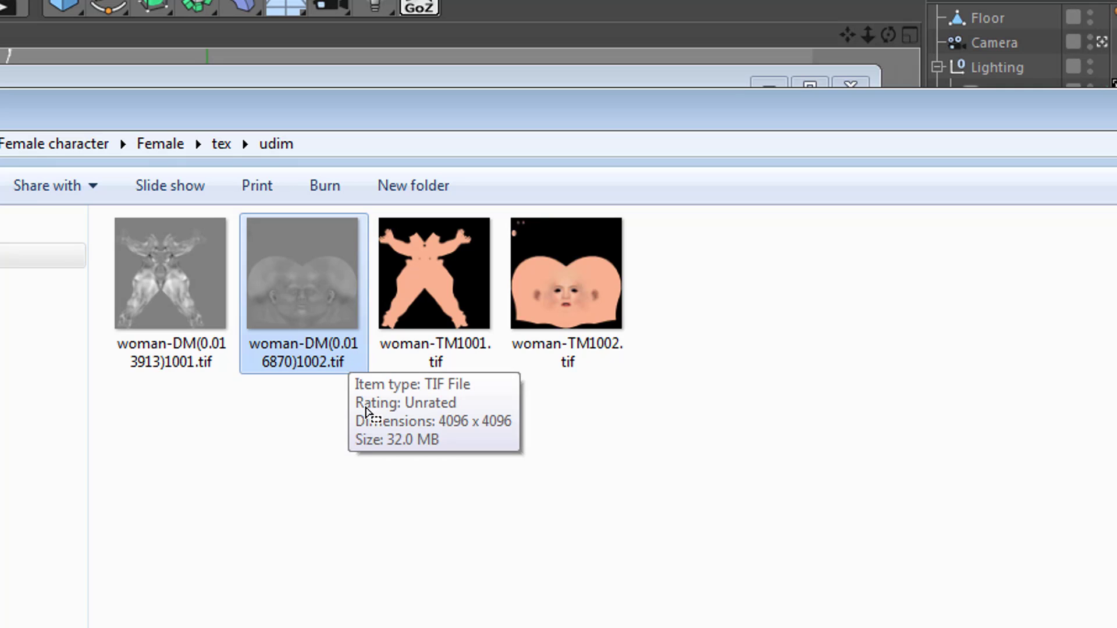
# Examine the full names of the two displacement map files, including the bracketed scale values and the UDIM tile numbers
pyautogui.click(176, 317)
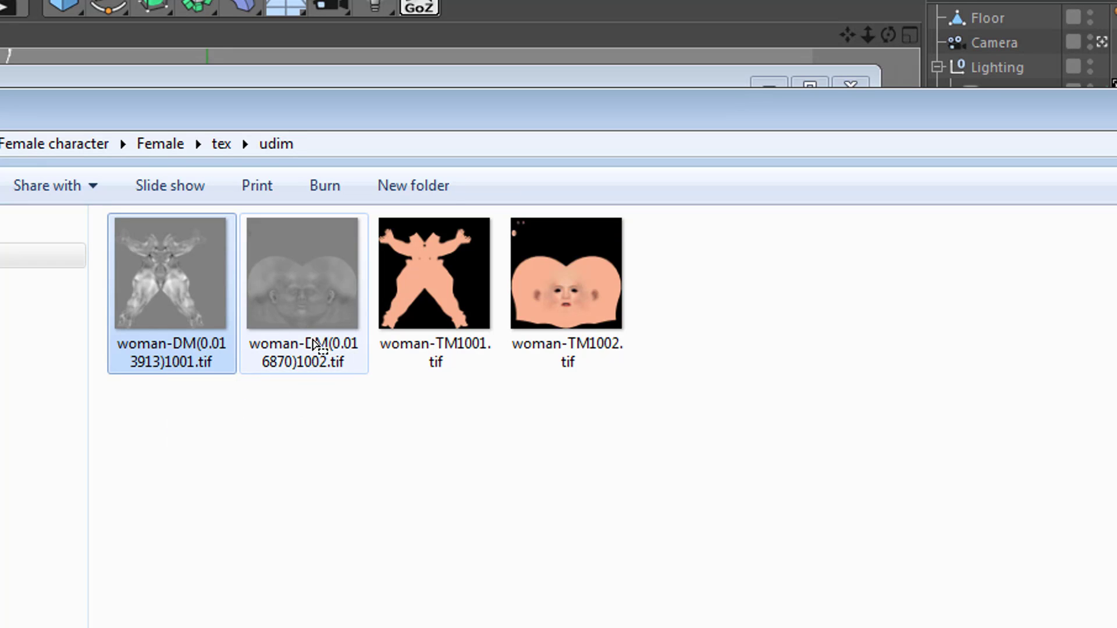
pyautogui.click(168, 362)
pyautogui.click(207, 369)
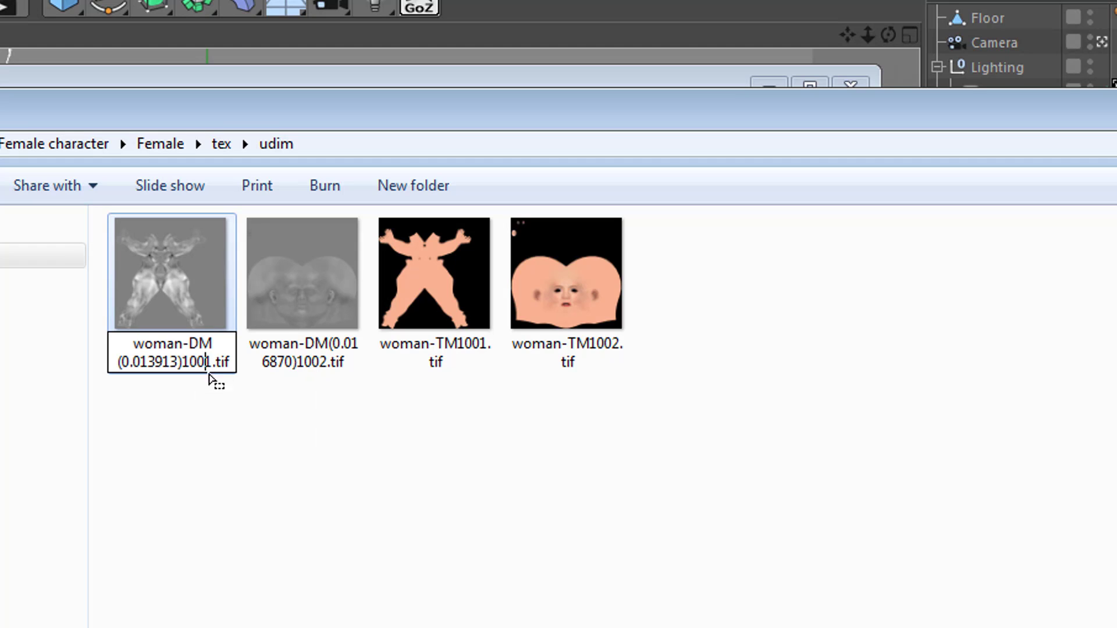
pyautogui.moveTo(212, 362); pyautogui.dragTo(191, 364)
pyautogui.click(201, 399)
pyautogui.click(201, 399)
pyautogui.click(282, 360)
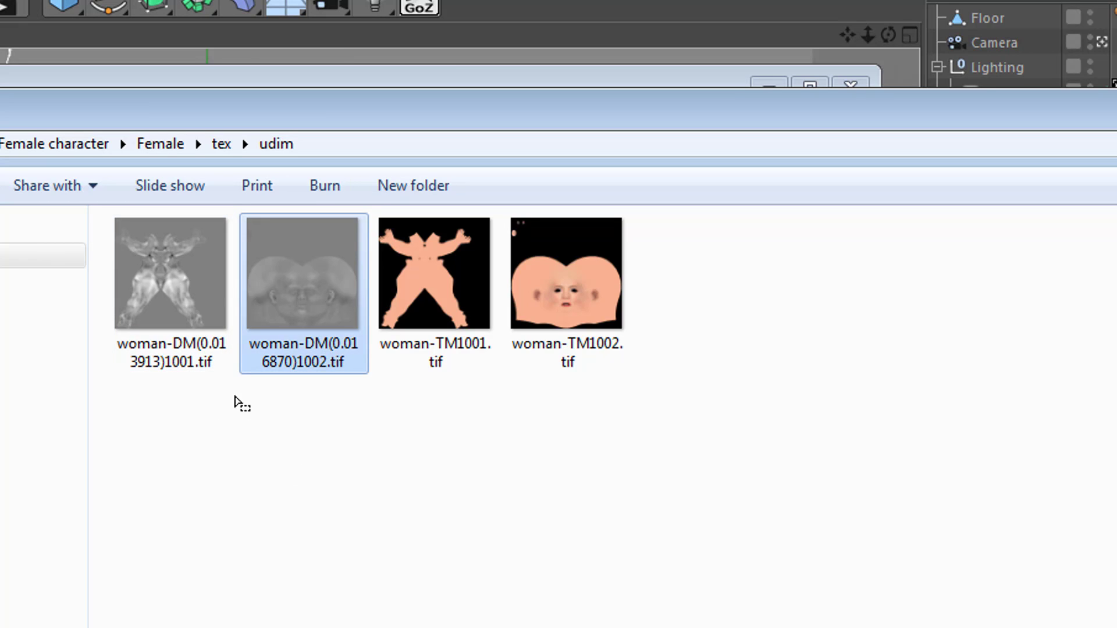
pyautogui.press('Left')
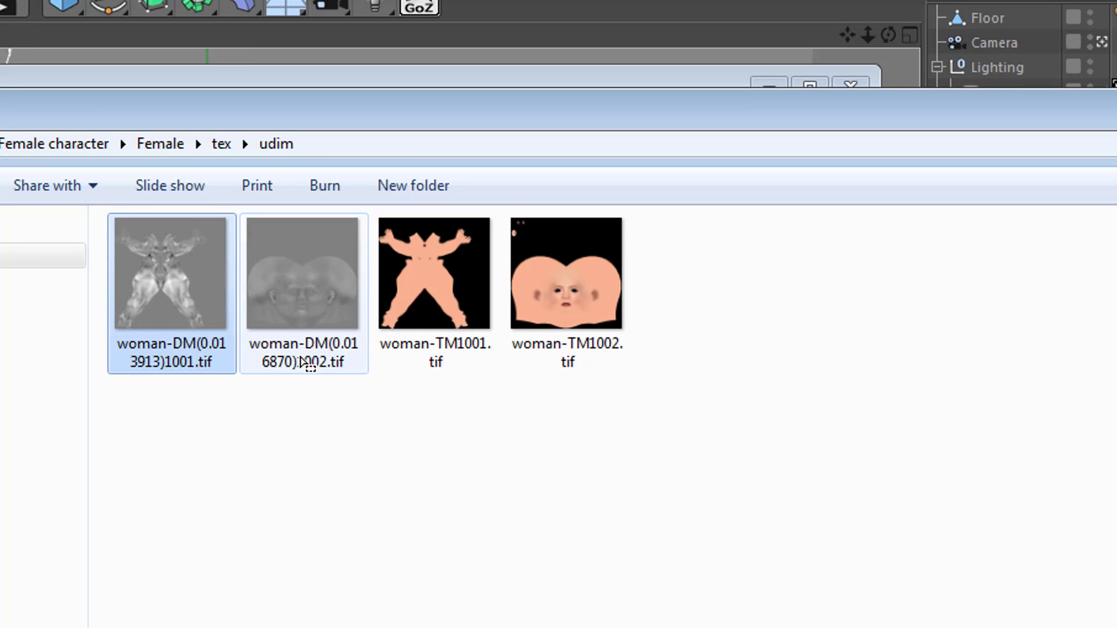
pyautogui.click(308, 371)
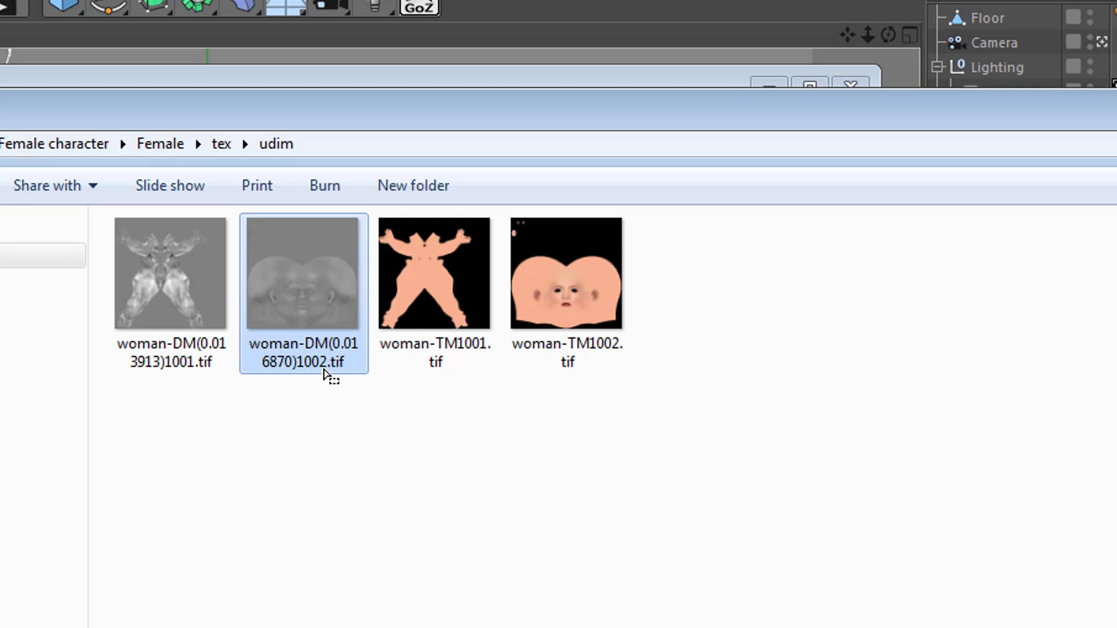
pyautogui.press('F2')
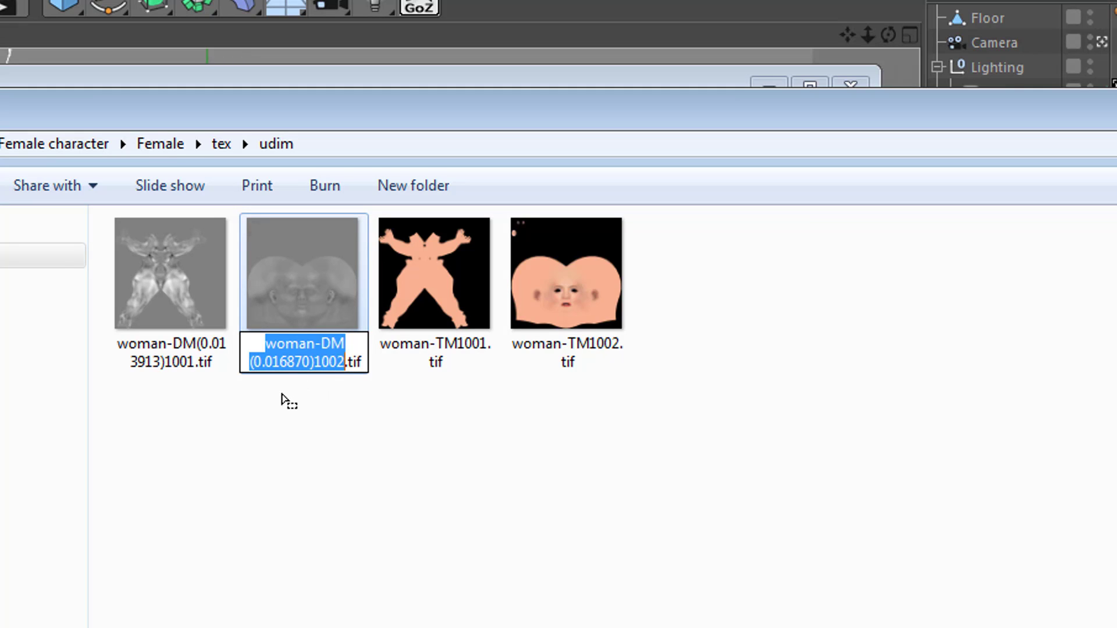
# Review the displacement map files once more alongside the body and head color texture files
pyautogui.click(181, 349)
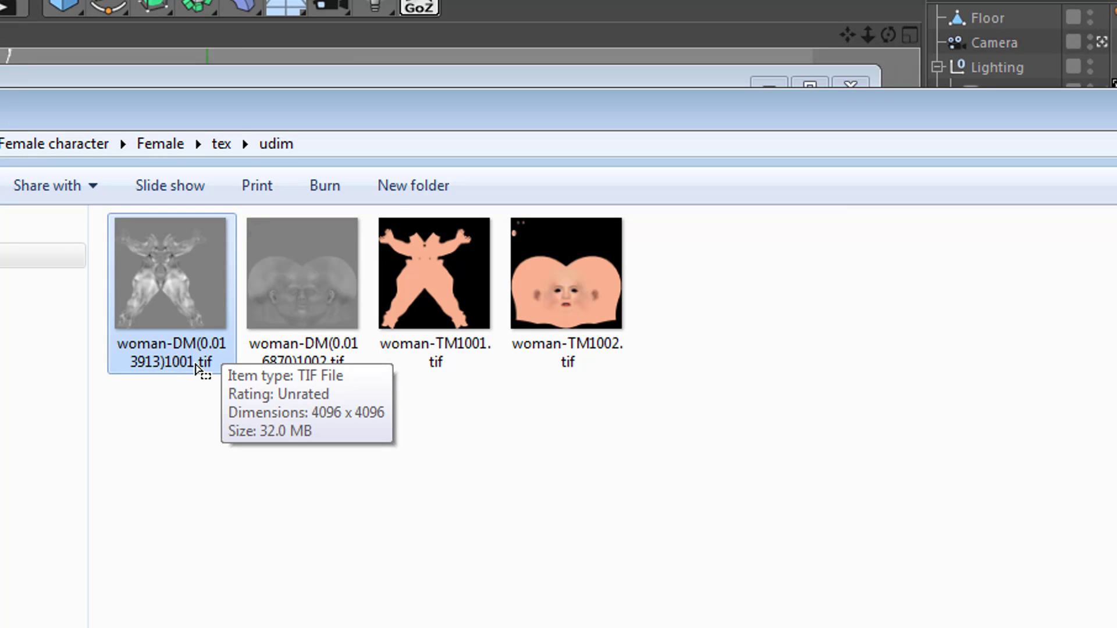
pyautogui.click(271, 355)
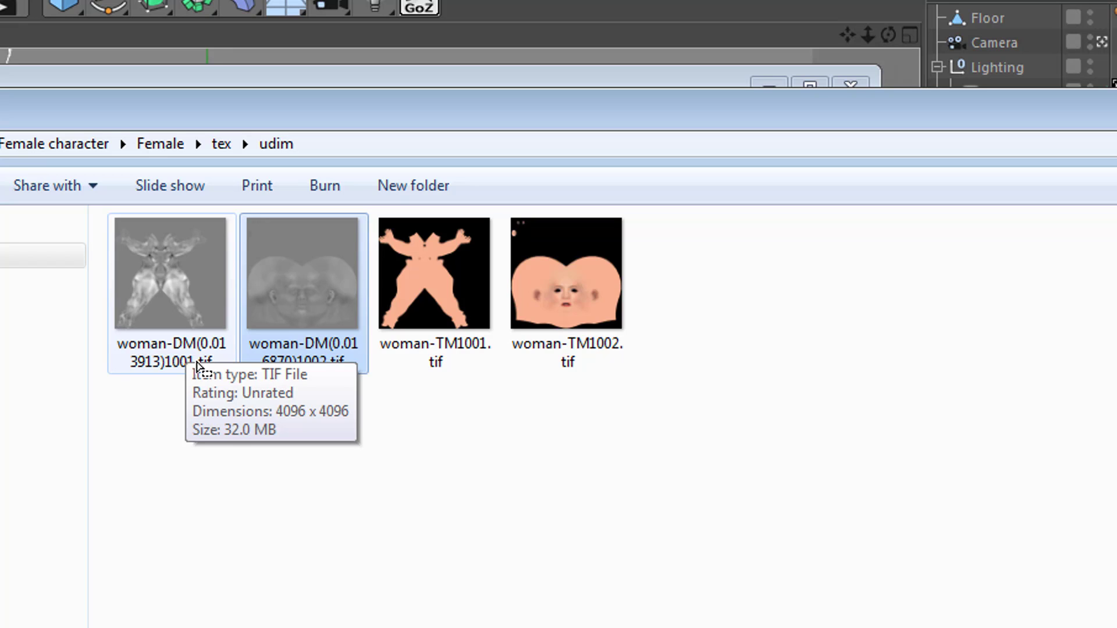
pyautogui.click(483, 302)
pyautogui.click(569, 326)
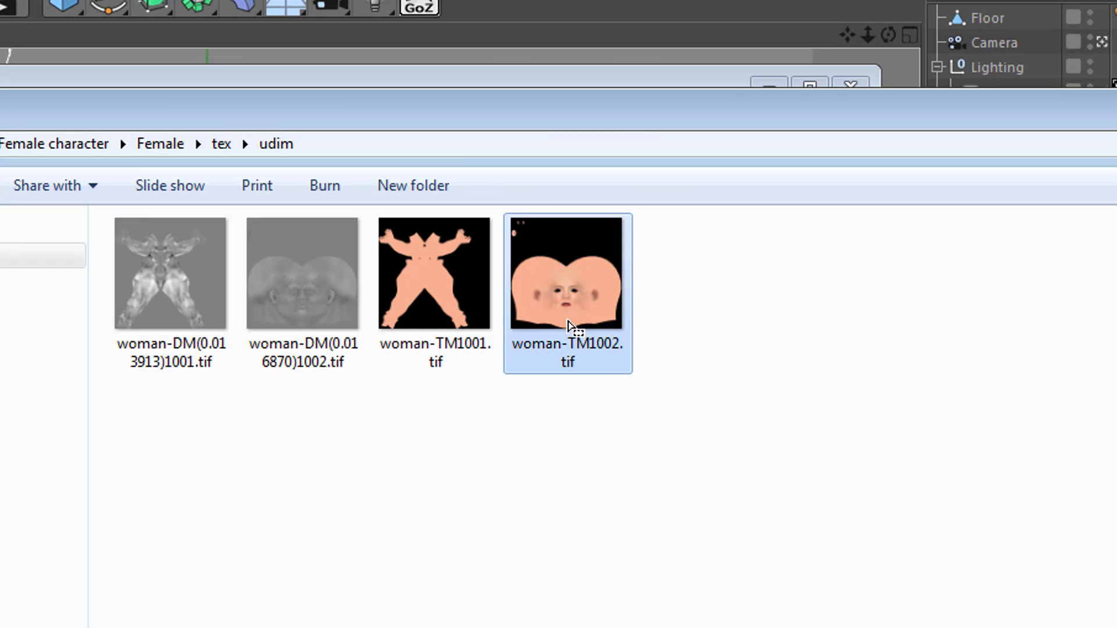
# Rename the body displacement map as woman-DM_1001.tif, replacing the bracketed scale value with an underscore
pyautogui.click(201, 370)
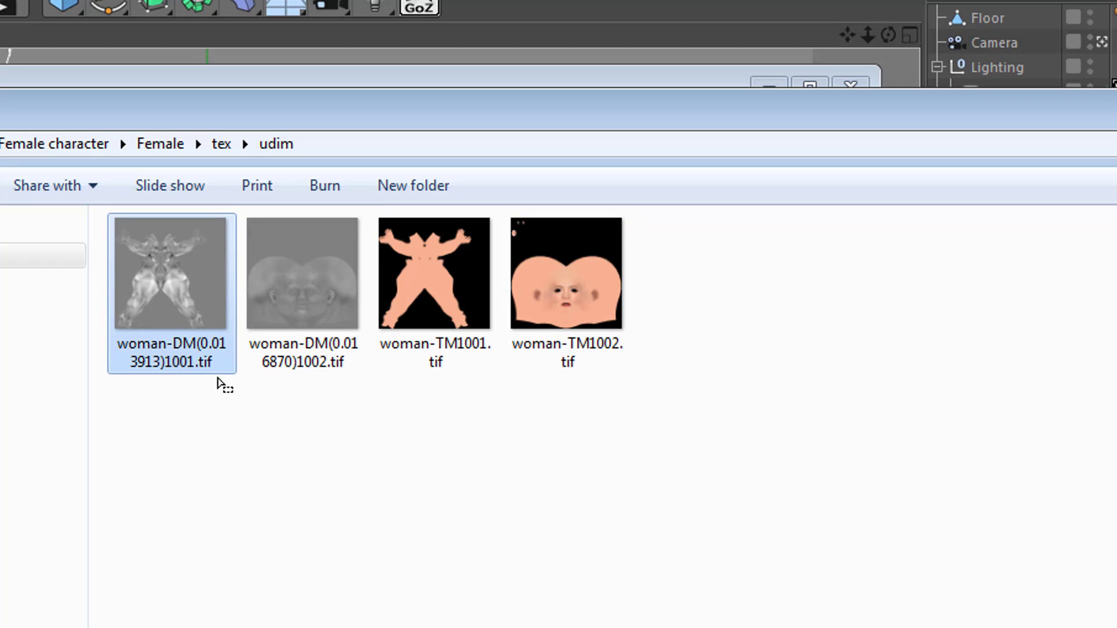
pyautogui.click(176, 372)
pyautogui.click(183, 364)
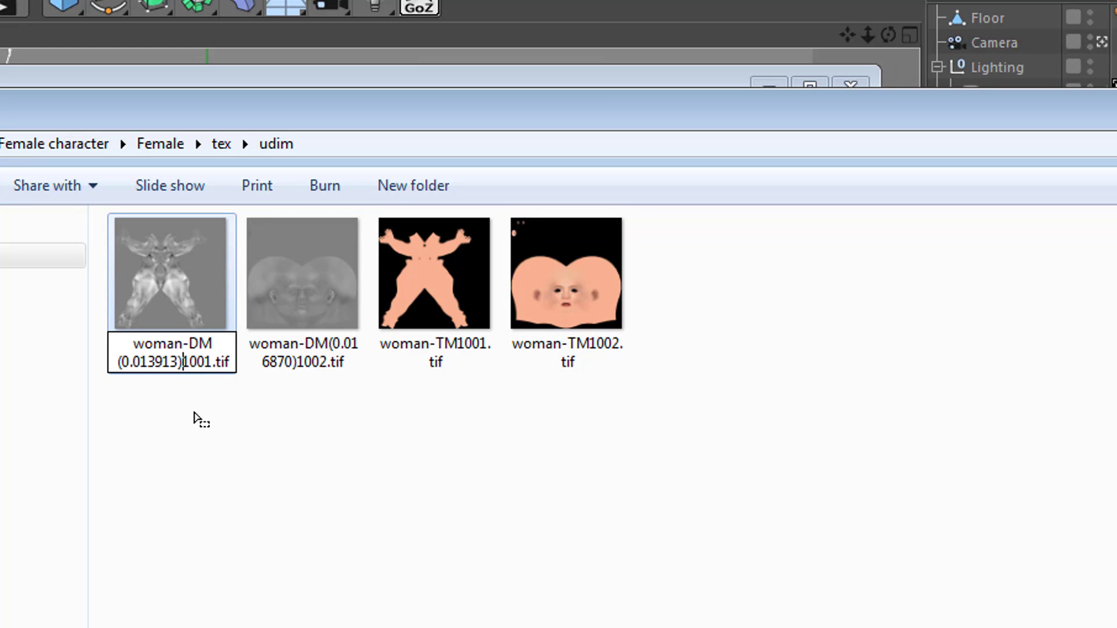
pyautogui.press('BackSpace')
pyautogui.press('BackSpace')
pyautogui.press('BackSpace')
pyautogui.press('BackSpace')
pyautogui.press('BackSpace')
pyautogui.press('BackSpace')
pyautogui.press('BackSpace')
pyautogui.press('BackSpace')
pyautogui.press('BackSpace')
pyautogui.press('BackSpace')
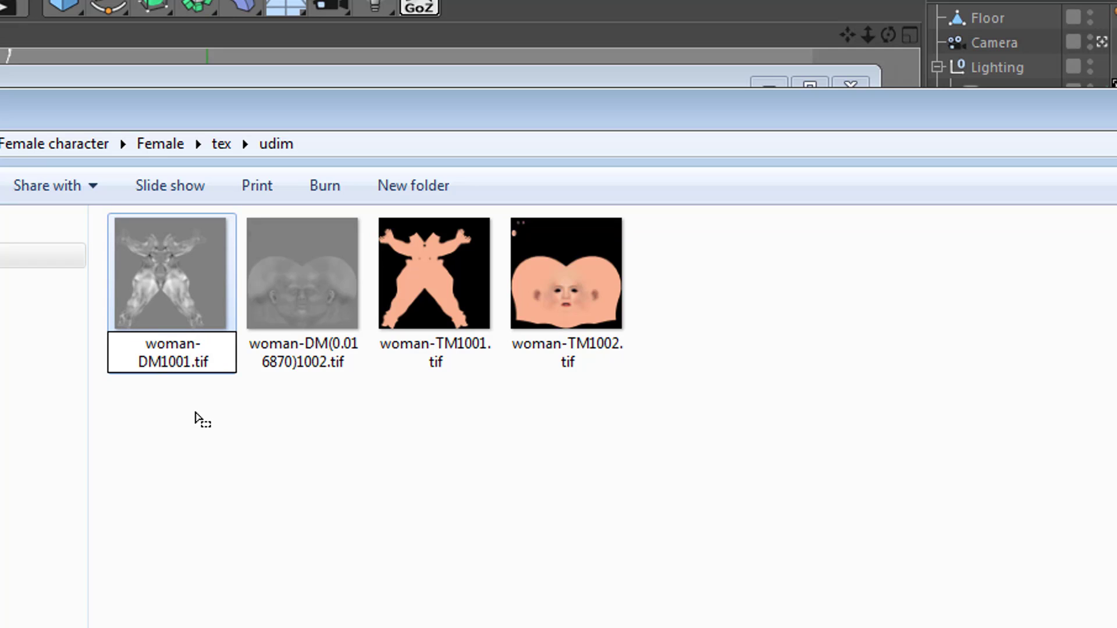
pyautogui.write('_')
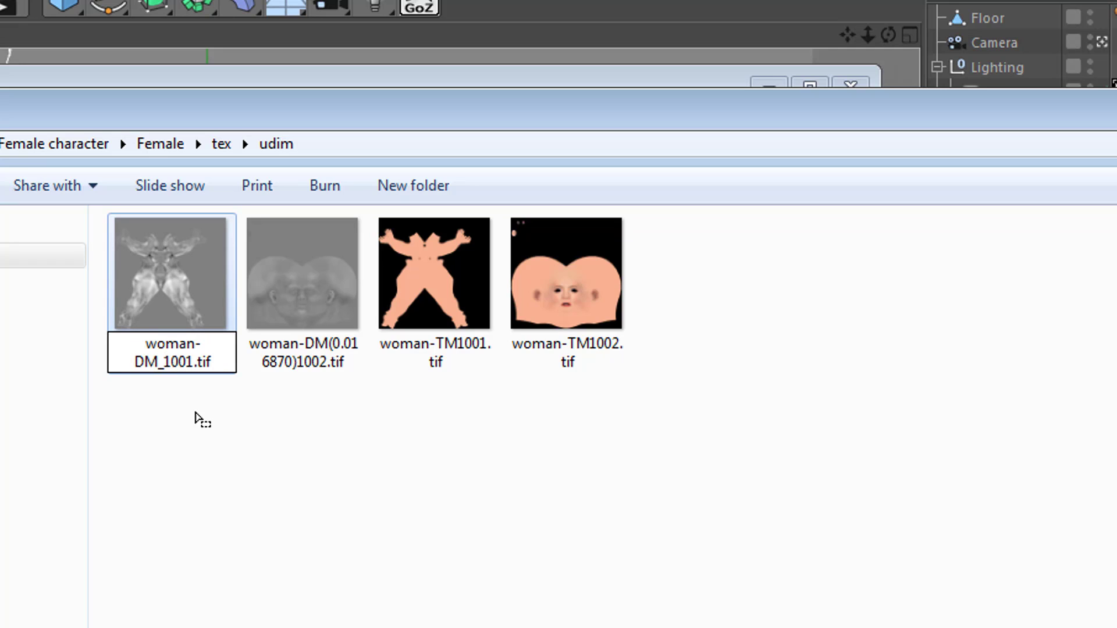
pyautogui.press('Return')
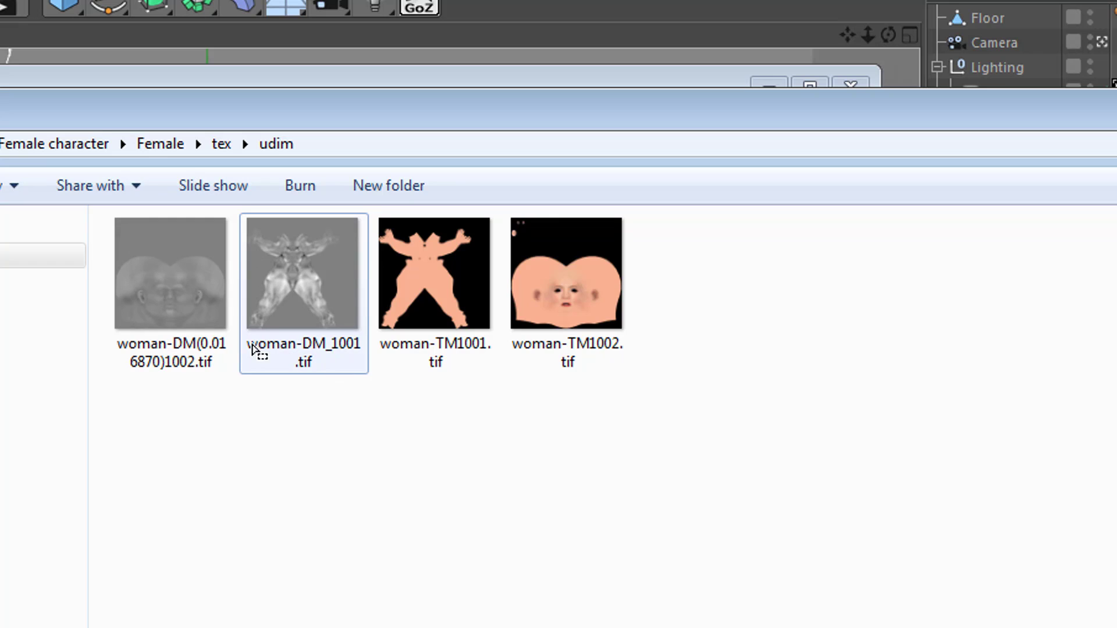
# Rename the head displacement map as woman-DM_1002.tif, removing its bracketed scale value and adding an underscore before the tile number
pyautogui.click(200, 357)
pyautogui.press('F2')
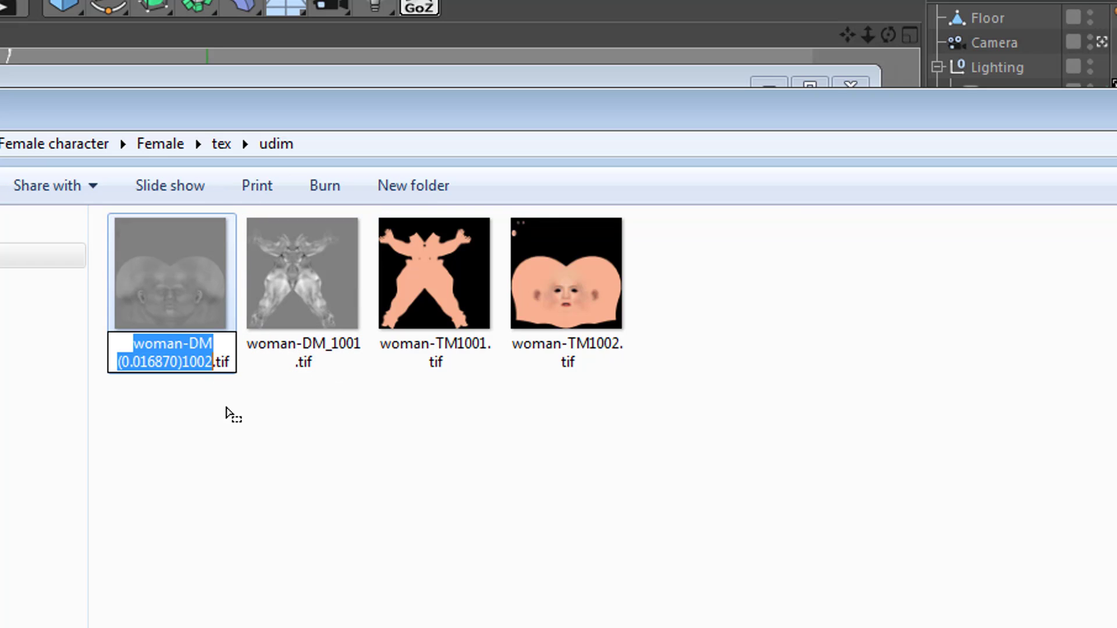
pyautogui.click(178, 362)
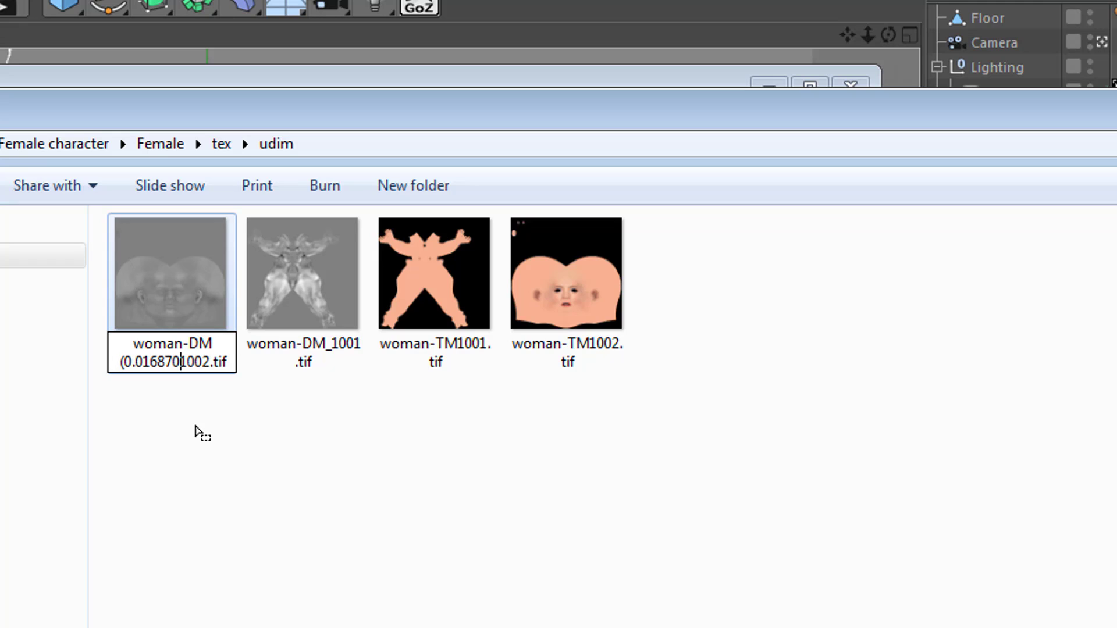
pyautogui.press('BackSpace')
pyautogui.press('BackSpace')
pyautogui.press('BackSpace')
pyautogui.press('BackSpace')
pyautogui.press('BackSpace')
pyautogui.press('BackSpace')
pyautogui.press('BackSpace')
pyautogui.press('BackSpace')
pyautogui.press('BackSpace')
pyautogui.press('BackSpace')
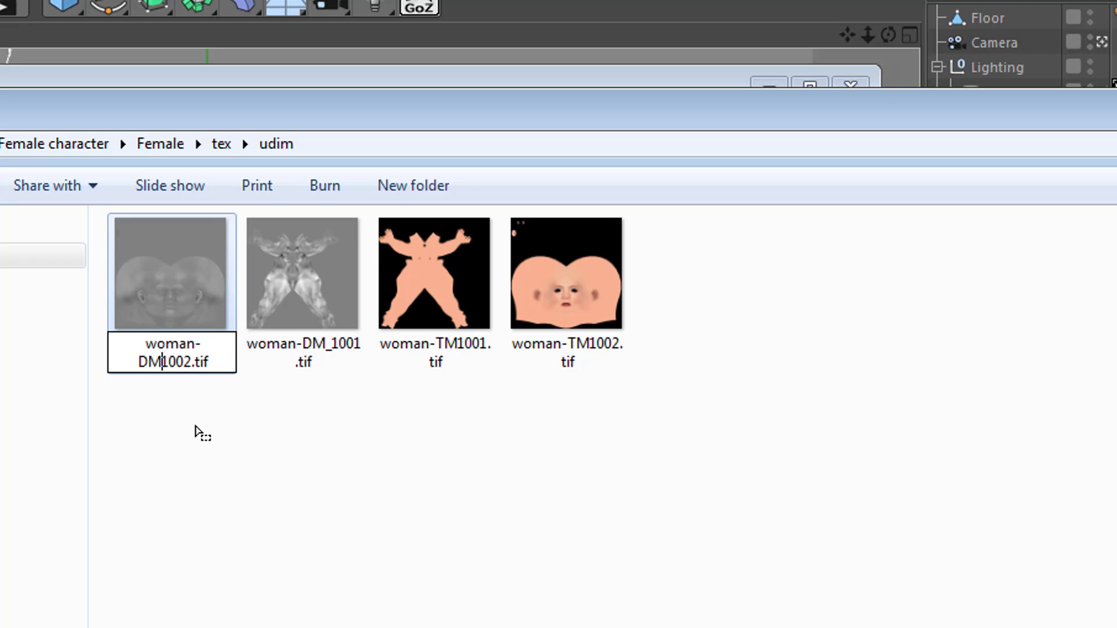
pyautogui.write('_')
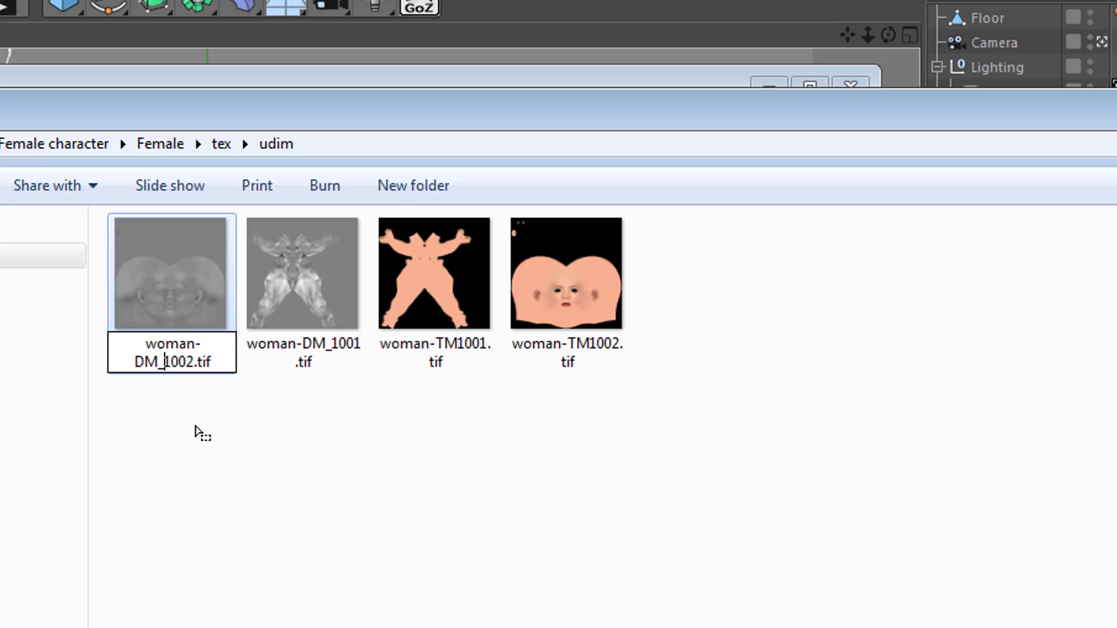
pyautogui.press('Return')
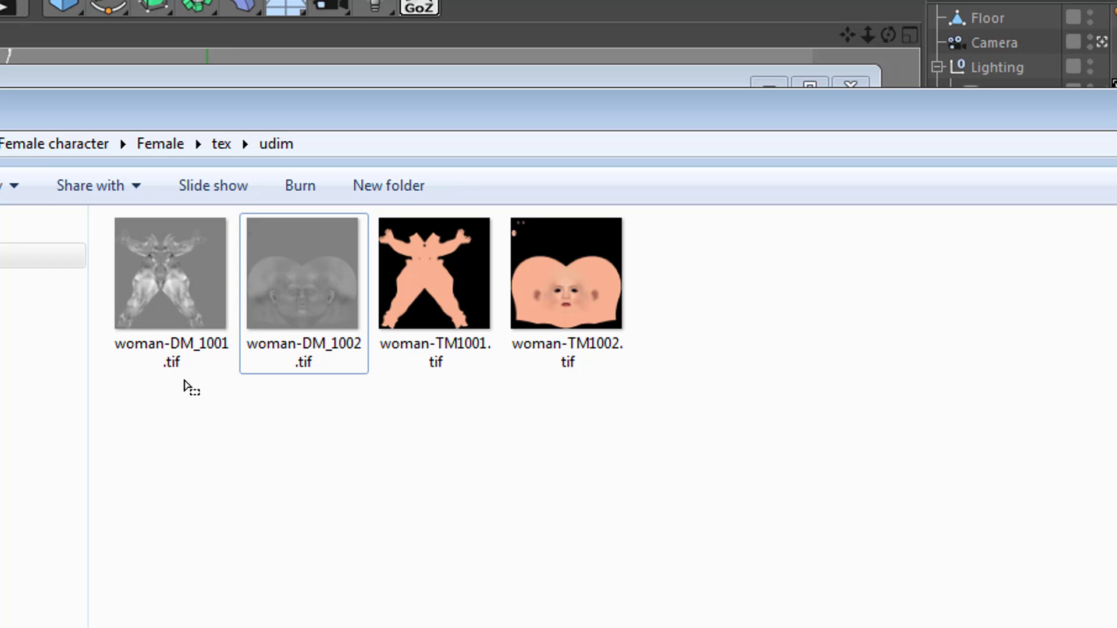
# Switch back to Cinema 4D and reposition the Material Editor so the UDIM DIS displacement parameters are in view
pyautogui.click(185, 307)
pyautogui.click(312, 308)
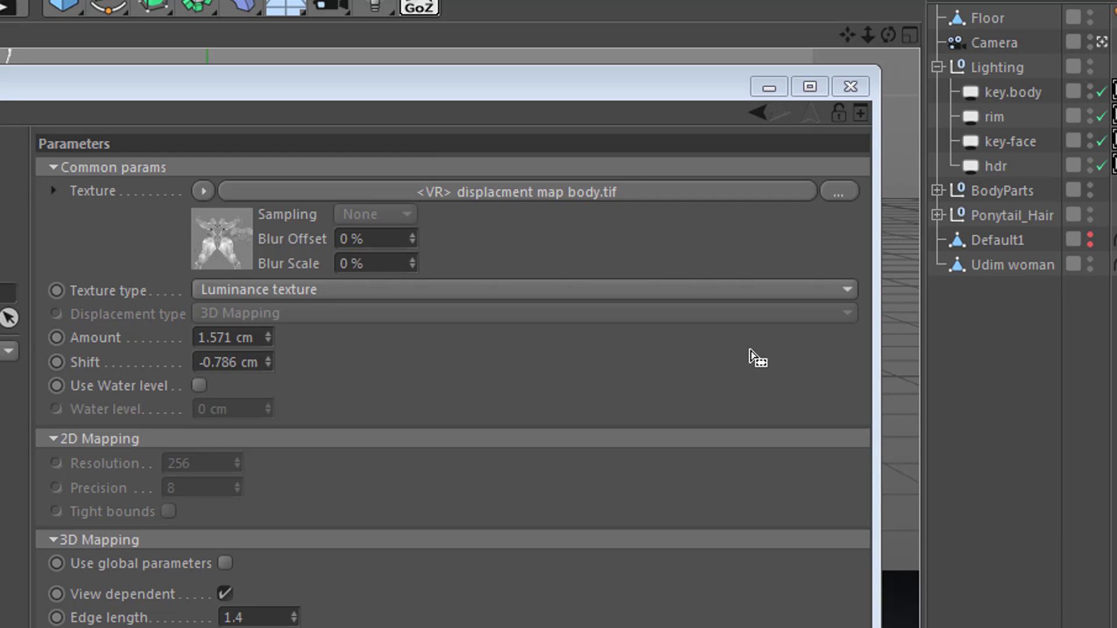
pyautogui.moveTo(309, 97); pyautogui.dragTo(886, 228)
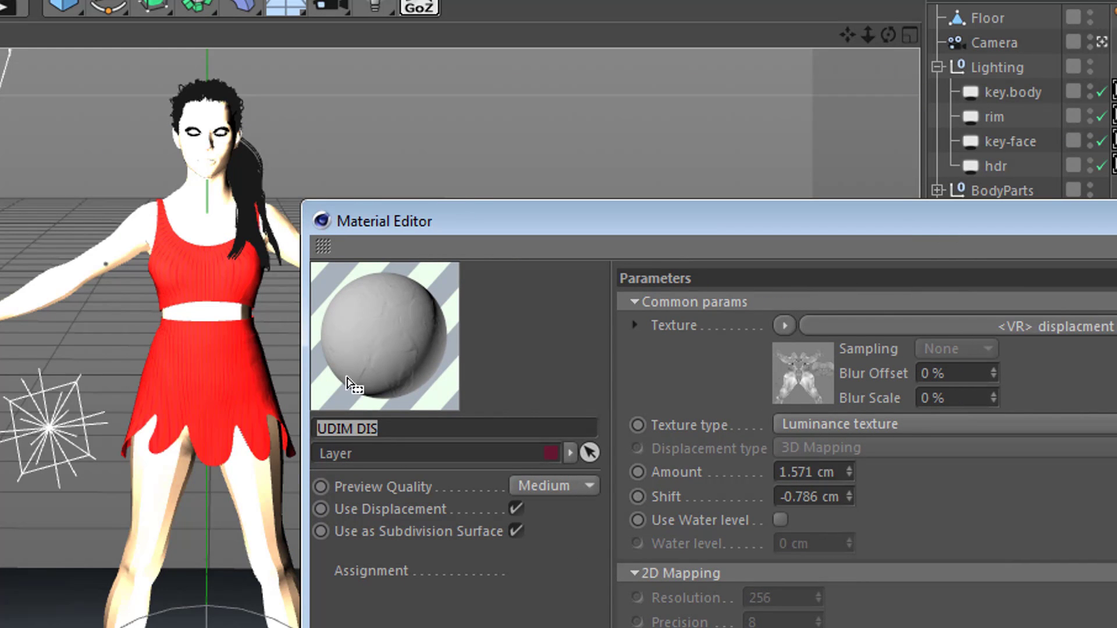
pyautogui.click(784, 327)
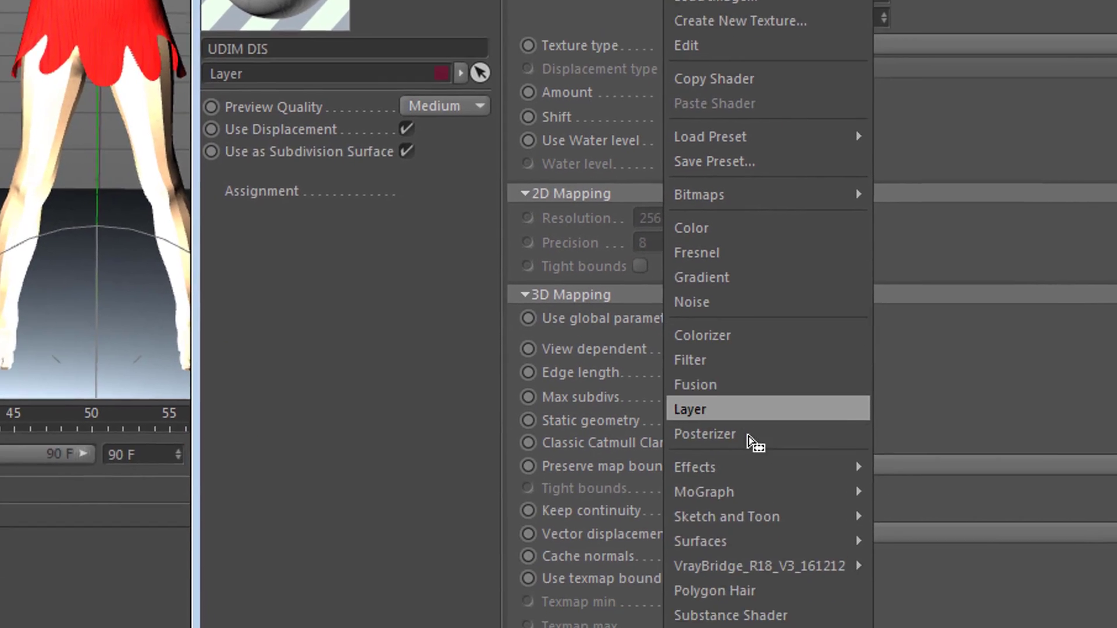
pyautogui.moveTo(885, 627)
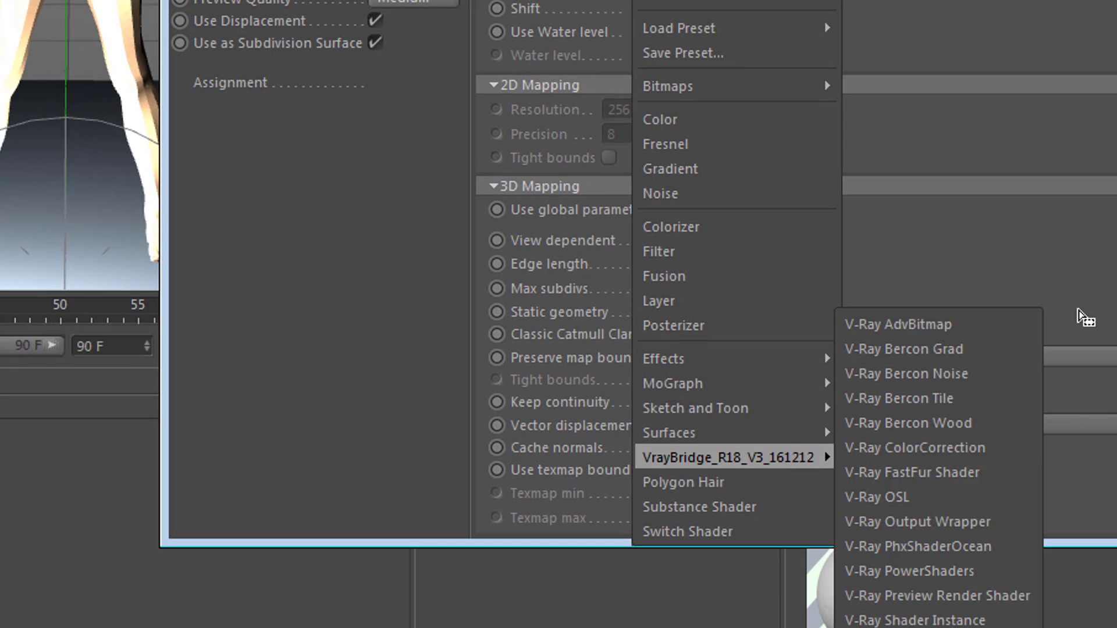
pyautogui.click(1086, 318)
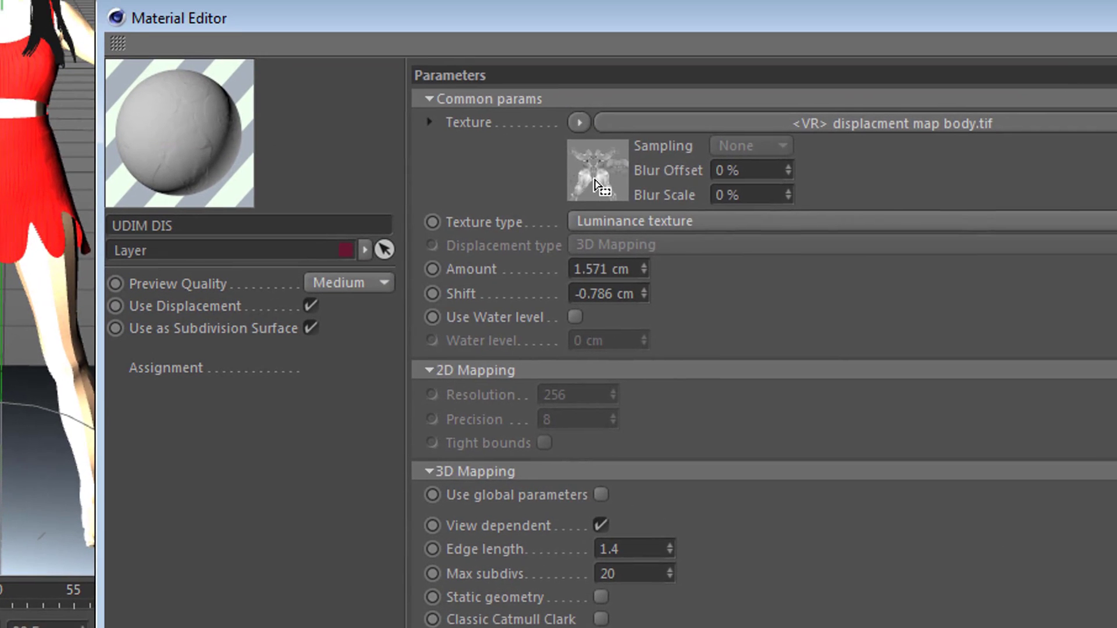
# Load woman-DM_1001.tif from the udim folder as the bitmap file of the UDIM DIS displacement texture
pyautogui.click(634, 3)
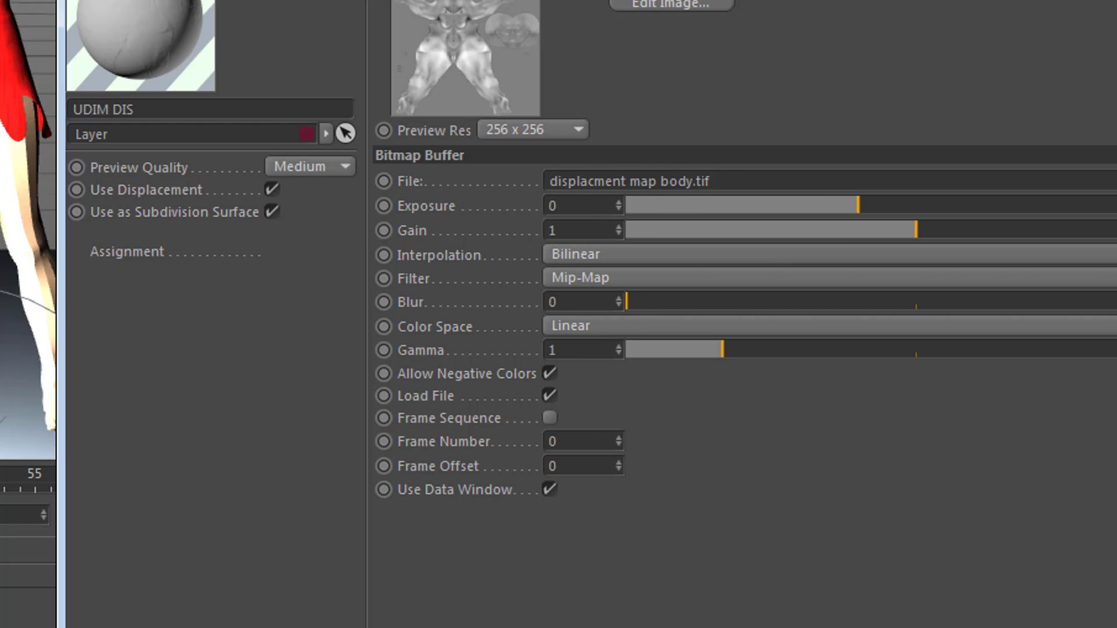
pyautogui.moveTo(1116, 1); pyautogui.dragTo(835, 1)
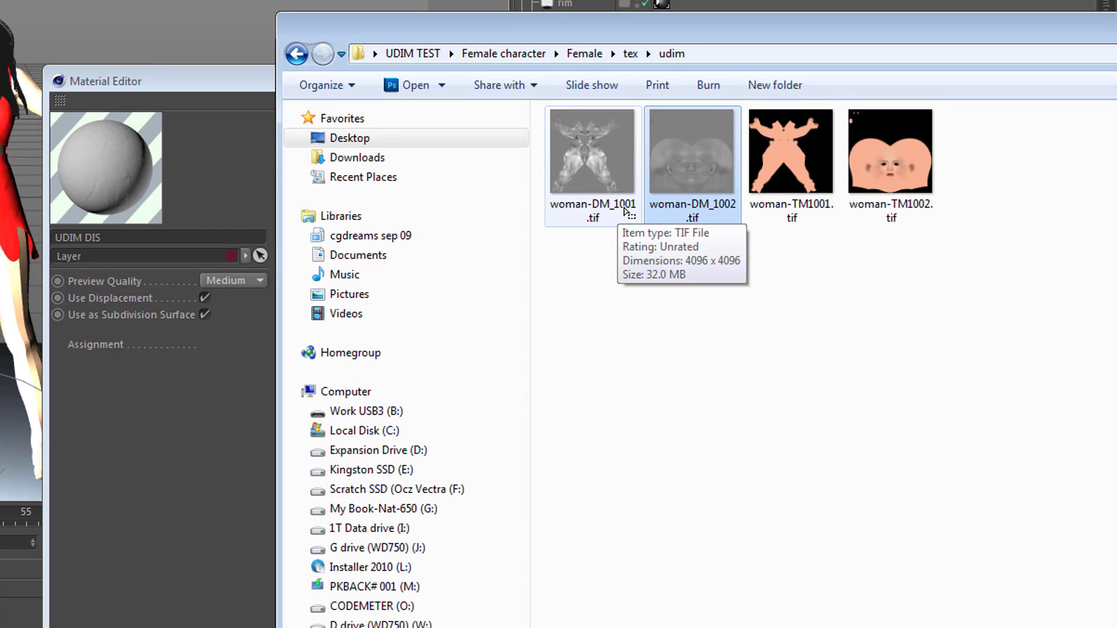
pyautogui.moveTo(631, 45); pyautogui.dragTo(1116, 58)
pyautogui.moveTo(799, 329); pyautogui.dragTo(606, 296)
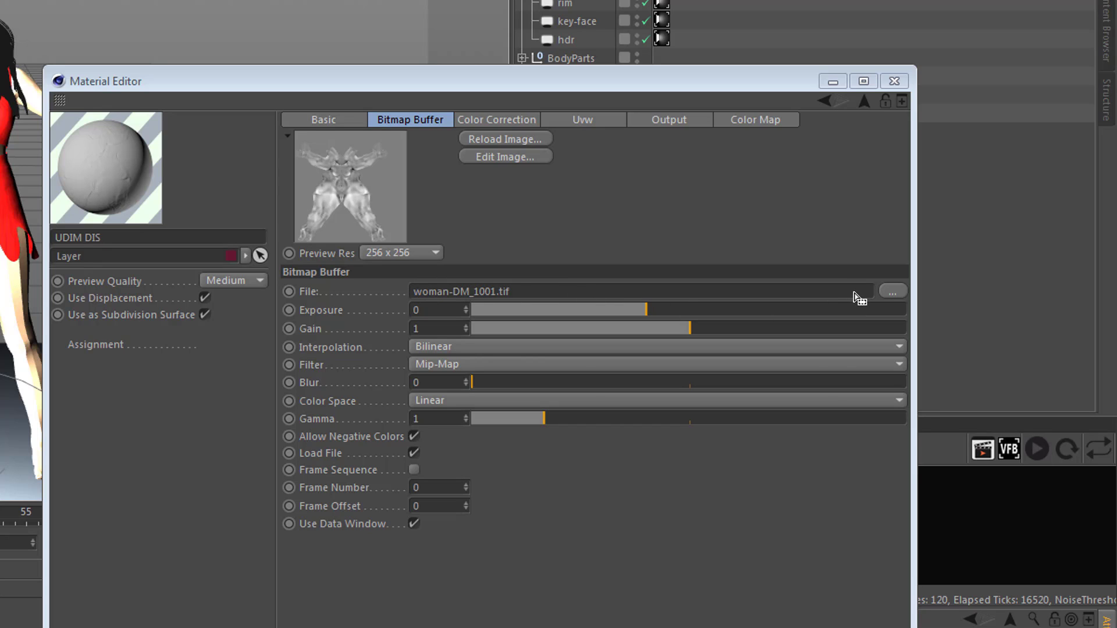
pyautogui.click(805, 298)
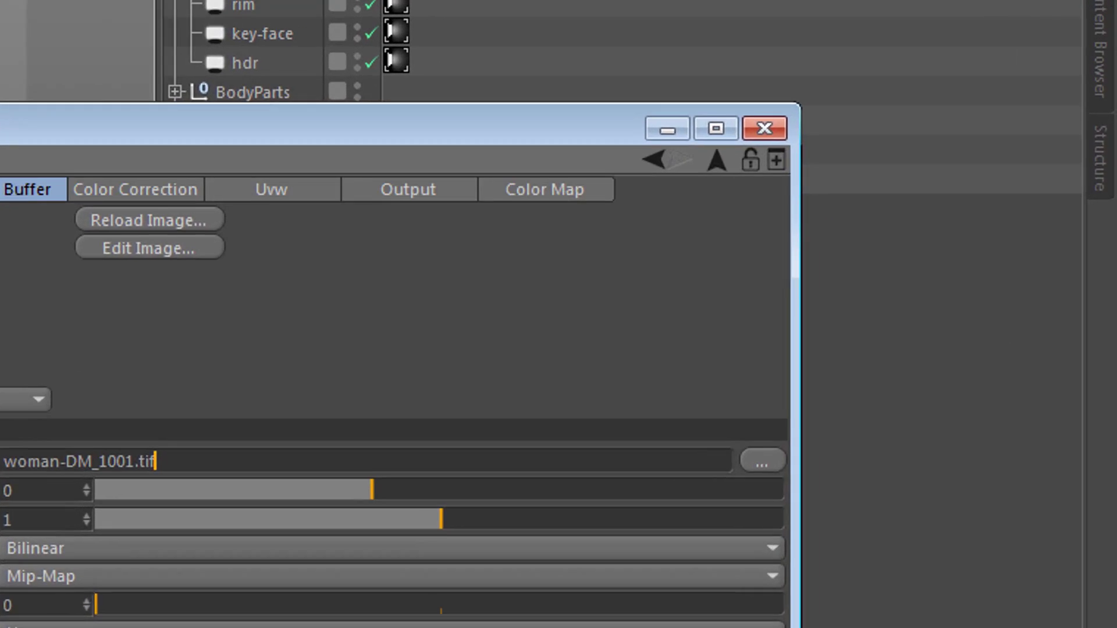
pyautogui.click(893, 292)
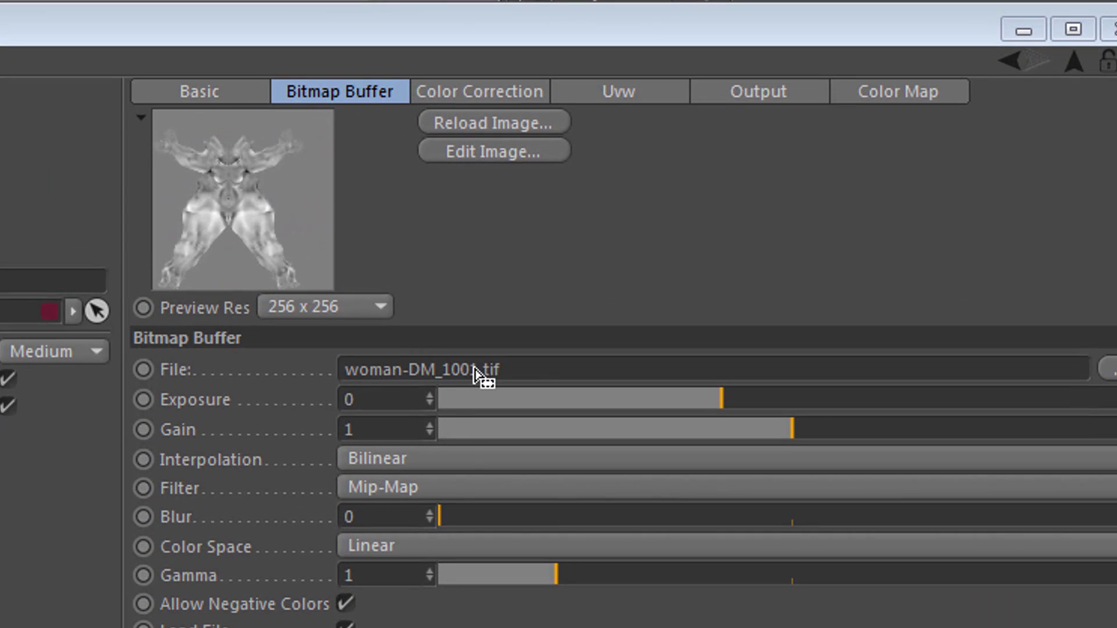
# Replace the tile number in the bitmap file name with the UDIM tag so it reads woman-DM_<UDIM>.tif
pyautogui.click(474, 370)
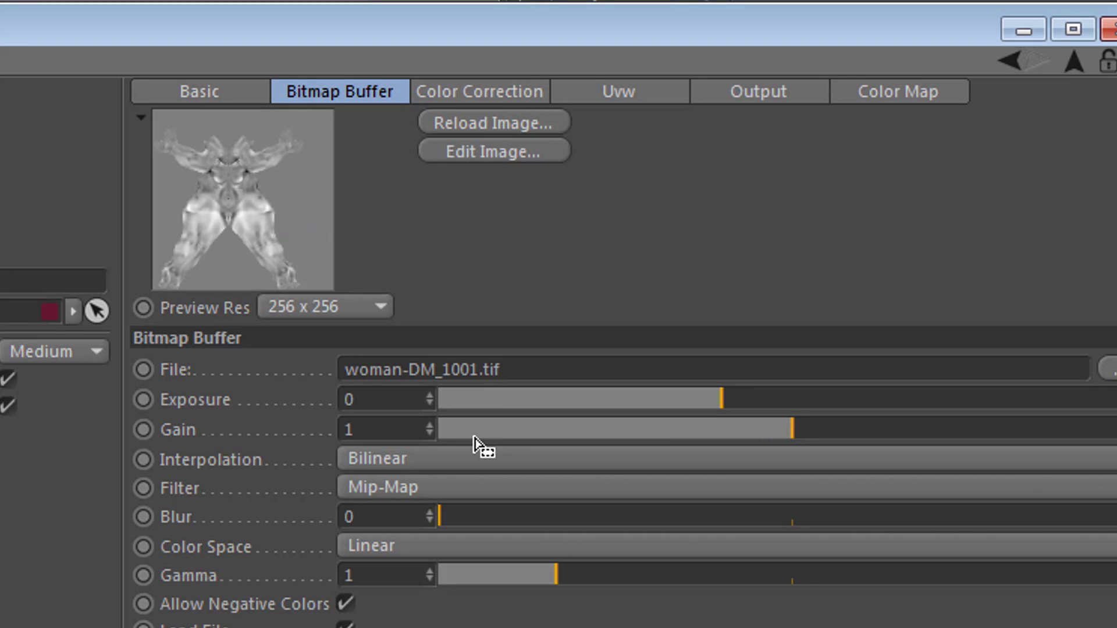
pyautogui.press('BackSpace')
pyautogui.press('BackSpace')
pyautogui.press('BackSpace')
pyautogui.press('BackSpace')
pyautogui.write('<UDIM')
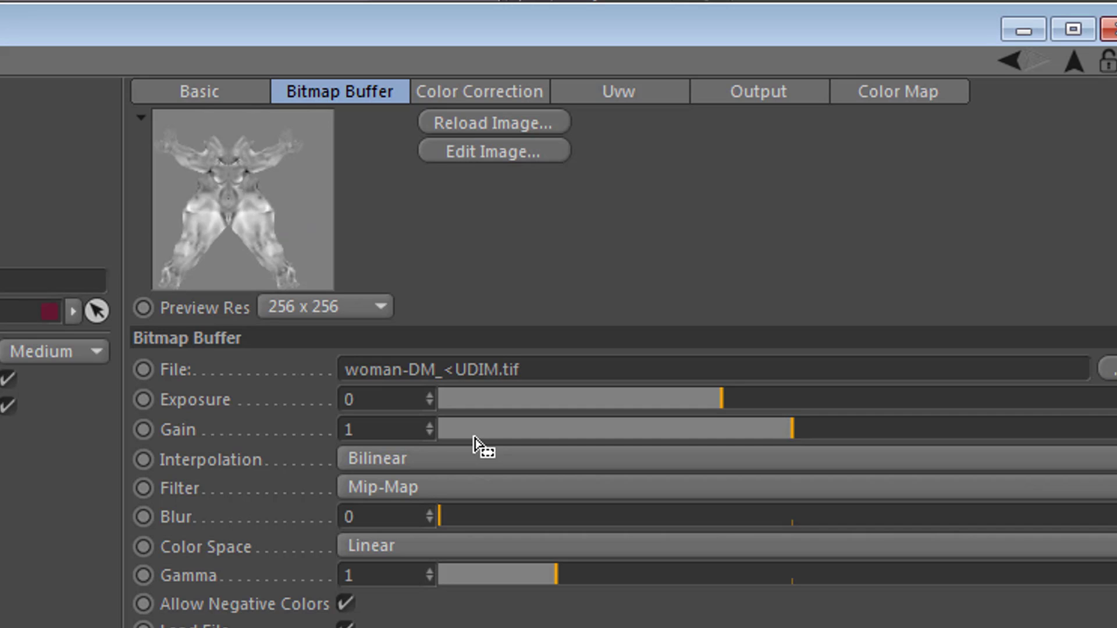
pyautogui.write('>')
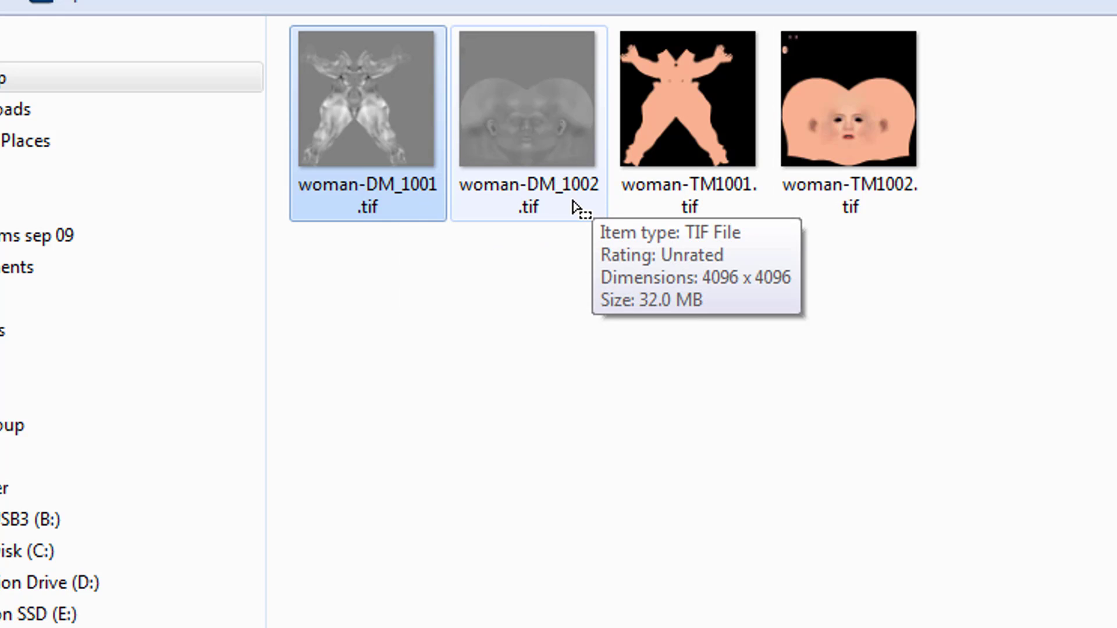
pyautogui.moveTo(576, 208); pyautogui.dragTo(593, 0)
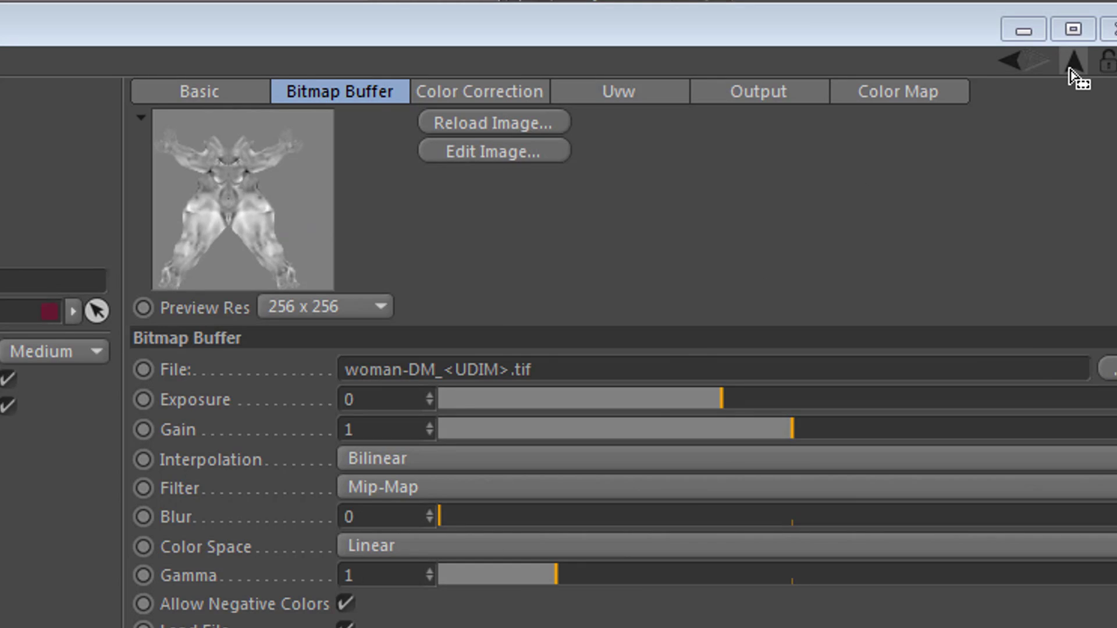
# Return to the displacement parameters and set Shift to minus half of the Amount, using -1.571 cm/2
pyautogui.click(1073, 63)
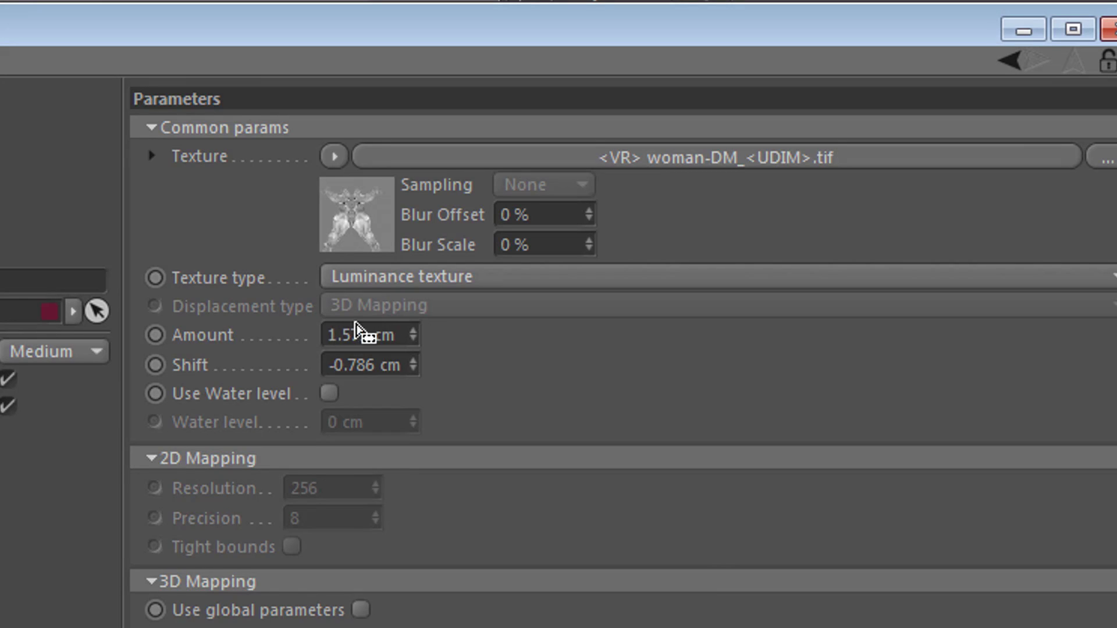
pyautogui.moveTo(407, 342); pyautogui.dragTo(295, 342)
pyautogui.hotkey('ctrl', 'c')
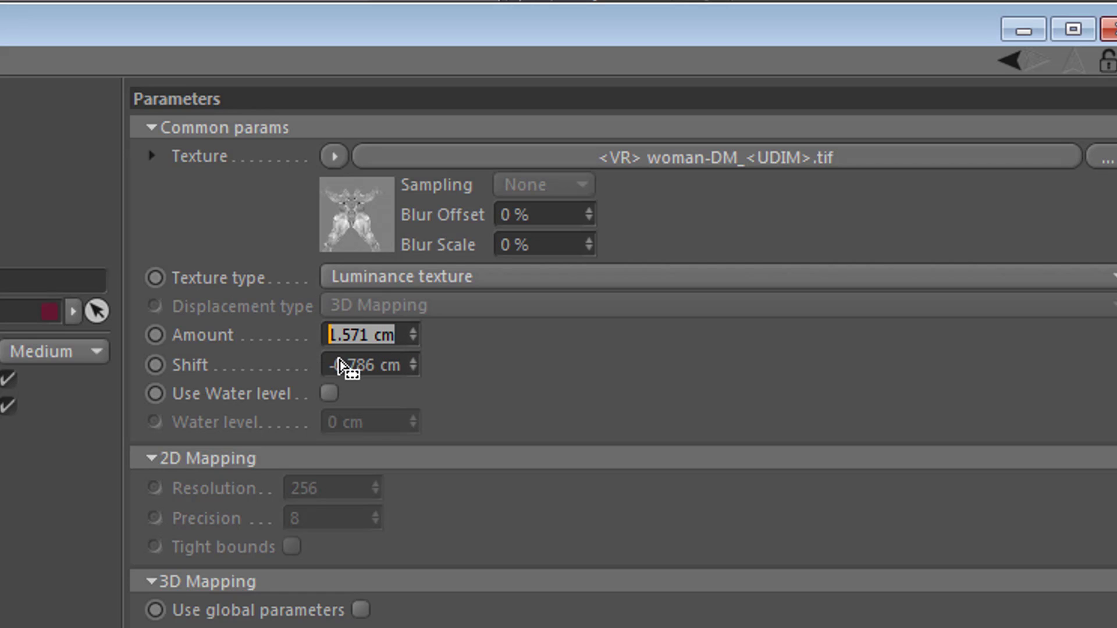
pyautogui.click(381, 368)
pyautogui.doubleClick(383, 368)
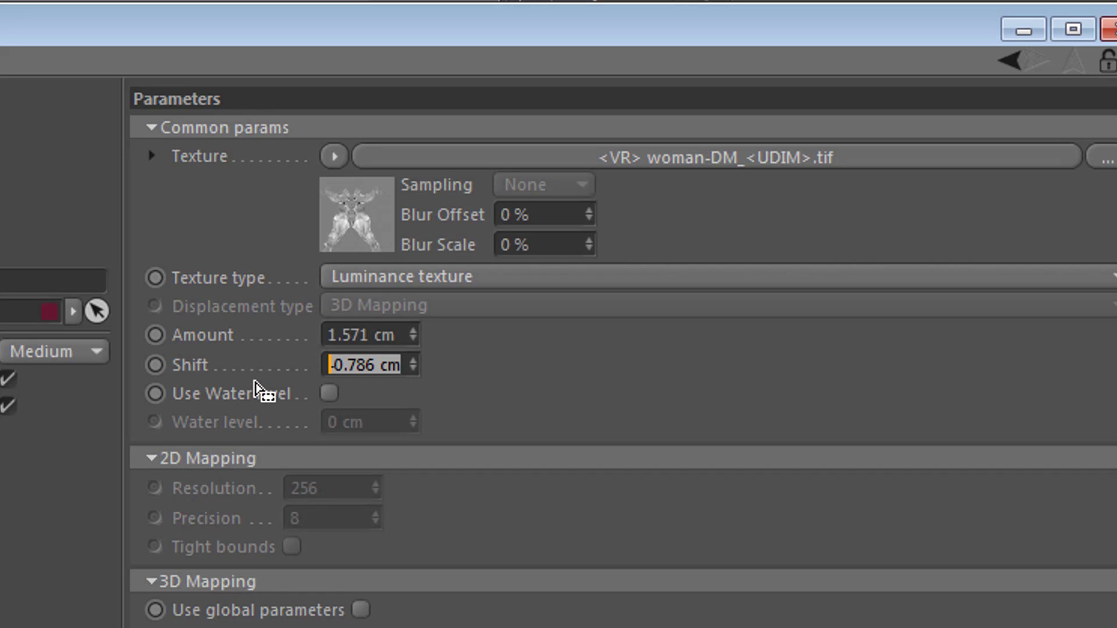
pyautogui.write('-')
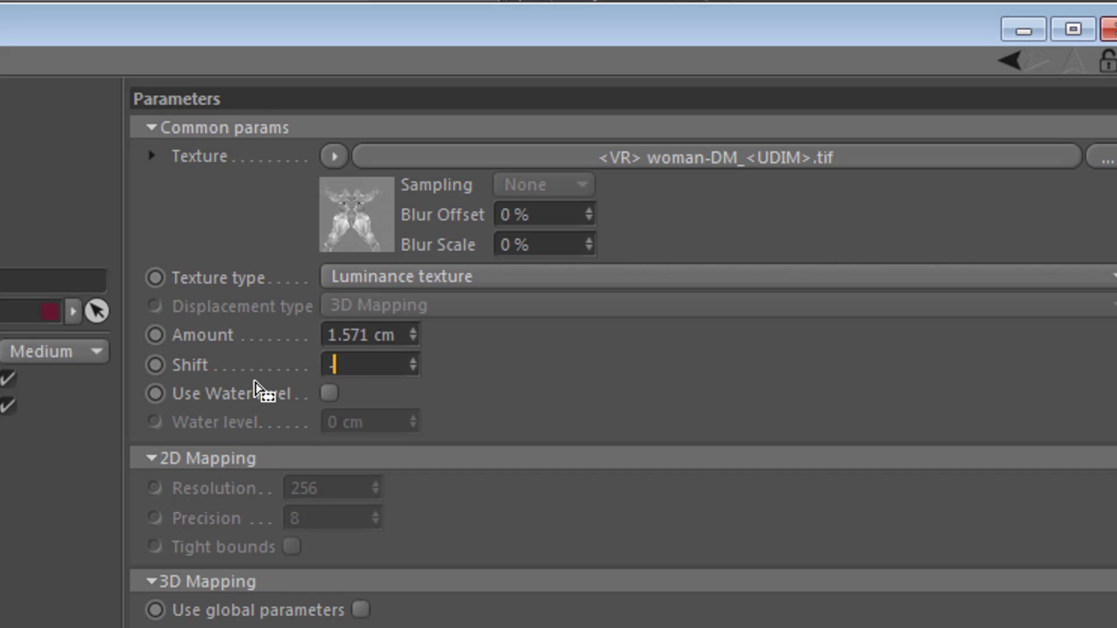
pyautogui.hotkey('ctrl', 'v')
pyautogui.write('/')
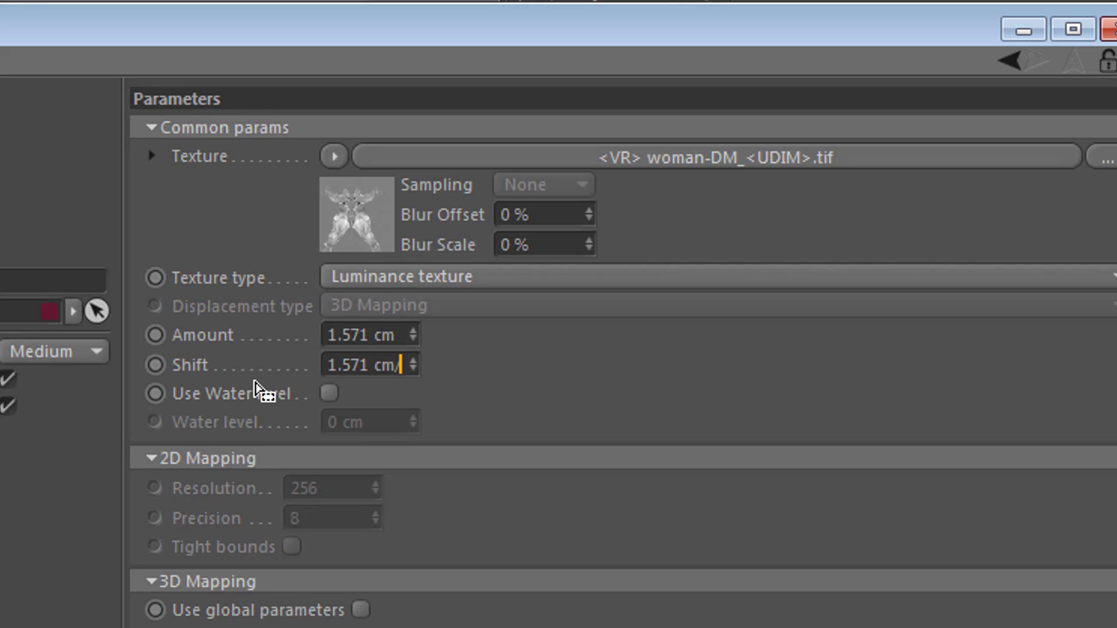
pyautogui.write('2')
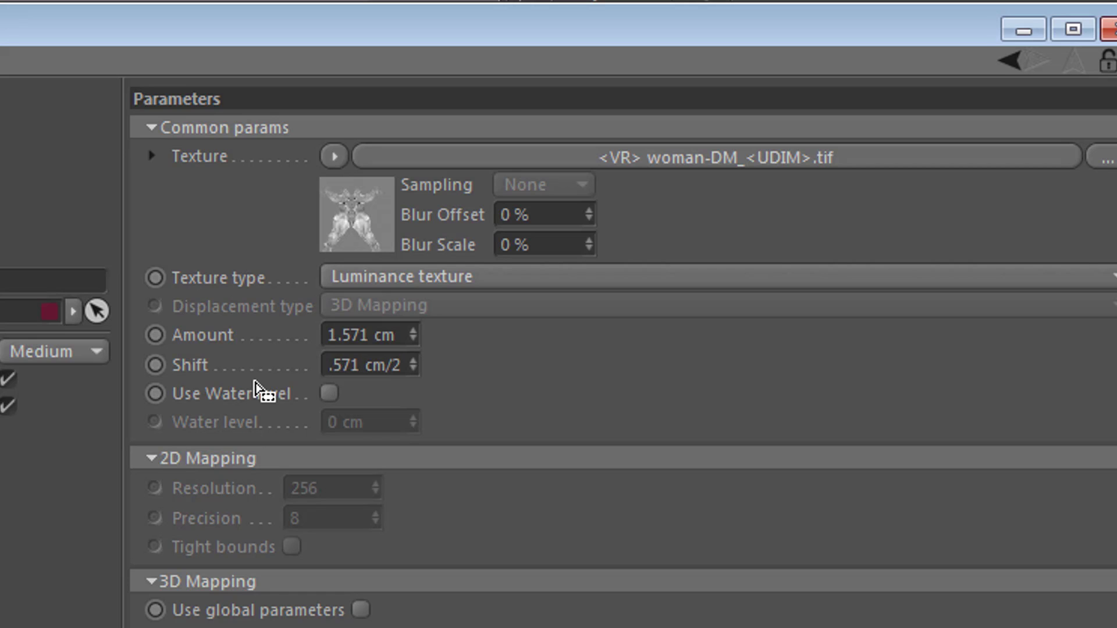
pyautogui.press('Return')
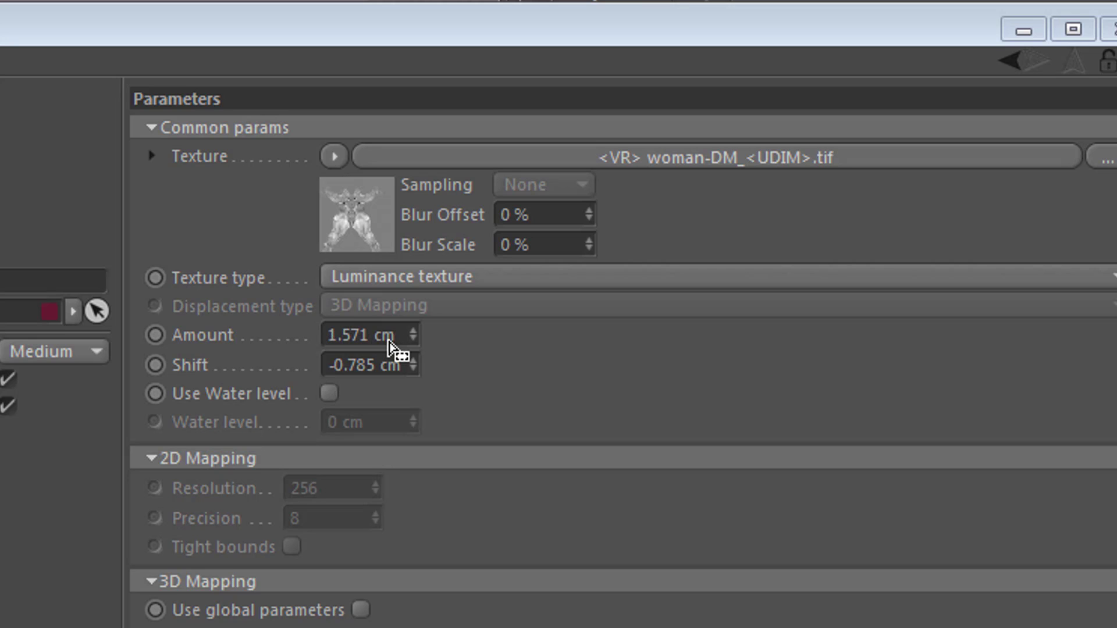
# Move the Material Editor clear of the object list and hide the Ponytail_Hair group in both the viewport and renders
pyautogui.click(415, 33)
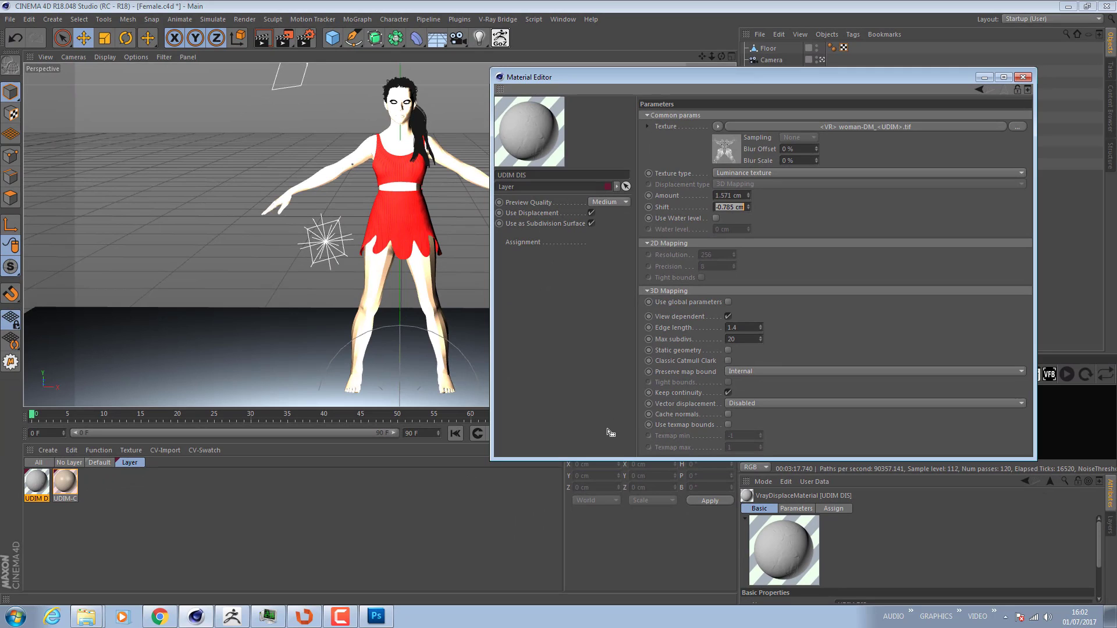
pyautogui.click(752, 341)
pyautogui.moveTo(745, 329); pyautogui.dragTo(691, 320)
pyautogui.moveTo(580, 81); pyautogui.dragTo(595, 307)
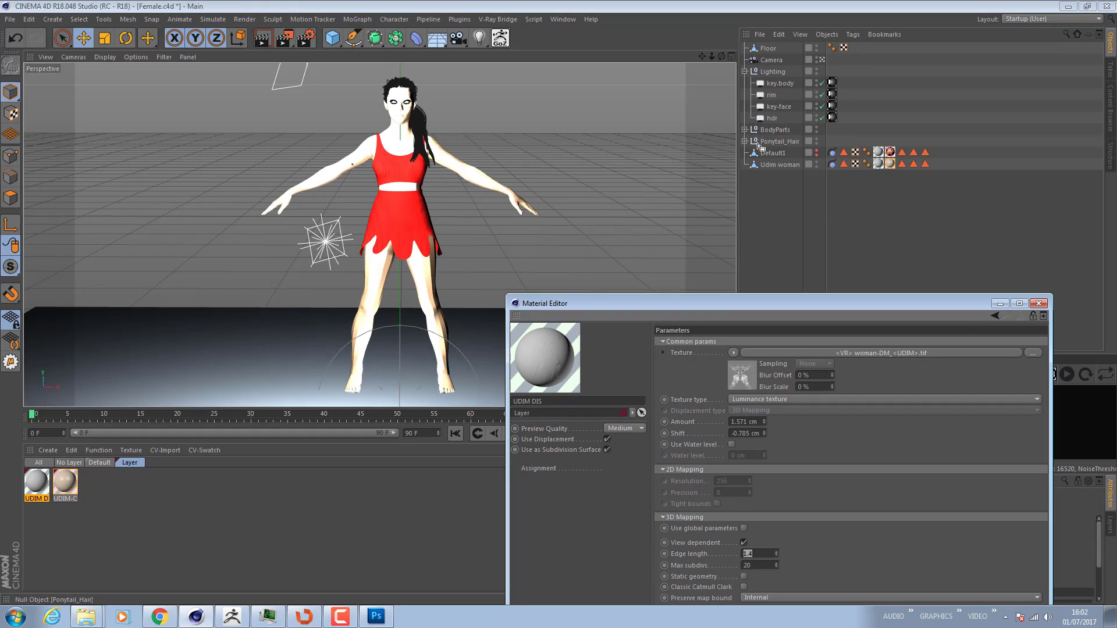
pyautogui.click(817, 142)
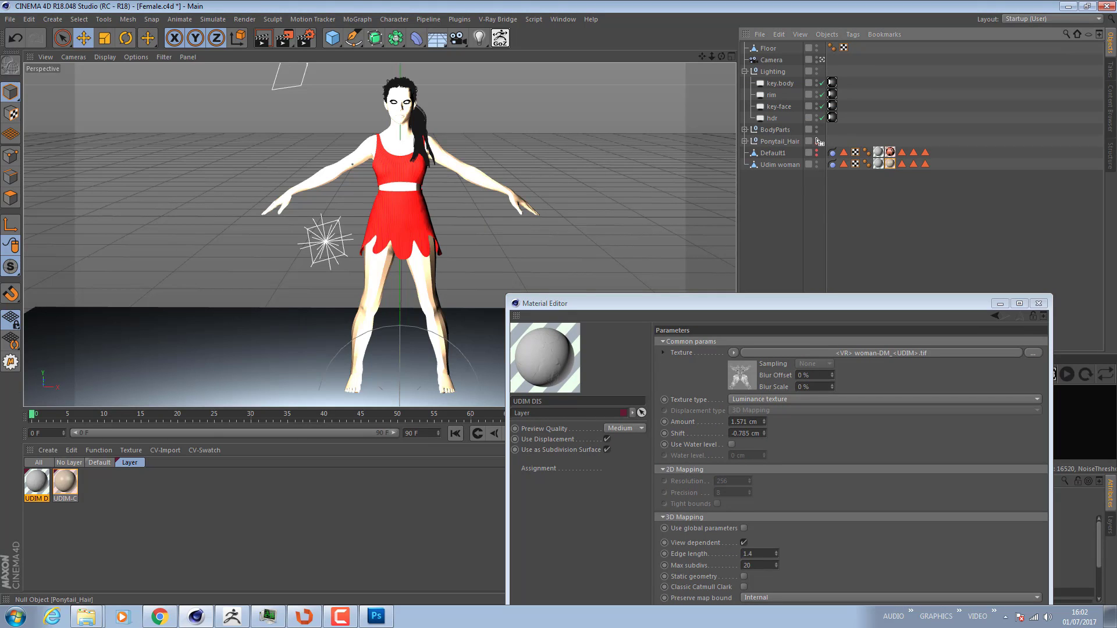
pyautogui.click(817, 140)
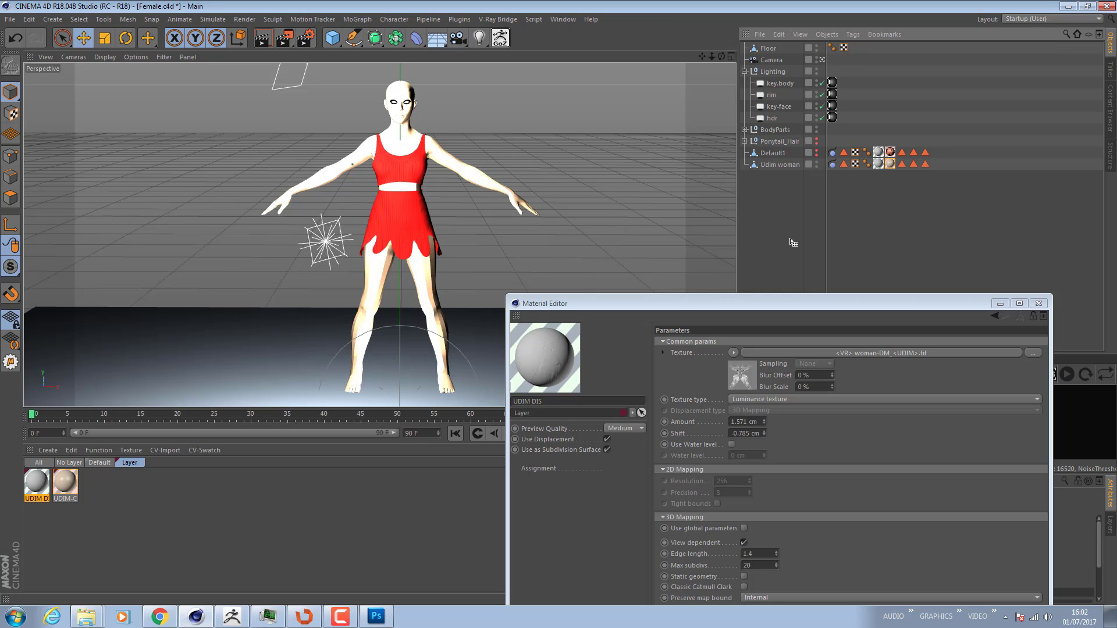
# Frame the woman's face close up in the perspective view
pyautogui.scroll(10, 396, 105)
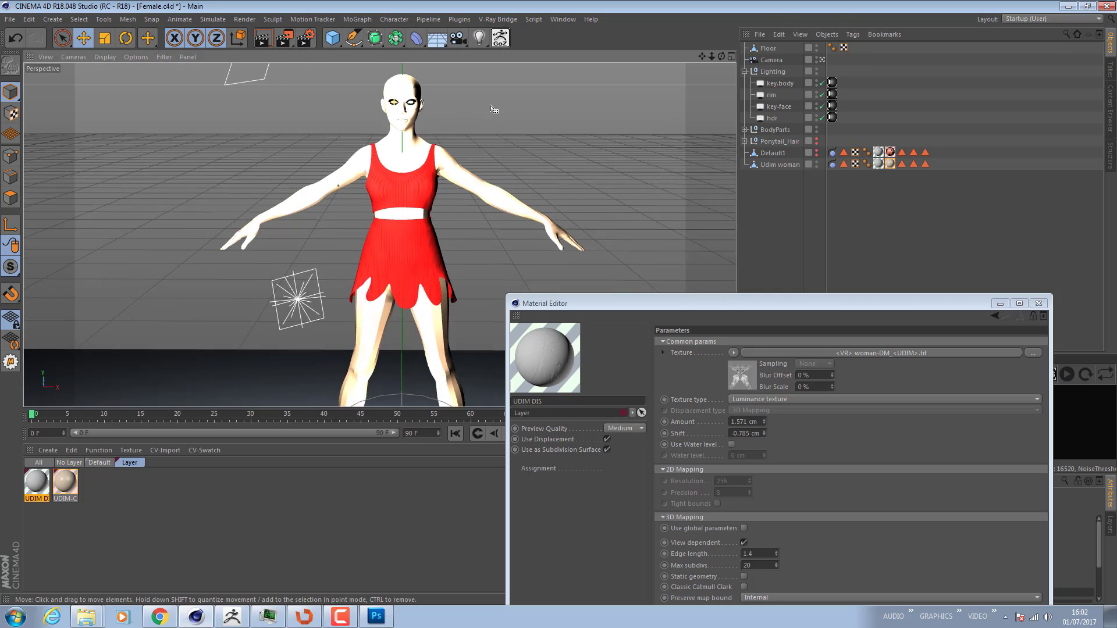
pyautogui.keyDown('alt'); pyautogui.moveTo(425, 257); pyautogui.dragTo(391, 209); pyautogui.keyUp('alt')
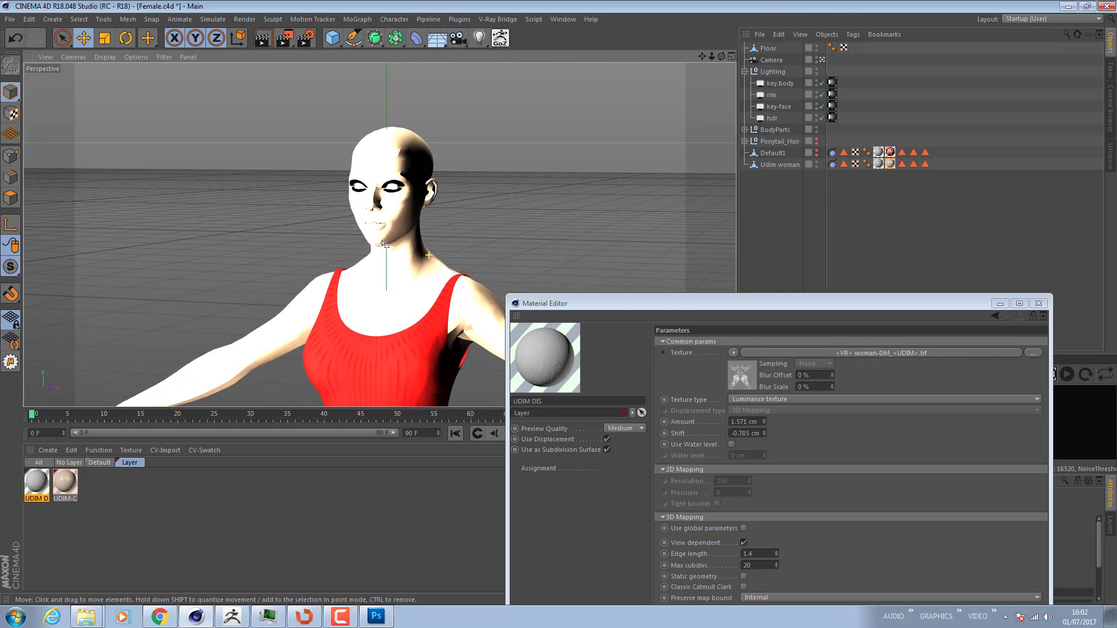
pyautogui.keyDown('alt'); pyautogui.moveTo(391, 209); pyautogui.dragTo(563, 212, button='right'); pyautogui.keyUp('alt')
pyautogui.keyDown('alt'); pyautogui.moveTo(450, 254); pyautogui.dragTo(445, 288, button='middle'); pyautogui.keyUp('alt')
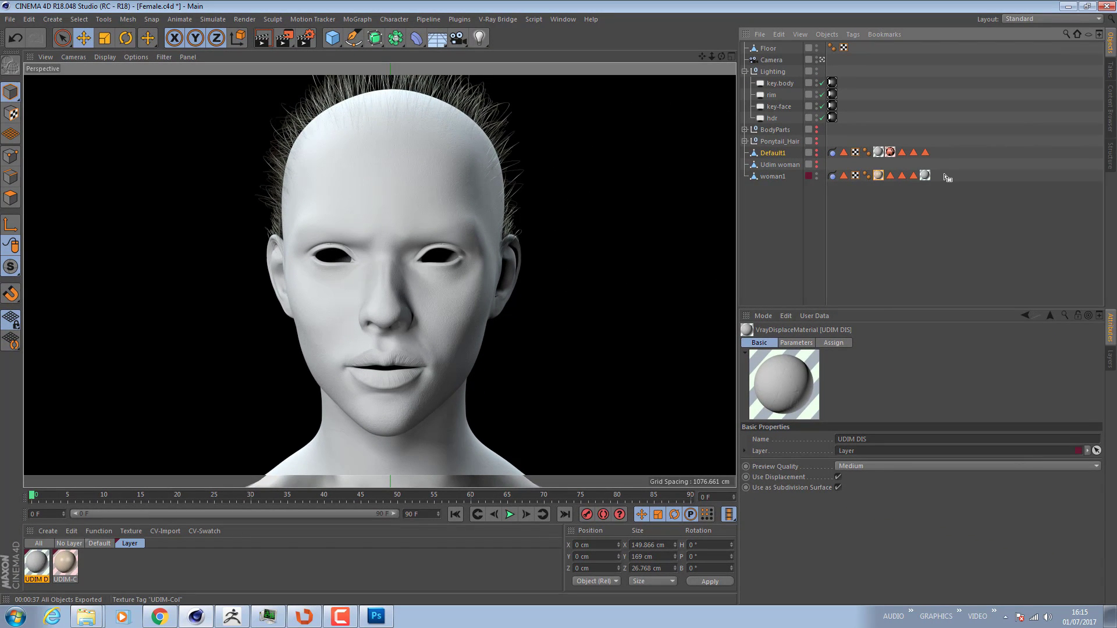
# Move the UDIM-Col texture tag to the end of woman1's tags and load a V-Ray AdvBitmap into that material's diffuse map
pyautogui.moveTo(949, 178); pyautogui.dragTo(915, 187)
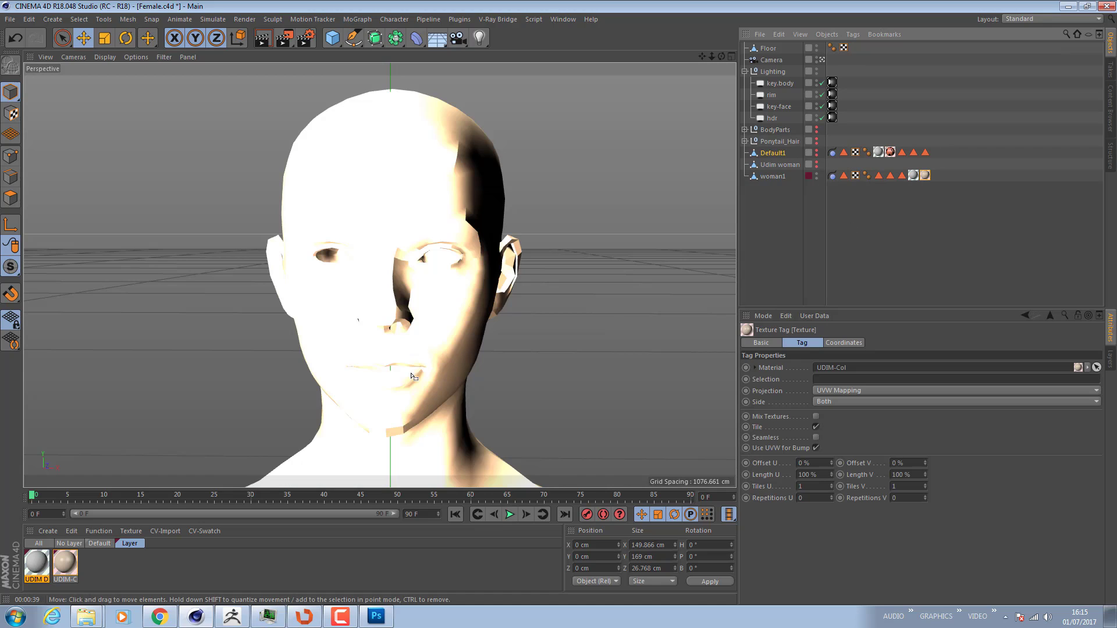
pyautogui.doubleClick(64, 568)
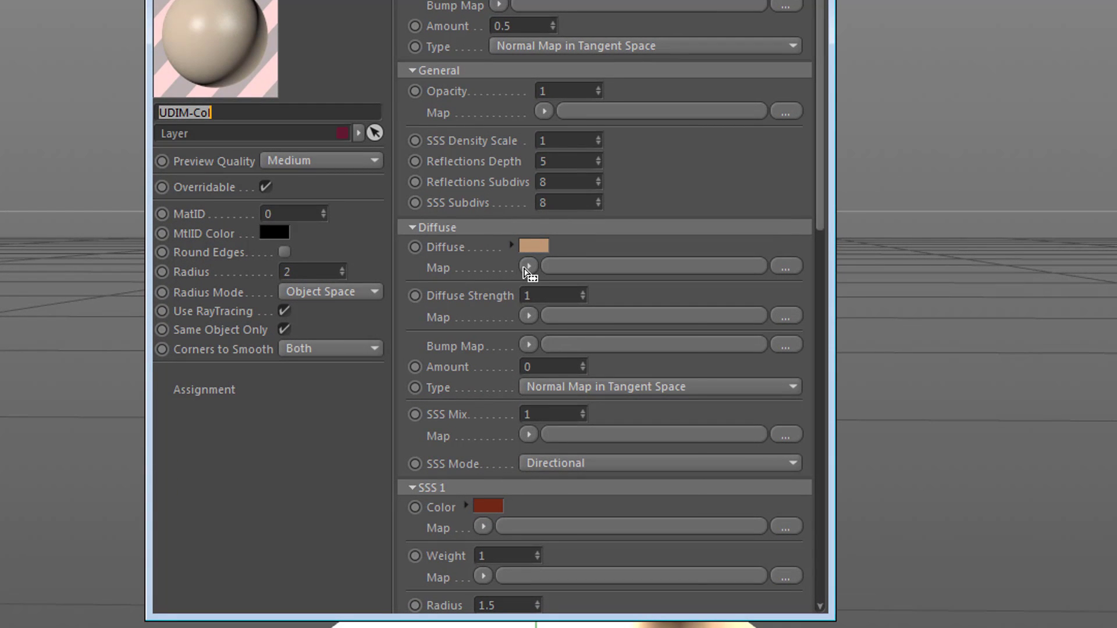
pyautogui.click(529, 266)
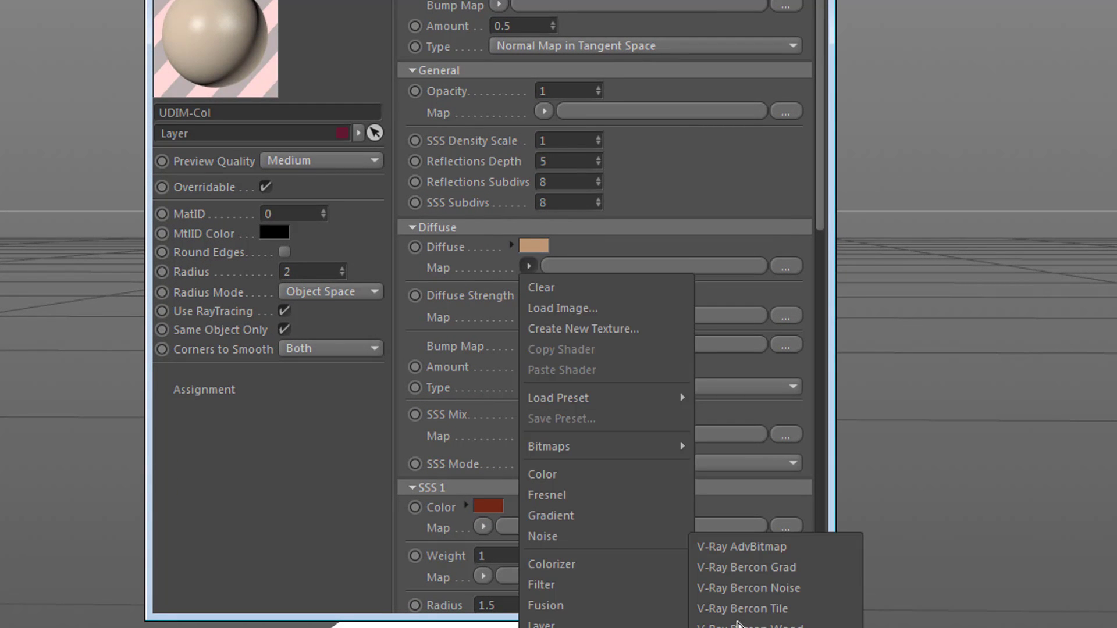
pyautogui.click(757, 547)
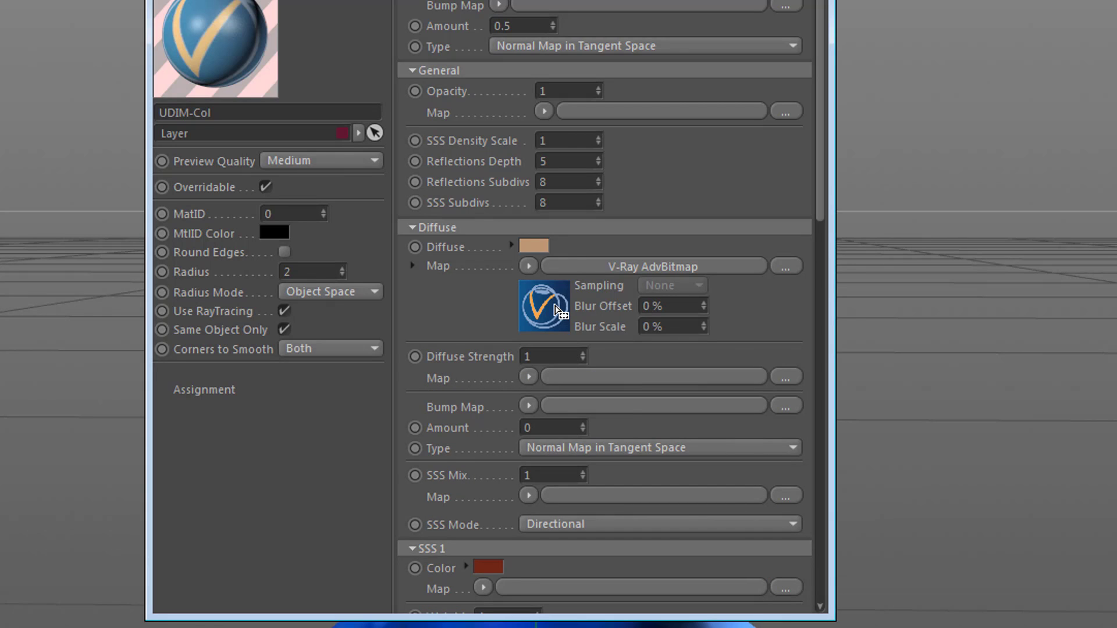
pyautogui.click(556, 308)
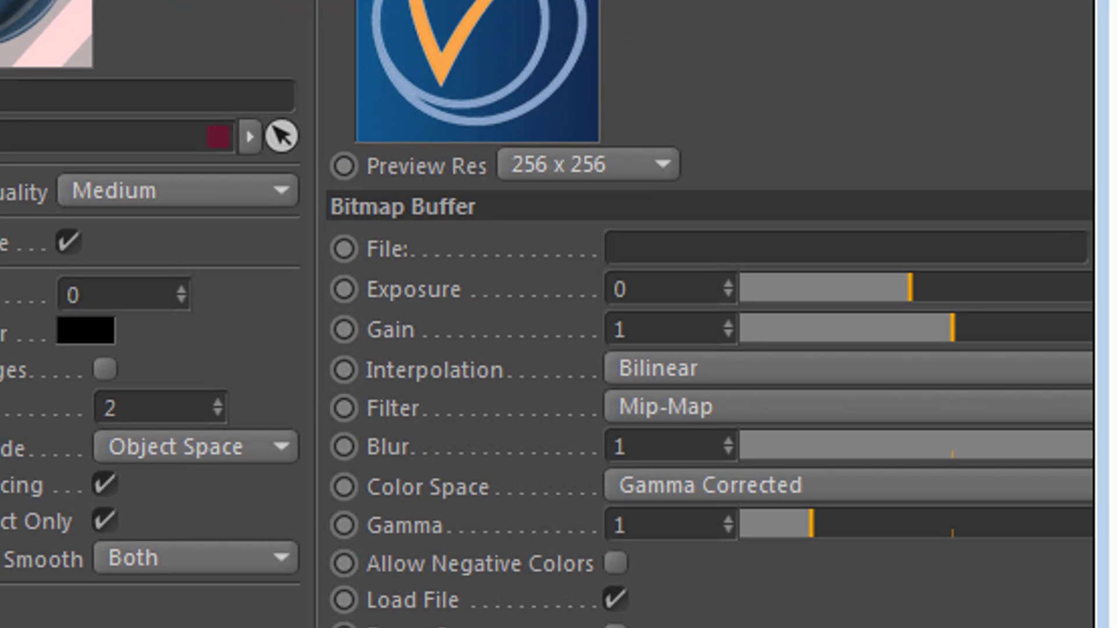
# Load woman-TM1001.tif as the diffuse bitmap file and replace the tile number so it reads woman-TM<UDIM>.tif
pyautogui.moveTo(1115, 169); pyautogui.dragTo(800, 247)
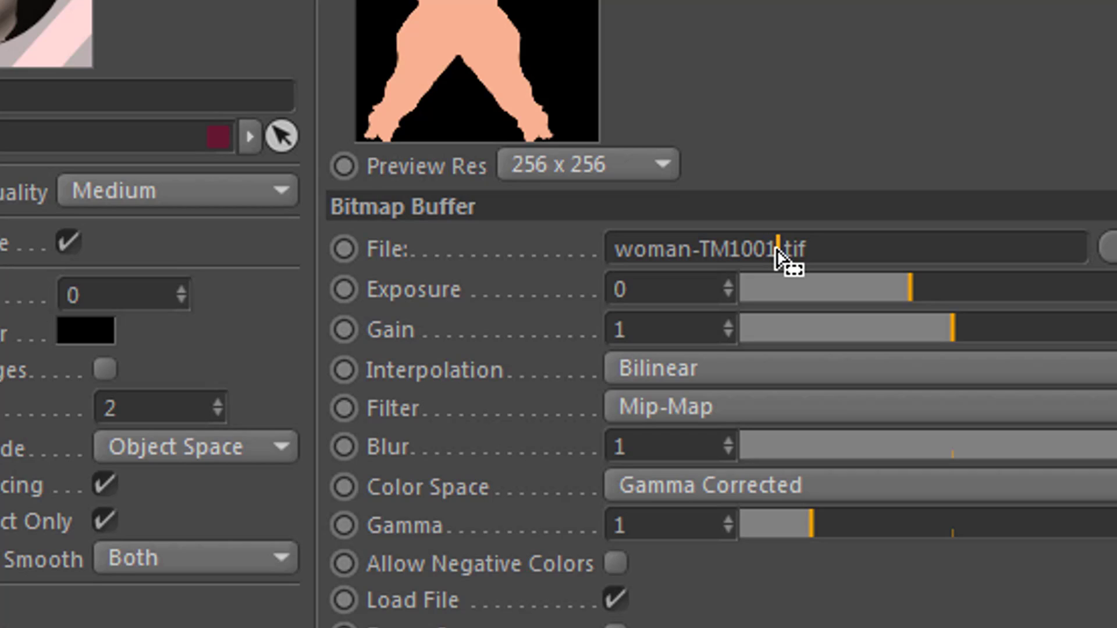
pyautogui.press('BackSpace')
pyautogui.press('BackSpace')
pyautogui.press('BackSpace')
pyautogui.press('BackSpace')
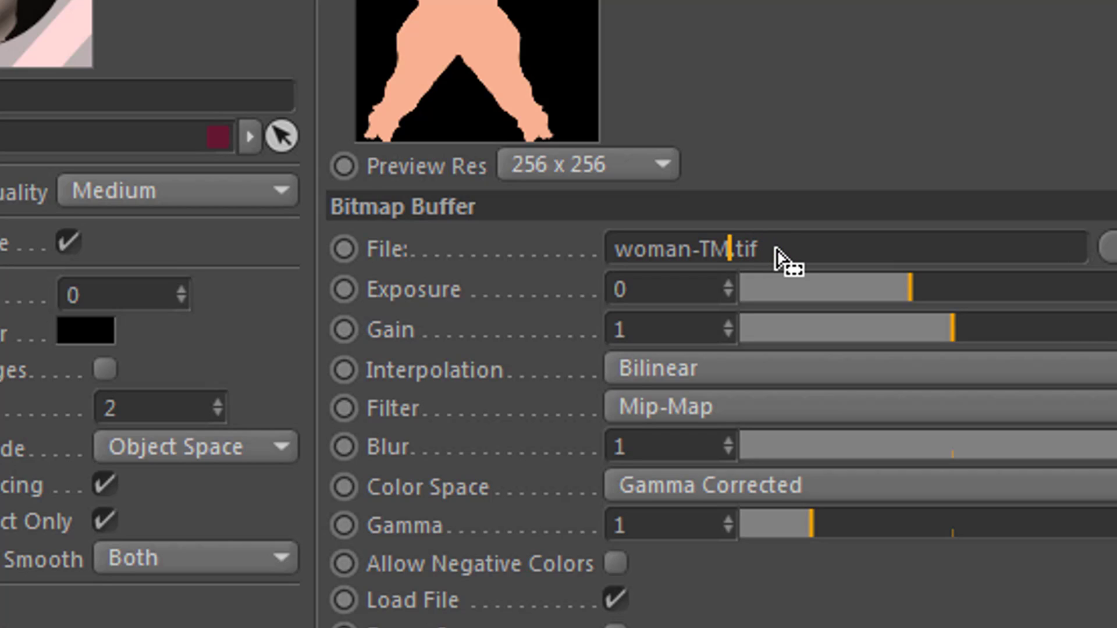
pyautogui.write('<')
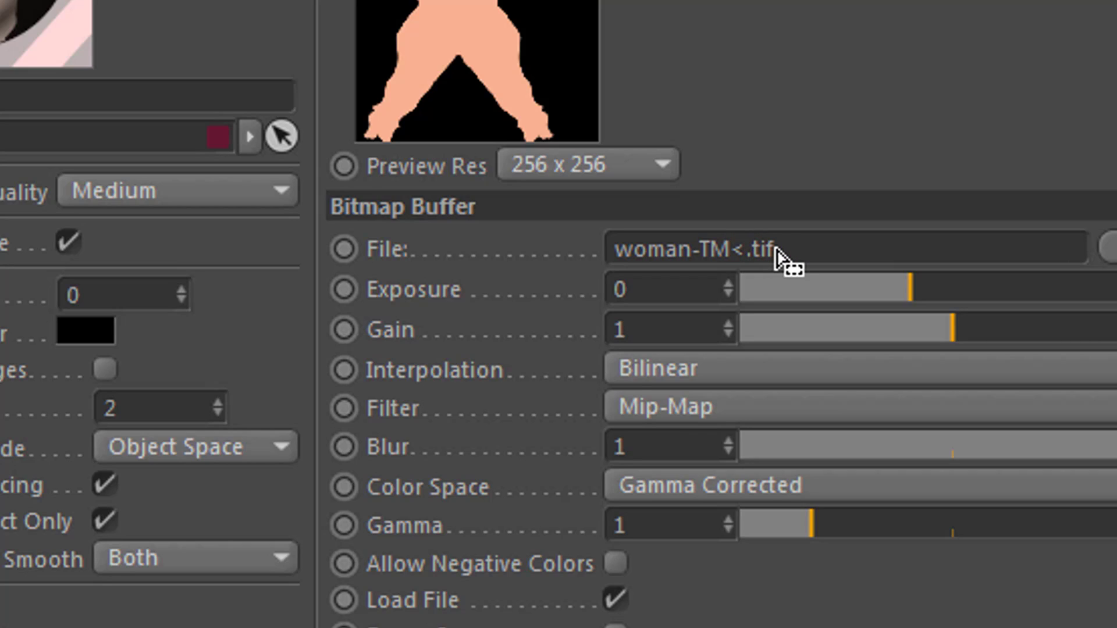
pyautogui.write('UDIM')
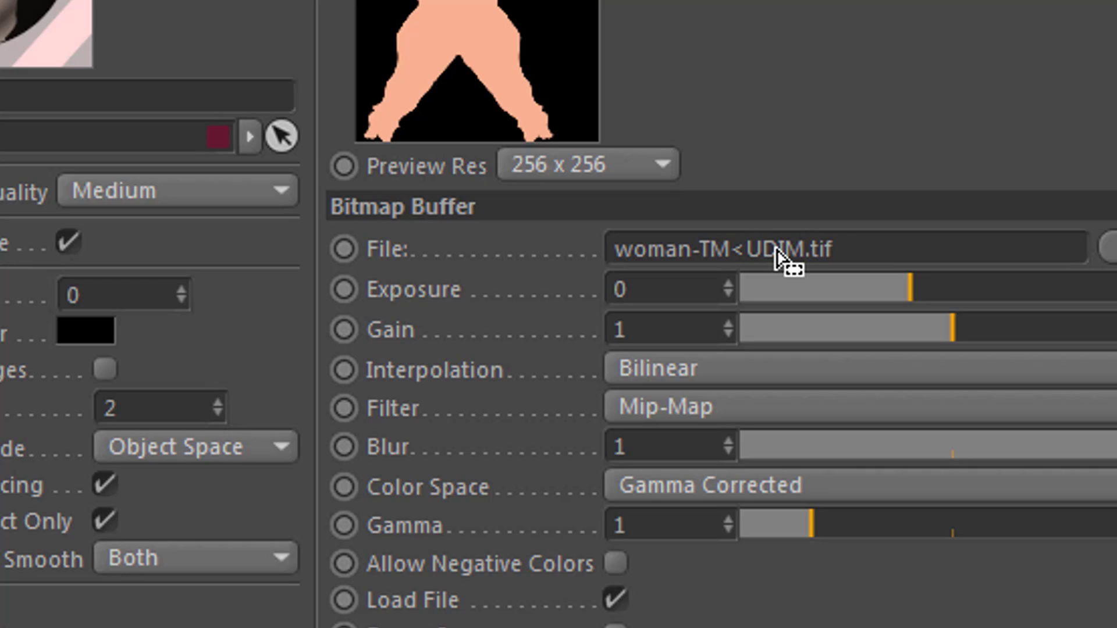
pyautogui.write('>')
# Set the diffuse bitmap's color space to sRGB and render the active view
pyautogui.click(675, 497)
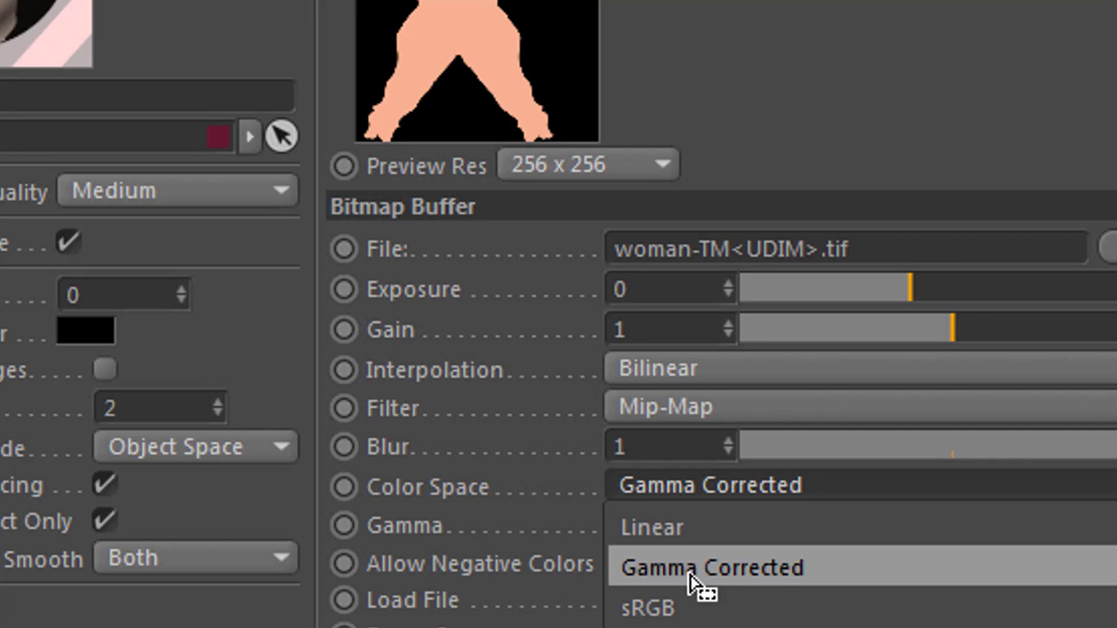
pyautogui.click(711, 616)
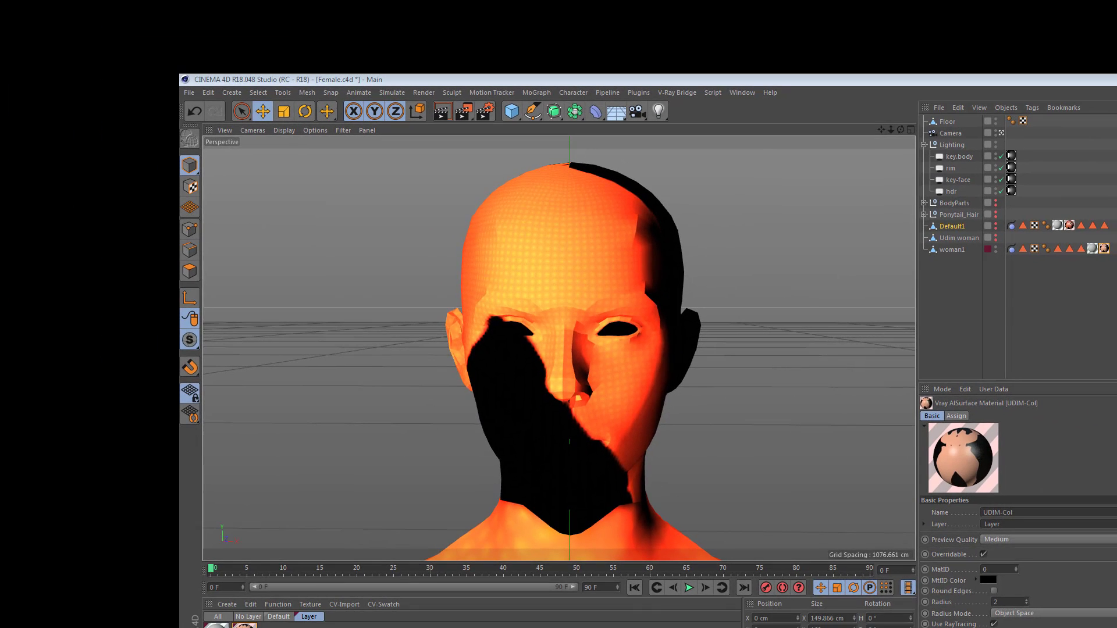
pyautogui.click(444, 111)
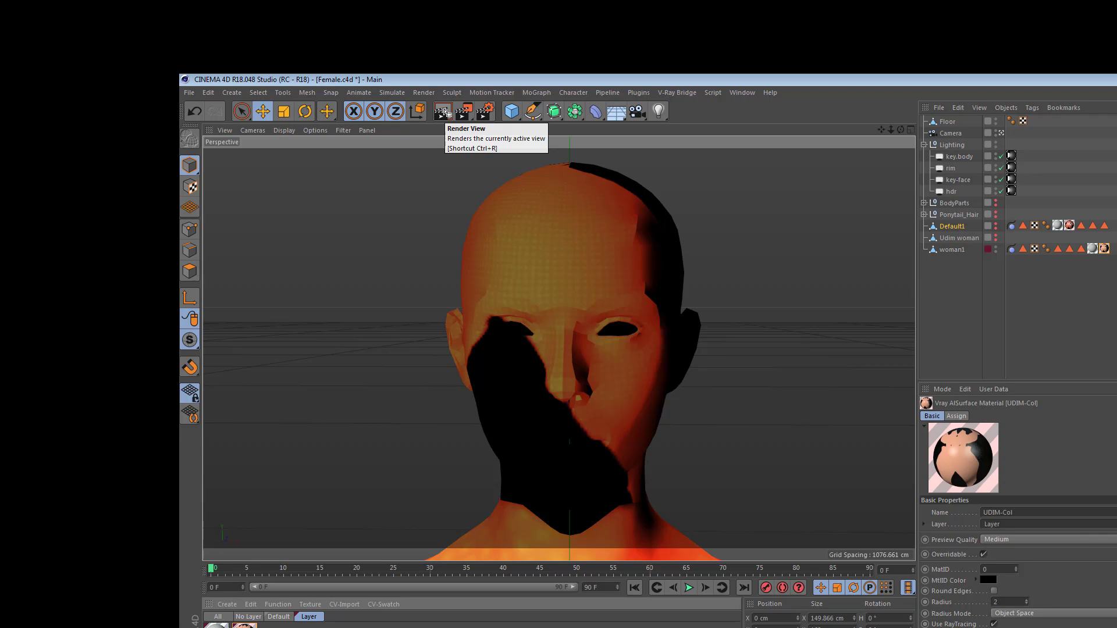
pyautogui.click(444, 111)
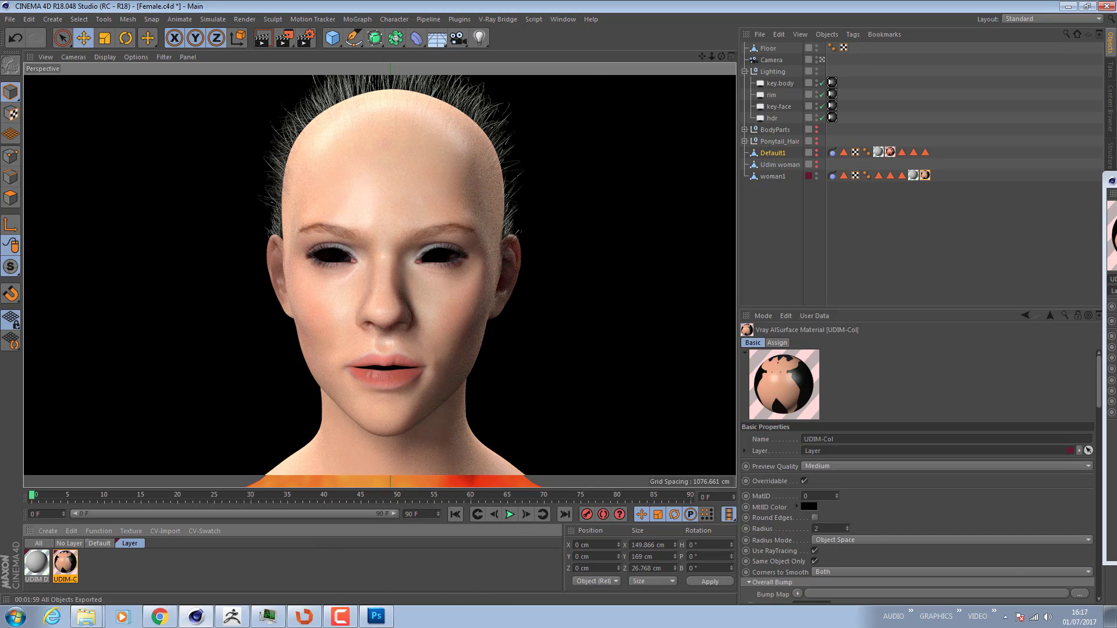
# Switch to ZBrush, review the available textures and turn off the polyframe display on the woman model
pyautogui.click(234, 615)
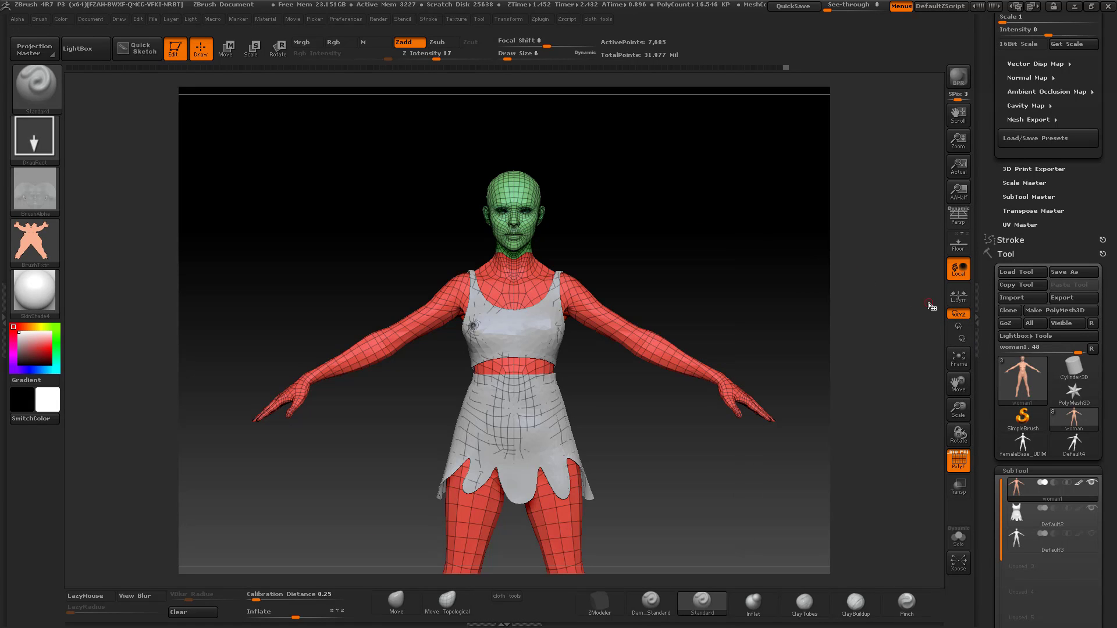
pyautogui.click(456, 19)
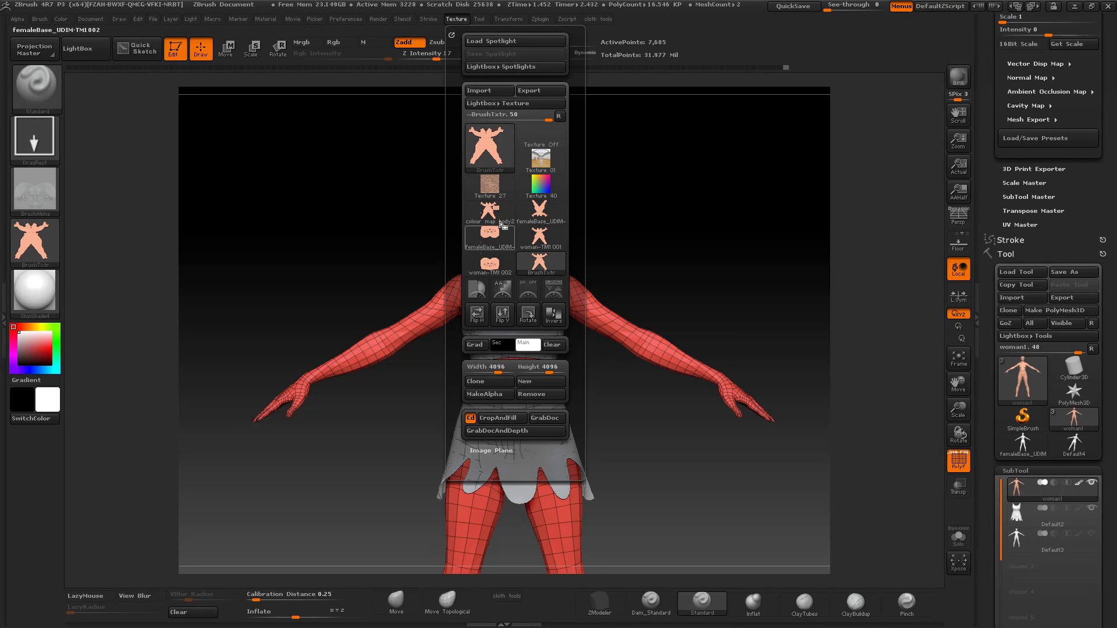
pyautogui.moveTo(496, 214)
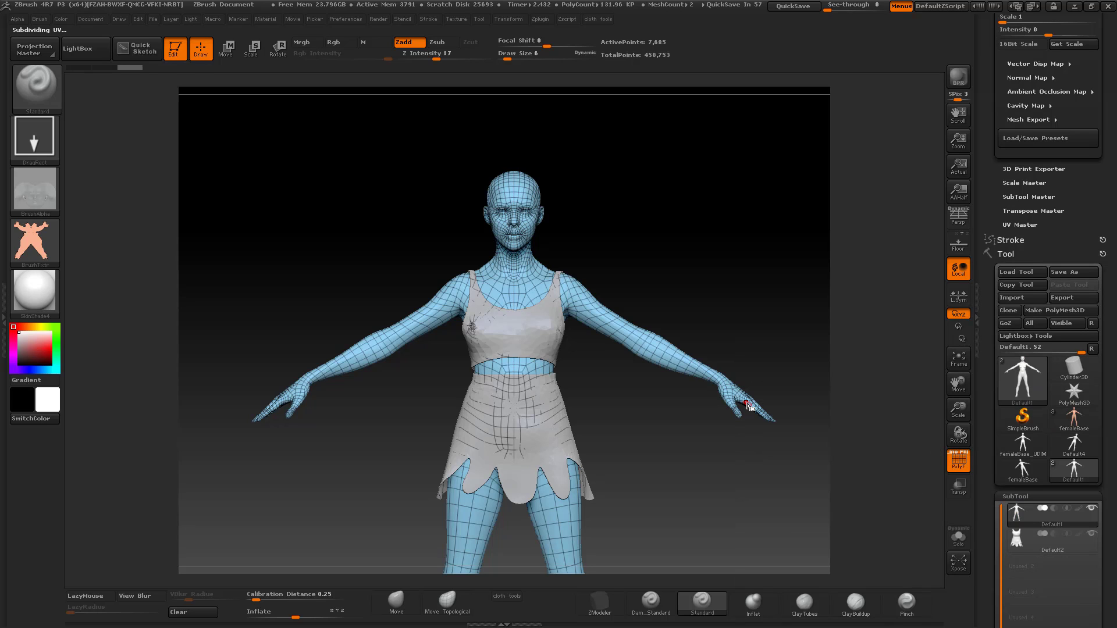
pyautogui.scroll(-4, 1102, 515)
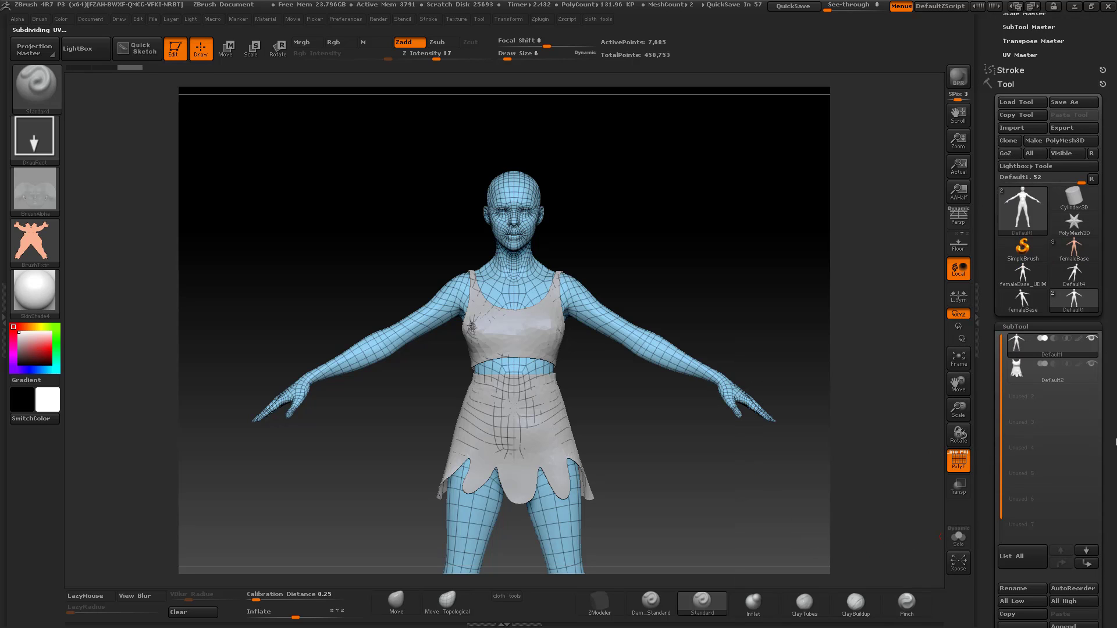
pyautogui.click(958, 460)
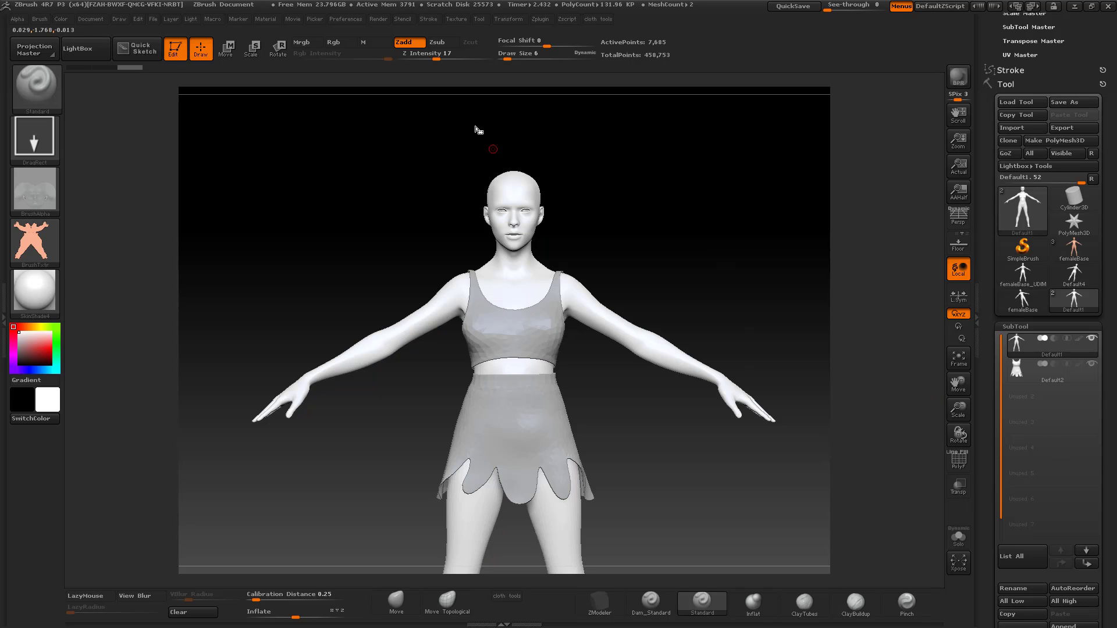
# Select colour map body2 as the current texture
pyautogui.click(456, 19)
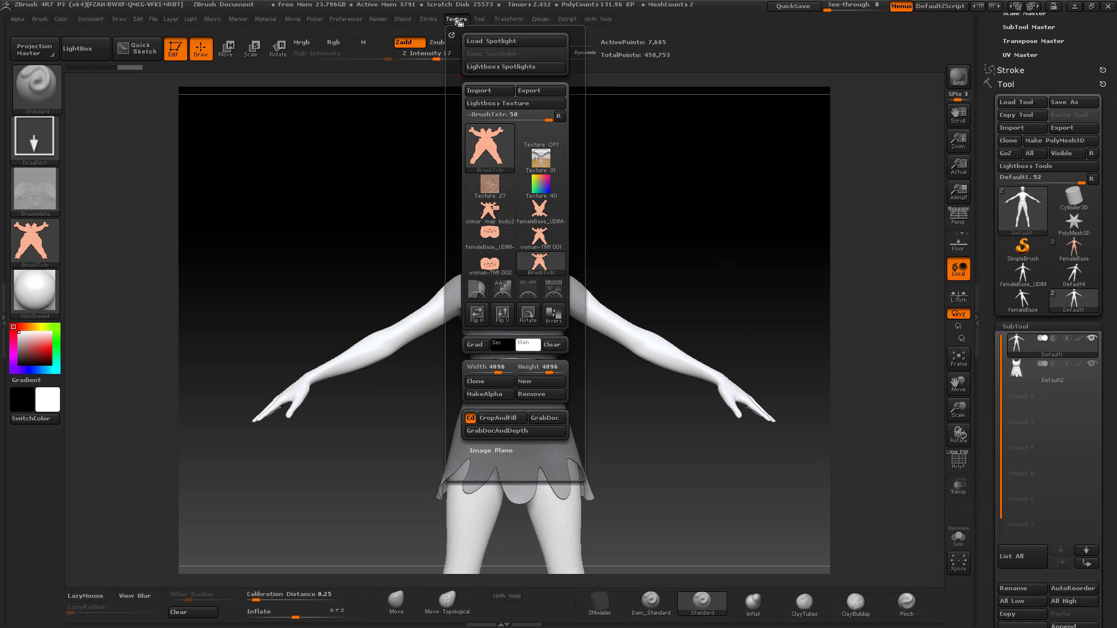
pyautogui.click(493, 213)
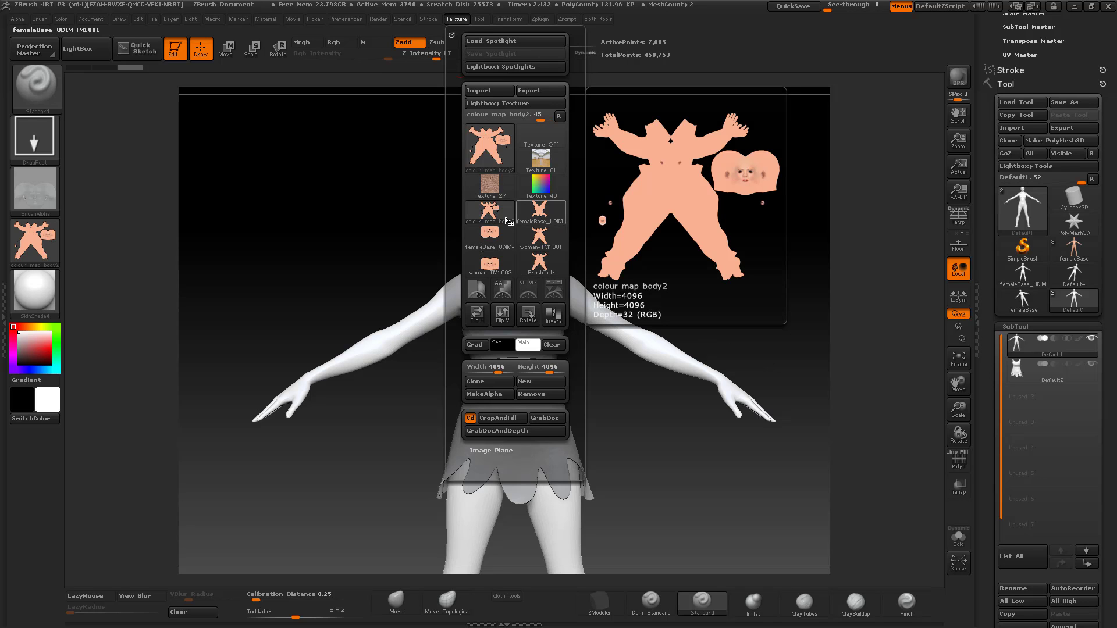
pyautogui.click(495, 216)
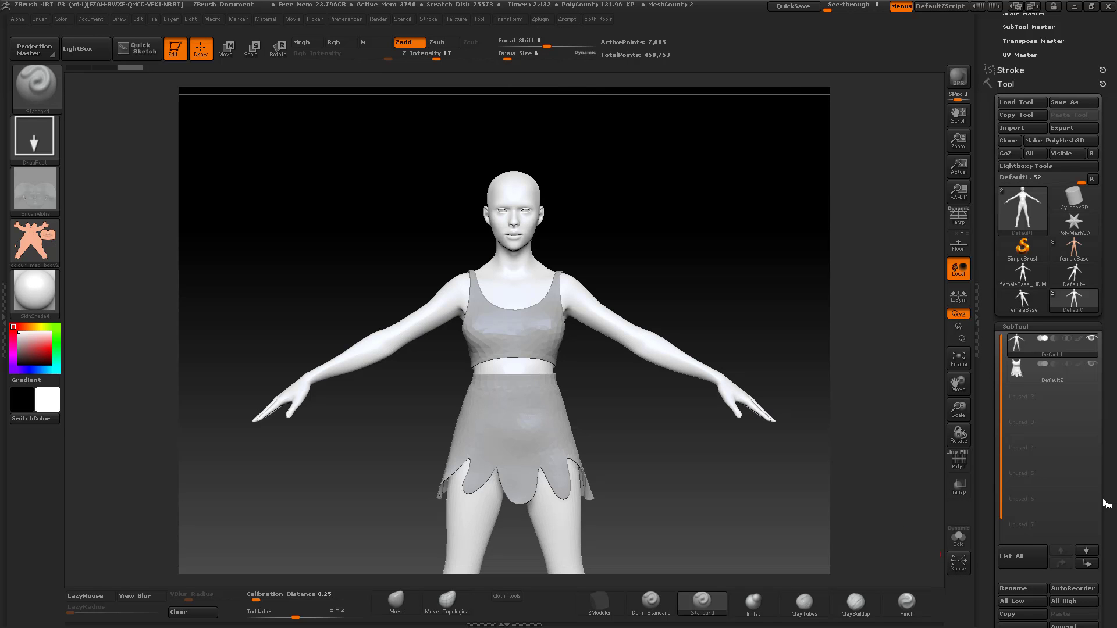
# Collapse the woman subtool's UV map settings and assign colour map body2 as its texture map
pyautogui.scroll(-5, 1099, 393)
pyautogui.scroll(-8, 1098, 393)
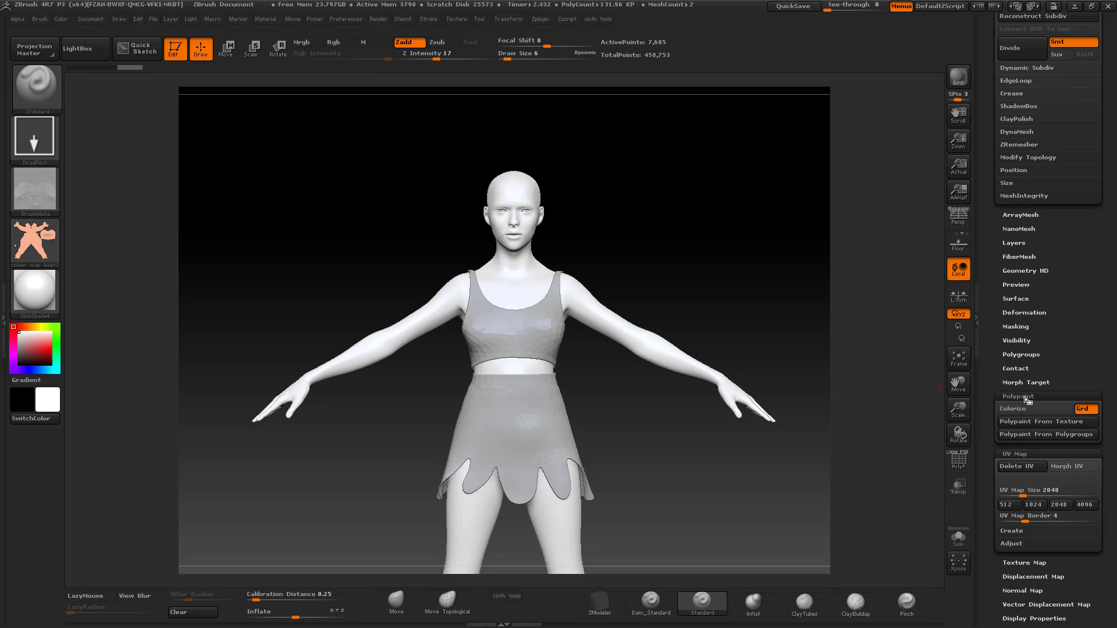
pyautogui.click(1021, 454)
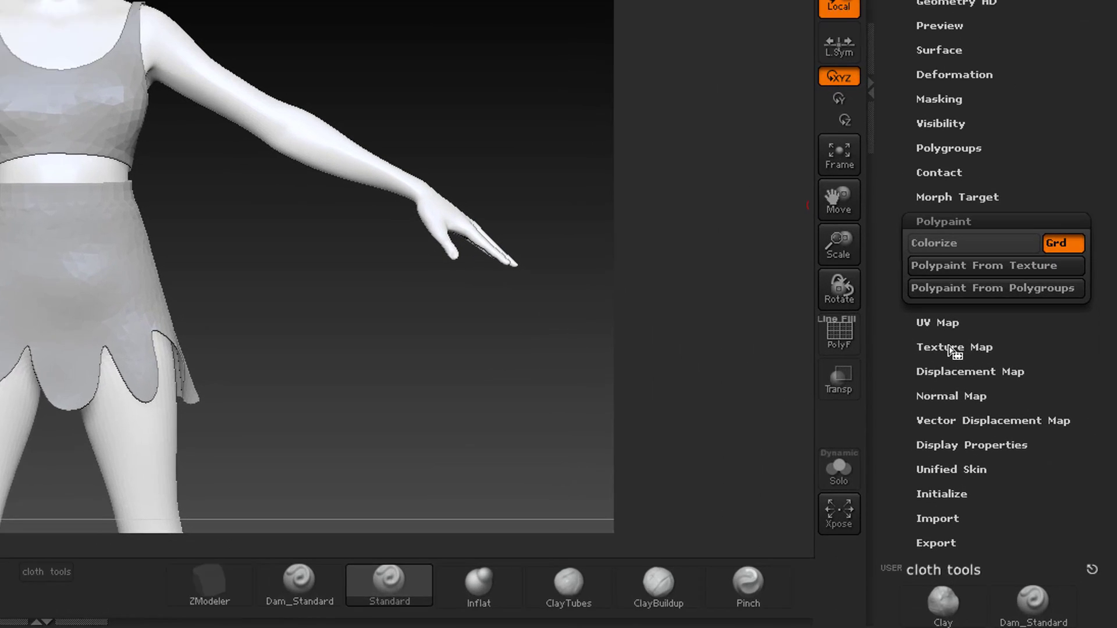
pyautogui.click(1040, 469)
pyautogui.click(960, 372)
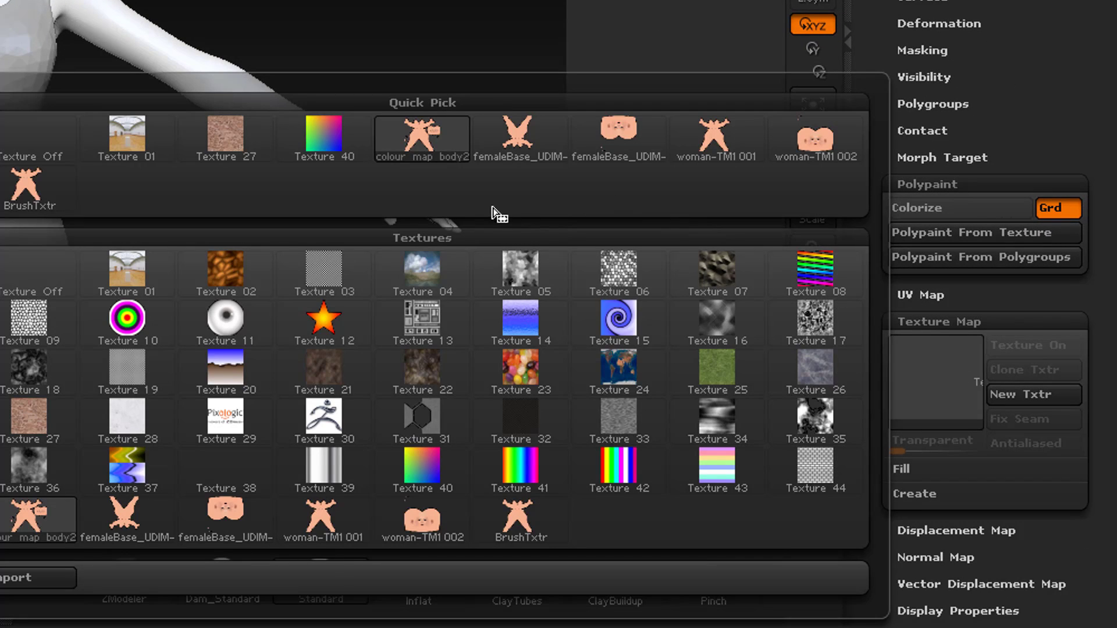
pyautogui.click(434, 137)
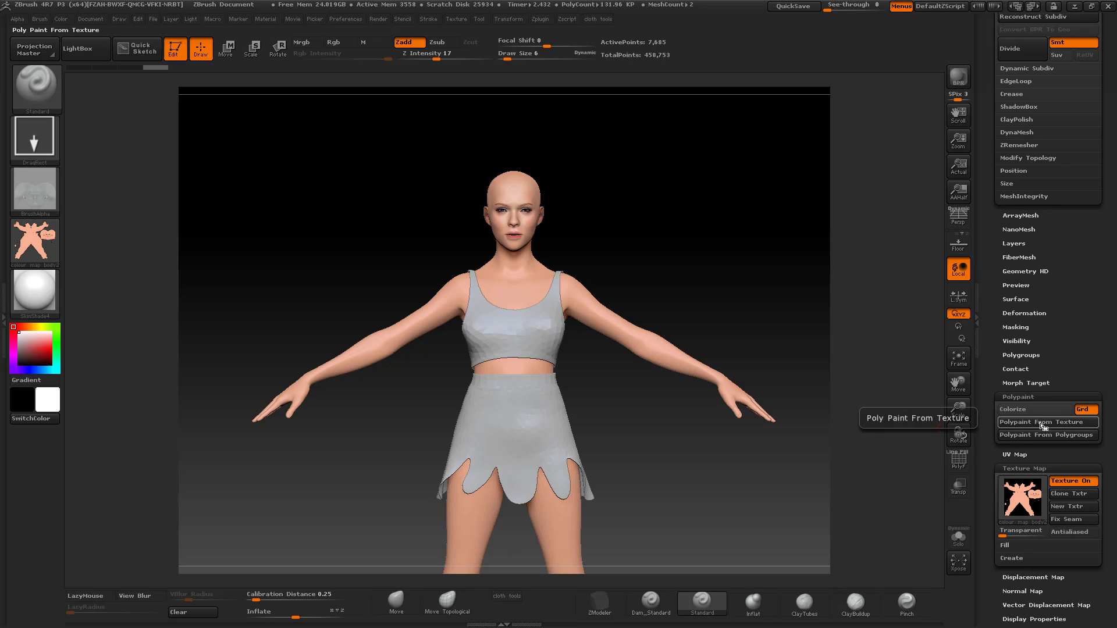
# Toggle the texture on the woman model off and on to preview it, and enable the brush's Rgb channel
pyautogui.click(1070, 481)
pyautogui.click(1071, 482)
pyautogui.click(1052, 423)
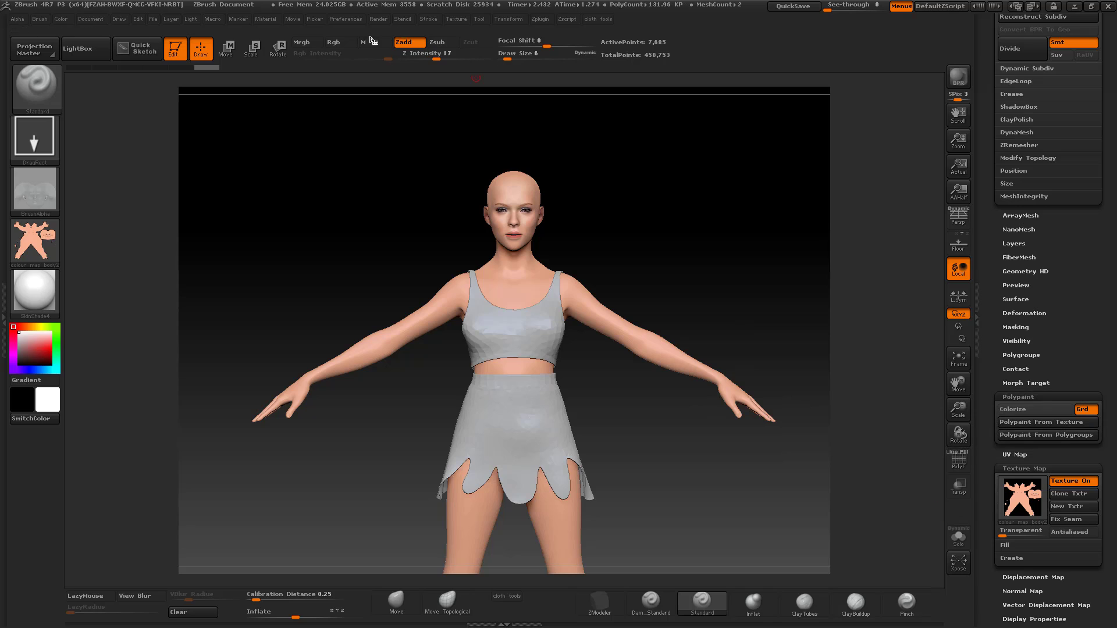
pyautogui.click(341, 43)
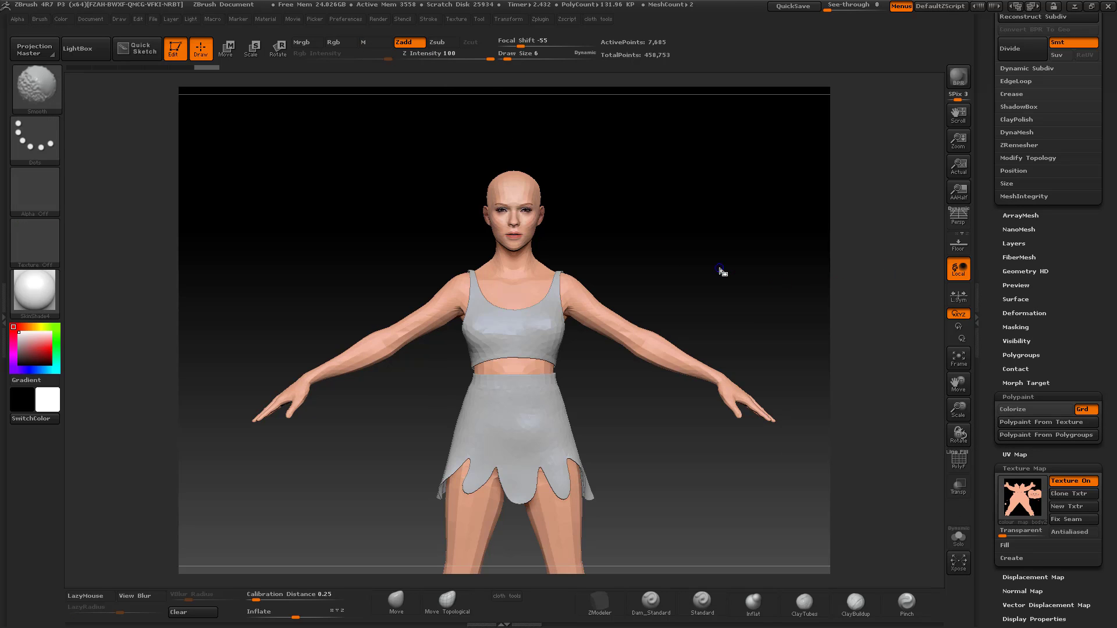
# Subdivide the woman's body mesh five times
pyautogui.press('shift')
pyautogui.click(1086, 386)
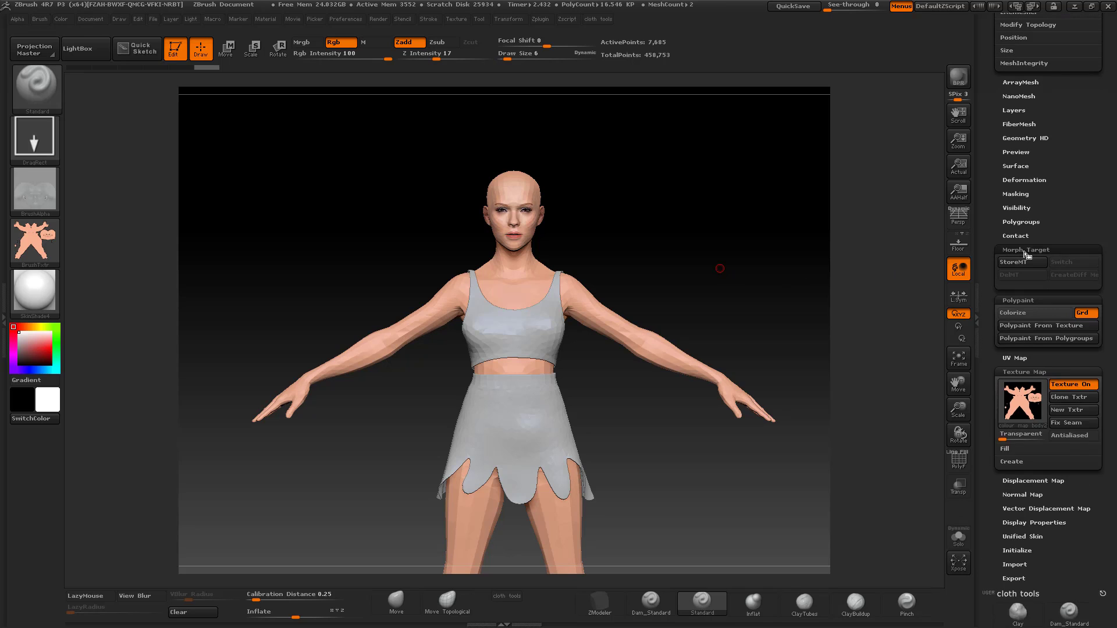
pyautogui.click(1022, 263)
pyautogui.click(1017, 251)
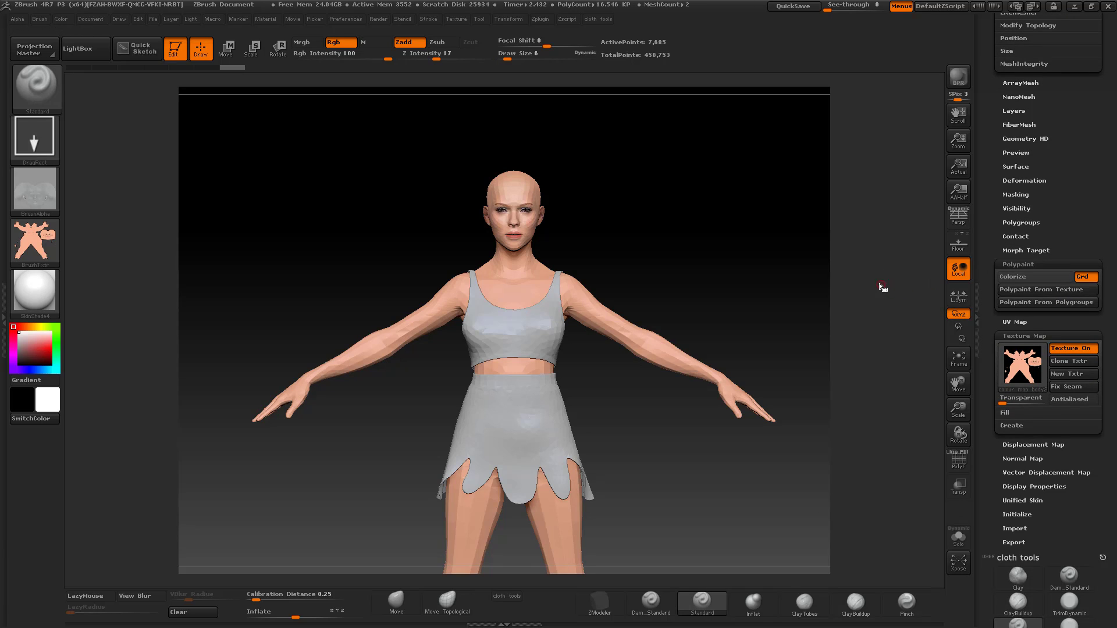
pyautogui.hotkey('ctrl', 'd')
pyautogui.hotkey('ctrl', 'd')
pyautogui.hotkey('ctrl', 'd')
pyautogui.hotkey('ctrl', 'd')
pyautogui.hotkey('ctrl', 'd')
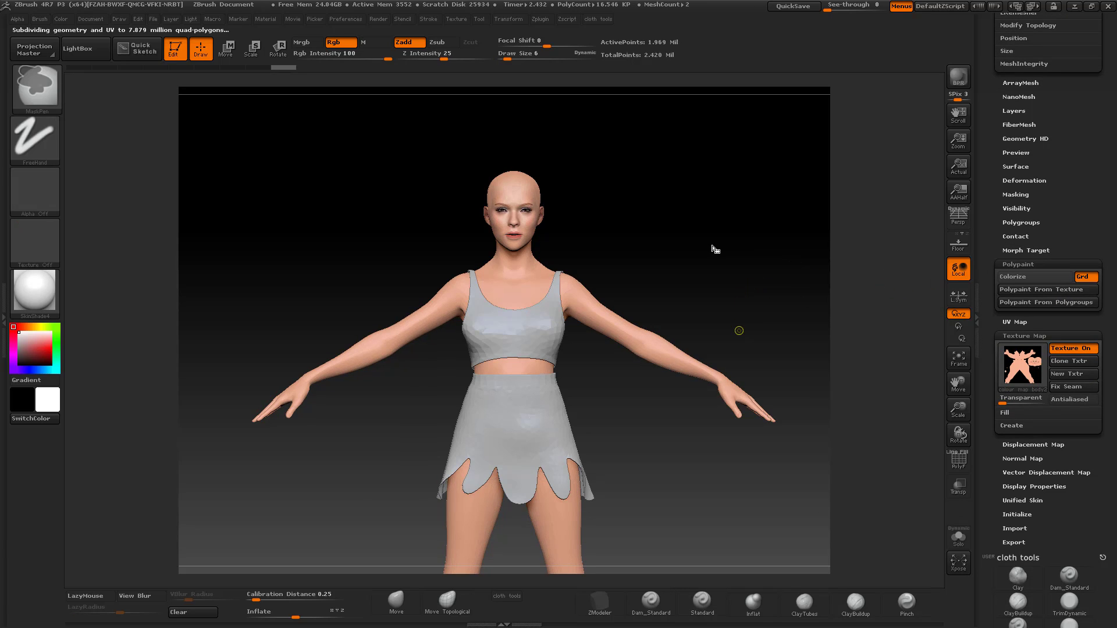
# Convert the body's texture to polypaint and set its texture map to Texture Off
pyautogui.click(1045, 290)
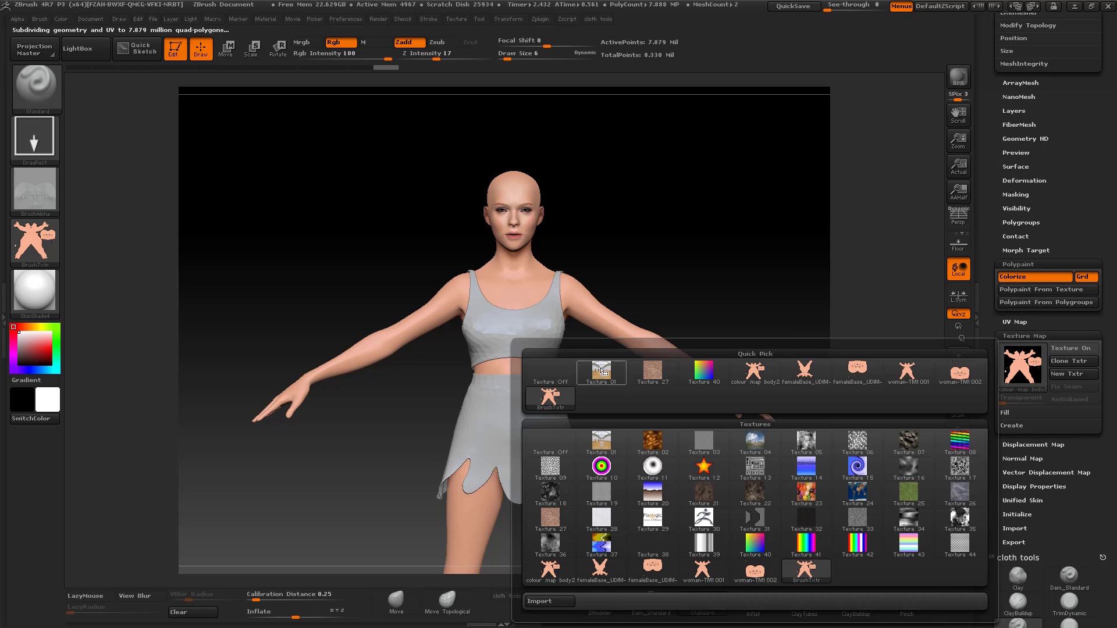
pyautogui.click(547, 371)
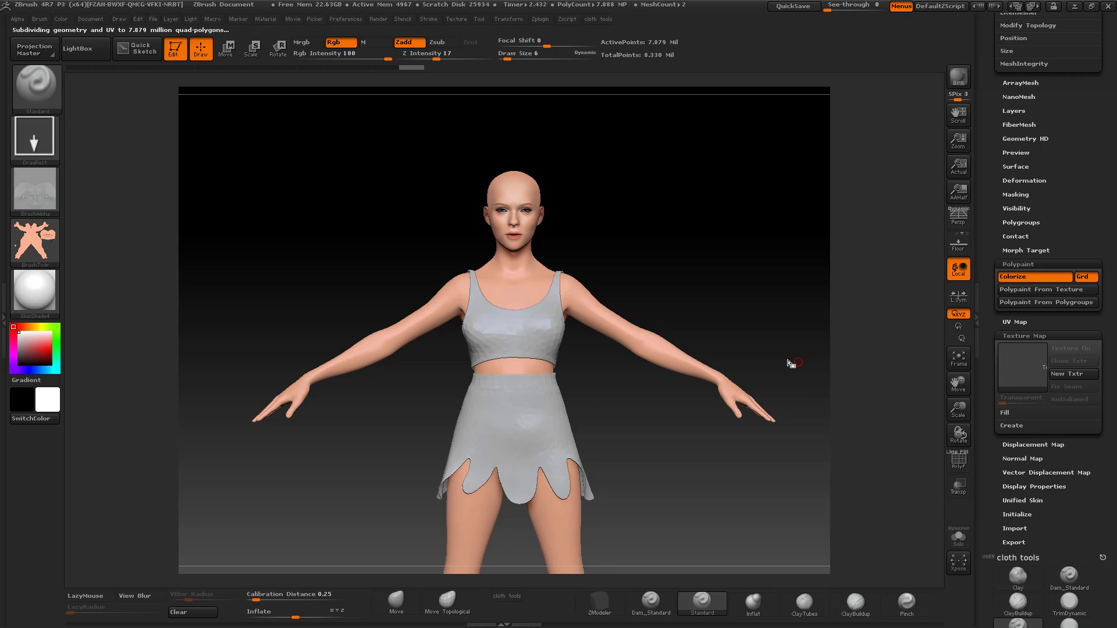
# Lower the woman's body mesh to subdivision level 1 and open the mesh import
pyautogui.press('shift')
pyautogui.hotkey('shift', 'd')
pyautogui.hotkey('shift', 'd')
pyautogui.hotkey('shift', 'd')
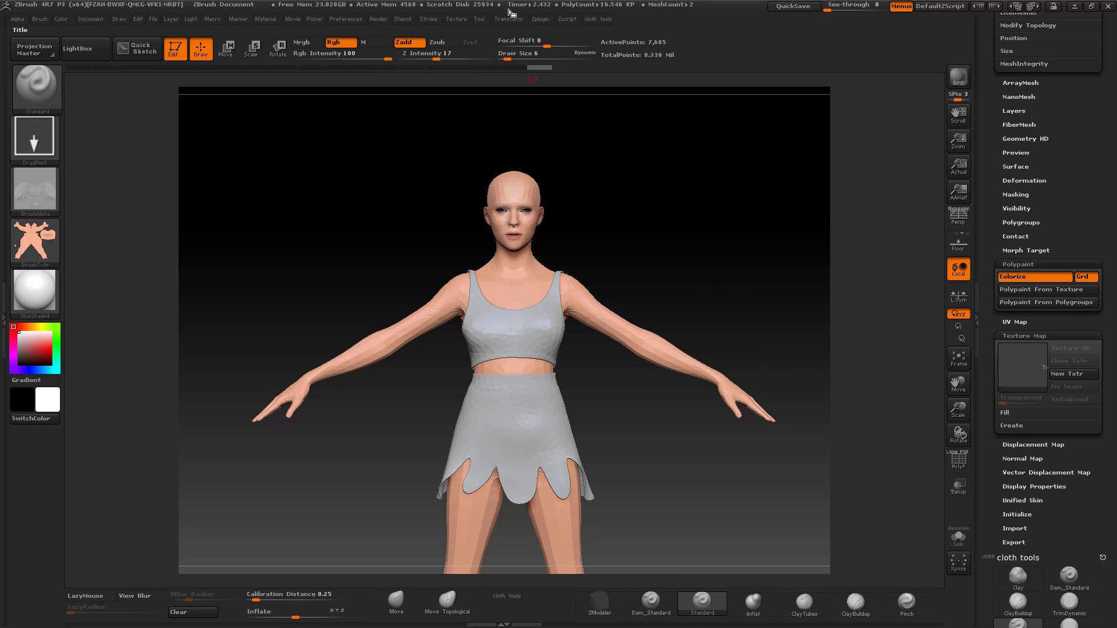
pyautogui.click(480, 18)
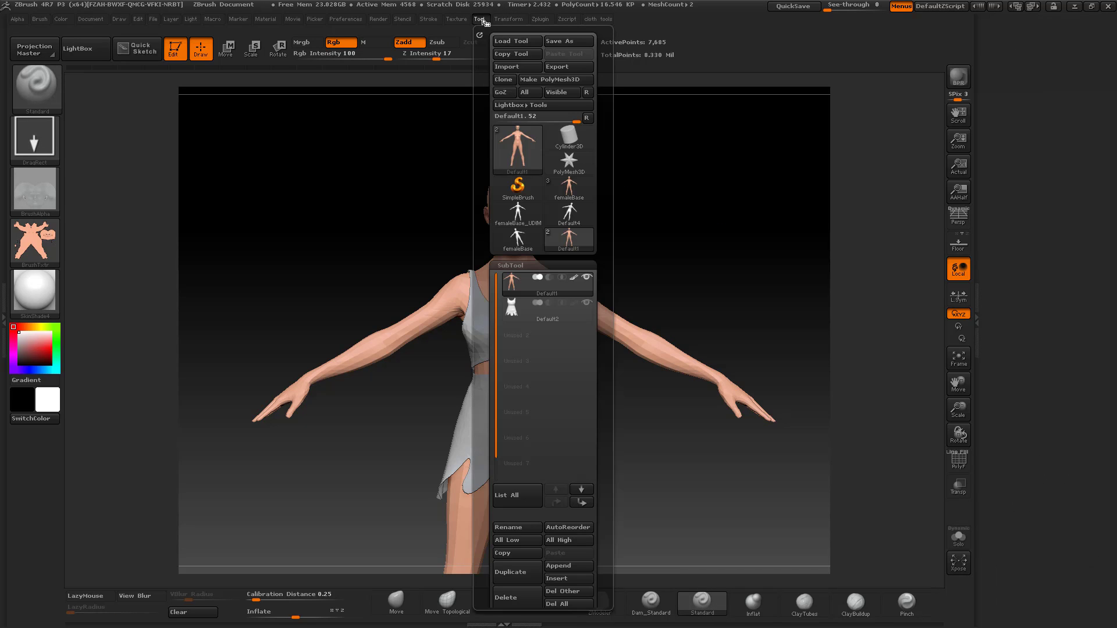
pyautogui.click(510, 68)
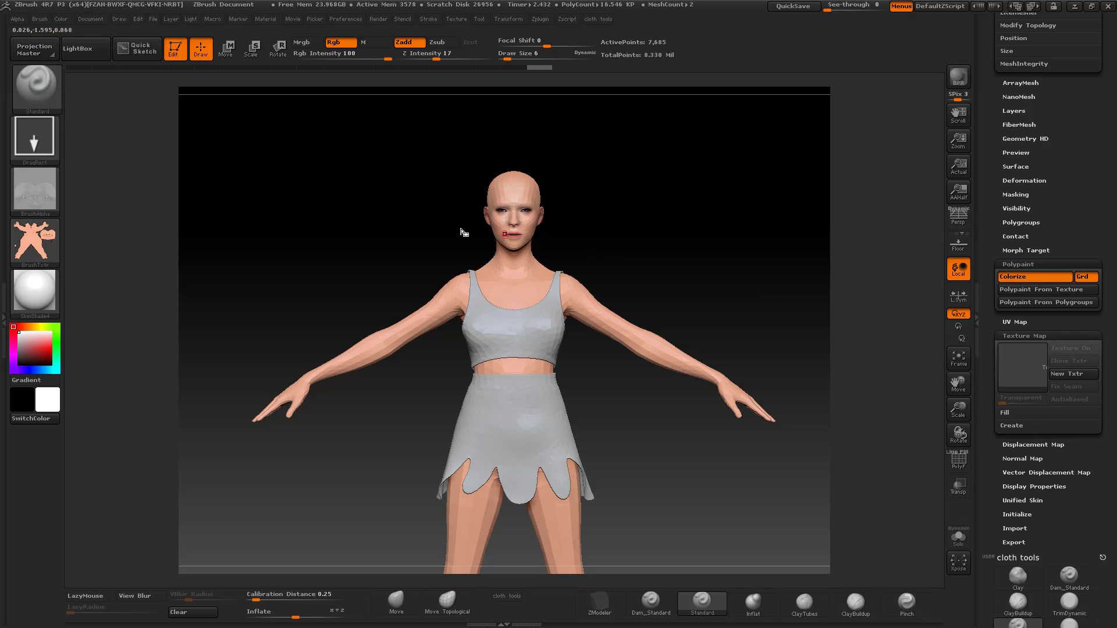
# Assign the body displacement alpha as the woman's displacement map and try to turn its display on
pyautogui.moveTo(48, 196)
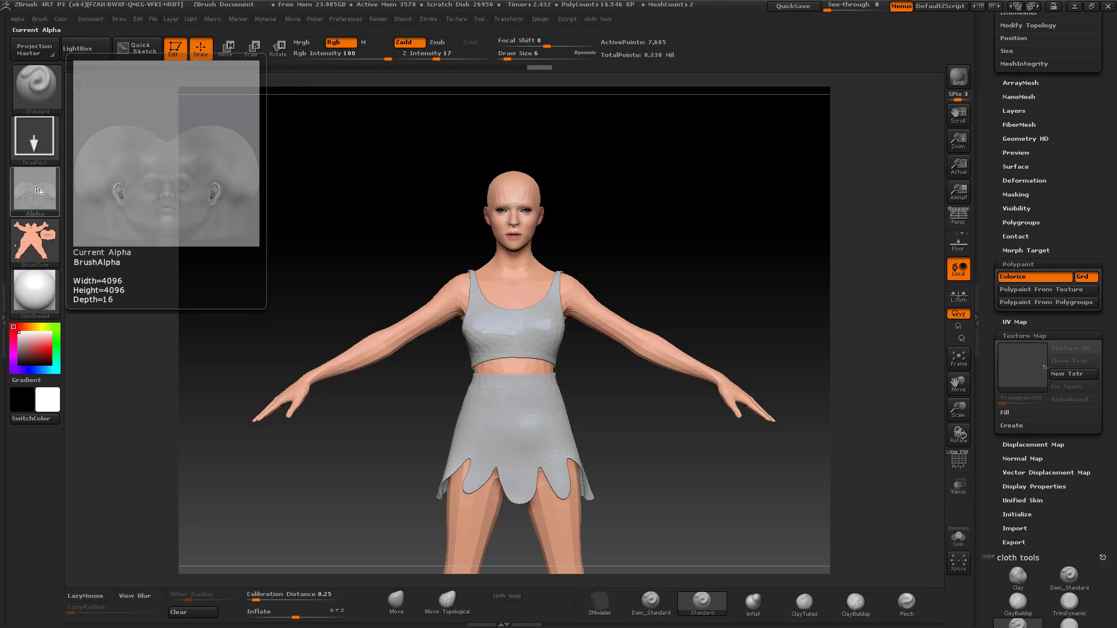
pyautogui.moveTo(1059, 464); pyautogui.dragTo(1109, 348)
pyautogui.click(1042, 403)
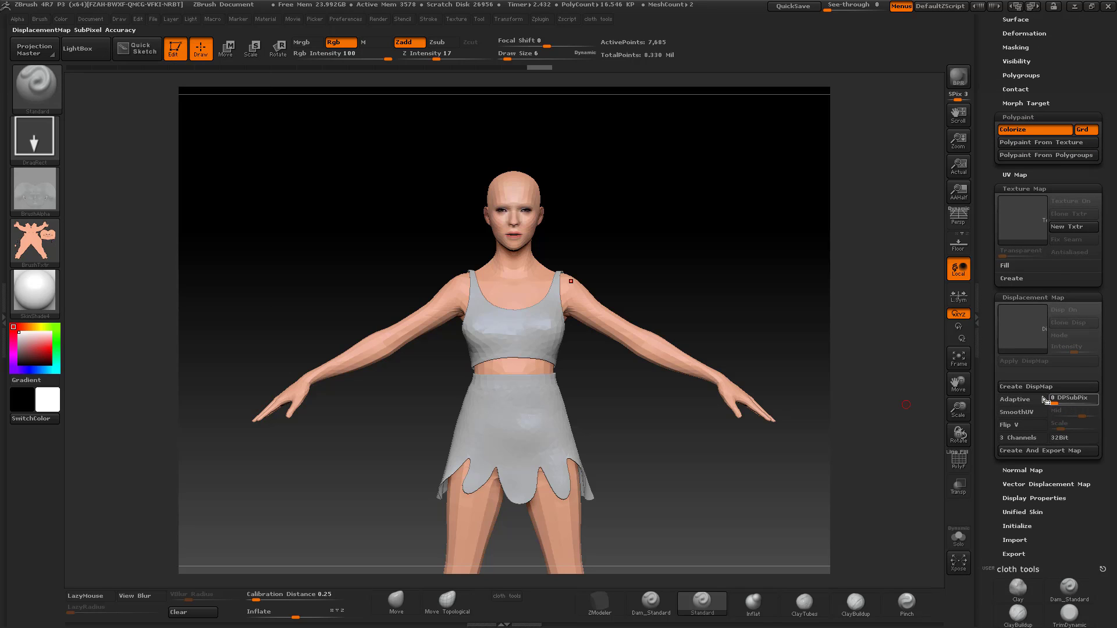
pyautogui.click(1023, 344)
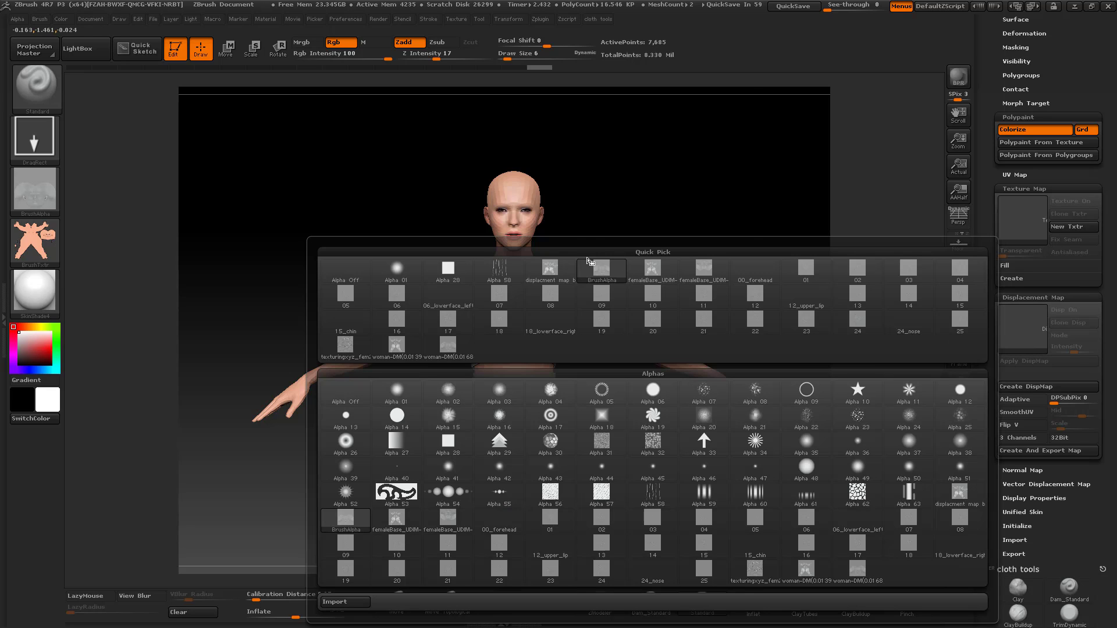
pyautogui.click(556, 270)
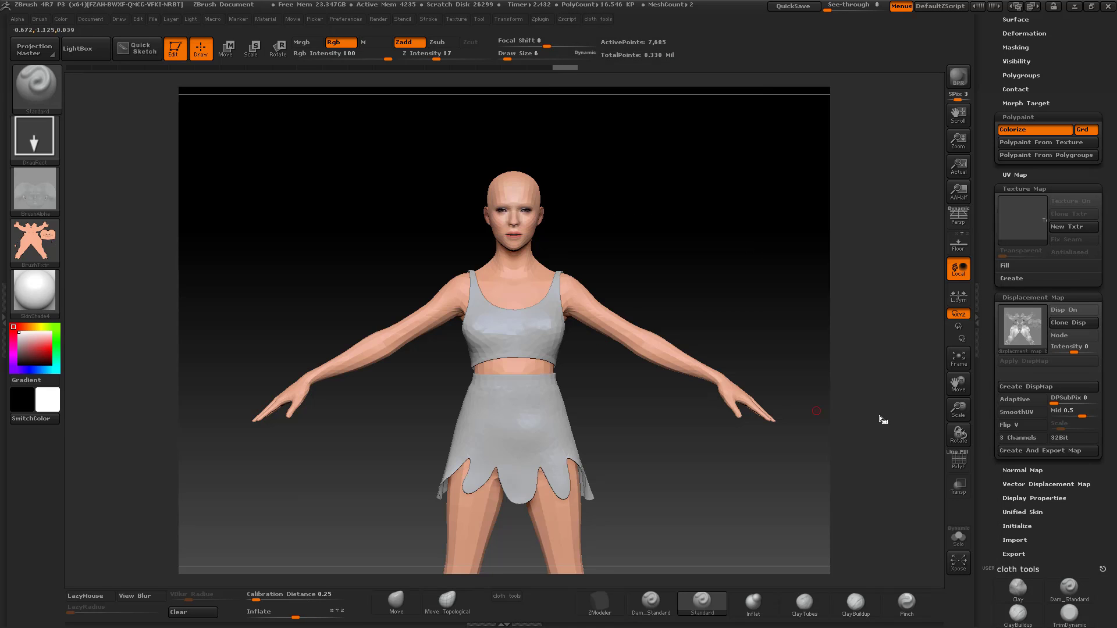
pyautogui.click(1065, 310)
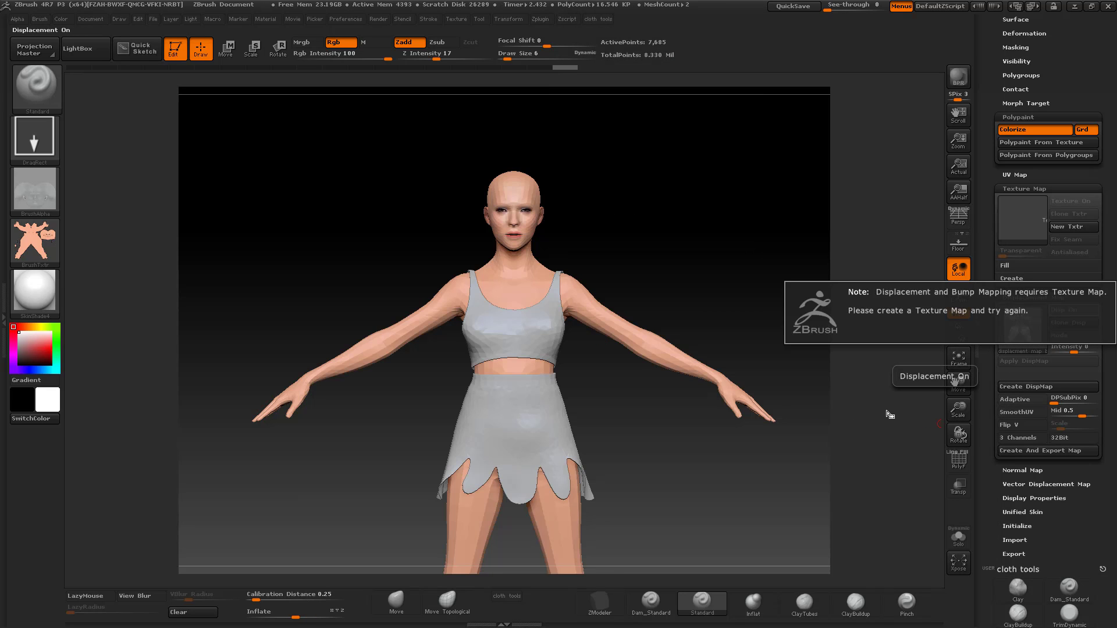
# Assign colour map body2 as the woman's texture map and turn on the displacement display and its Mode option
pyautogui.click(1023, 218)
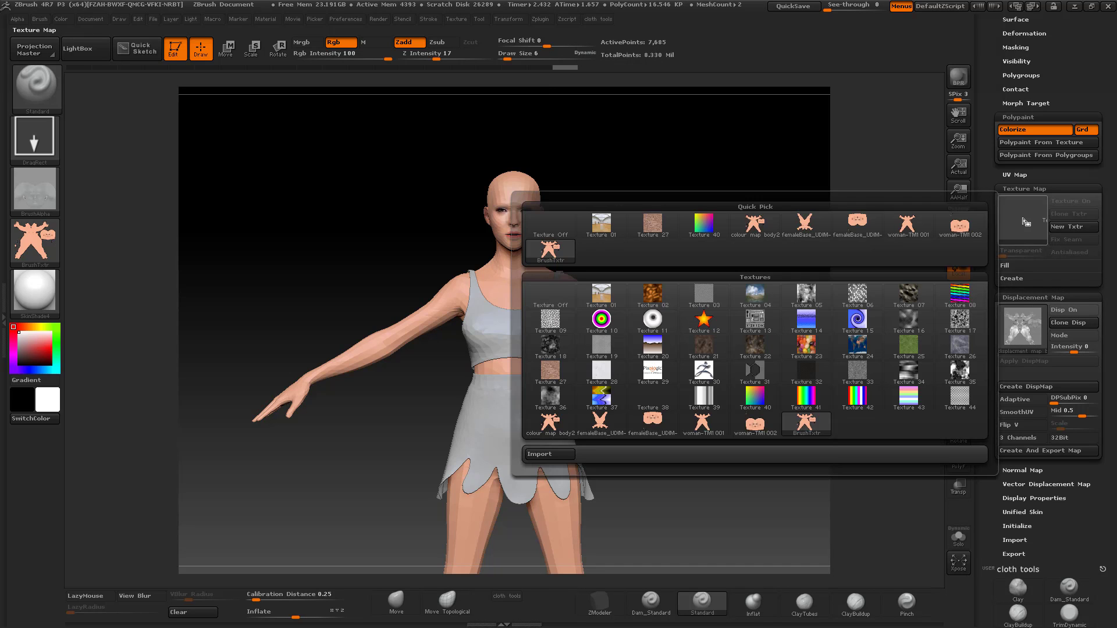
pyautogui.click(767, 224)
pyautogui.click(1074, 336)
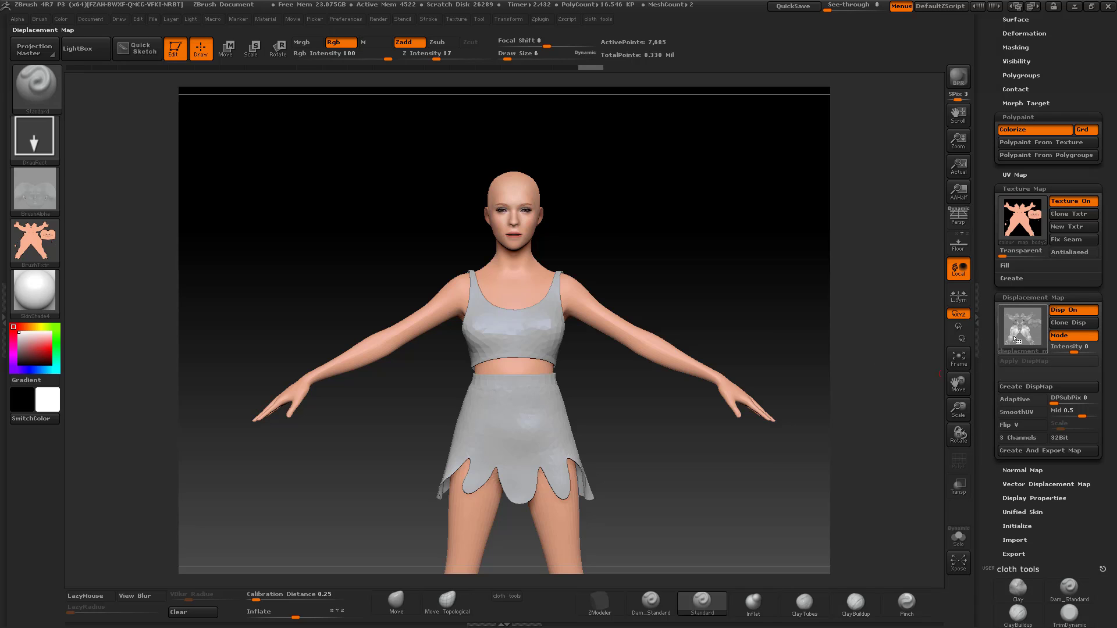
pyautogui.moveTo(1024, 327)
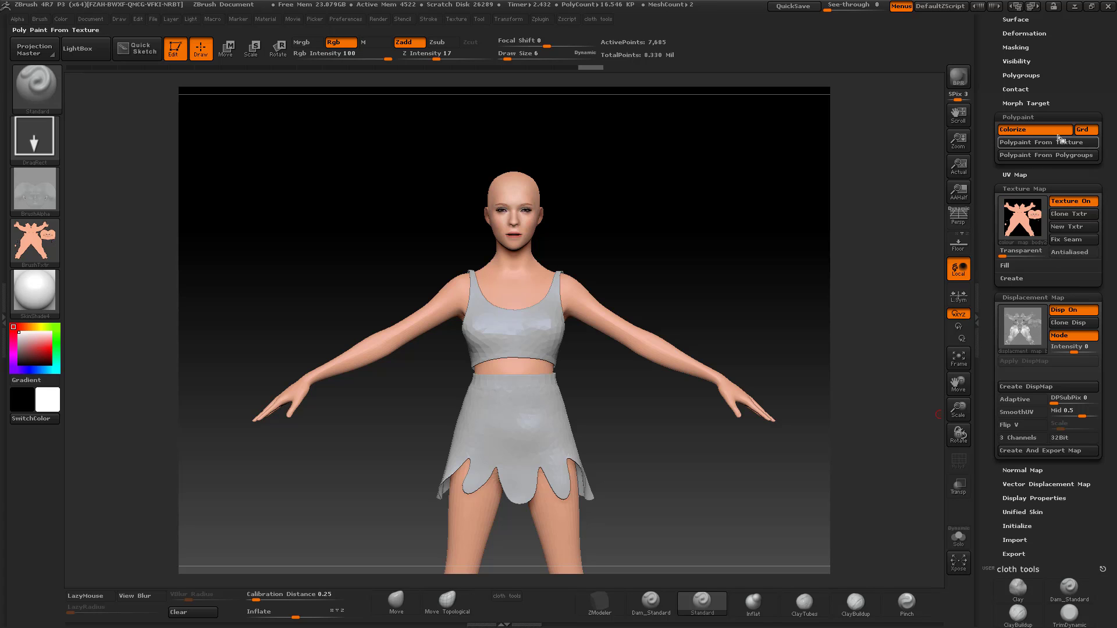
pyautogui.moveTo(1105, 90); pyautogui.dragTo(1112, 308)
pyautogui.click(1072, 187)
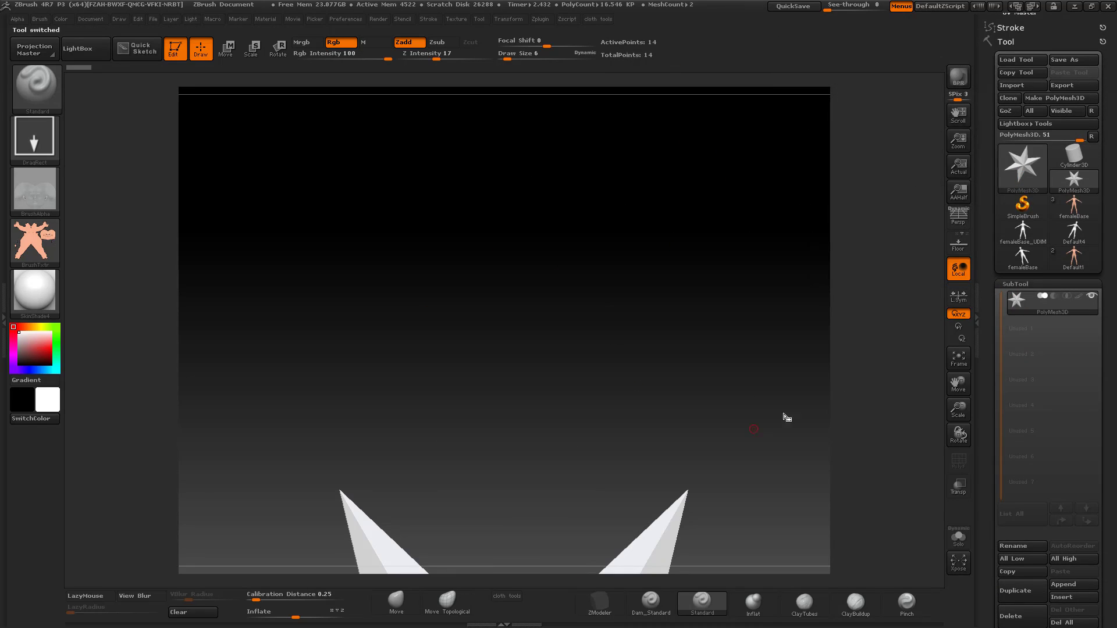
pyautogui.click(959, 357)
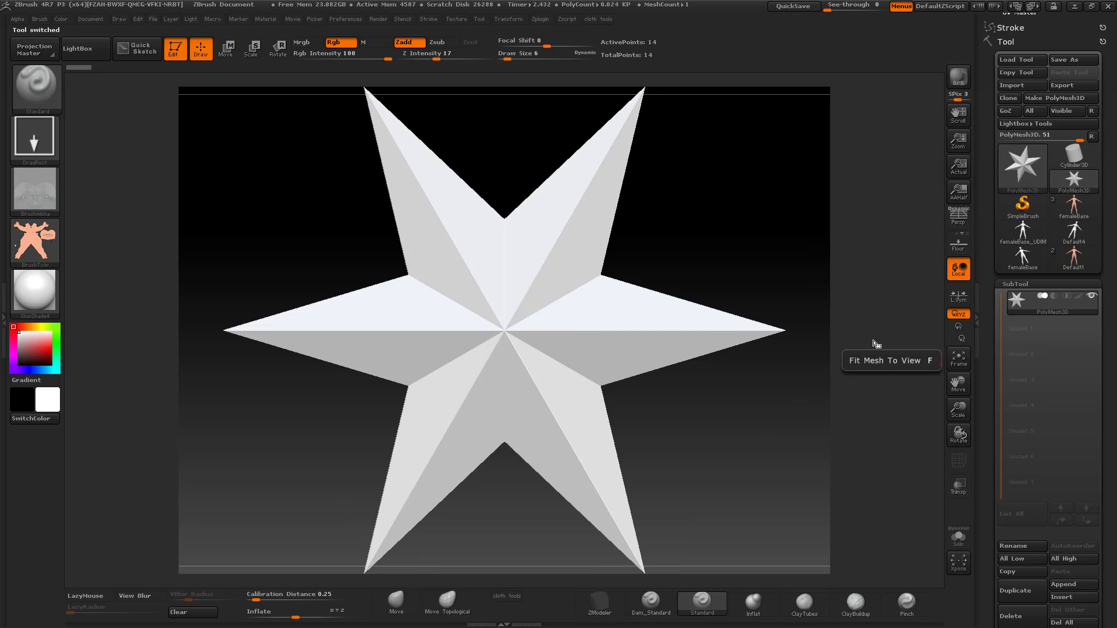
# Make Default4 the active tool and fit the white body mesh to the view
pyautogui.click(481, 19)
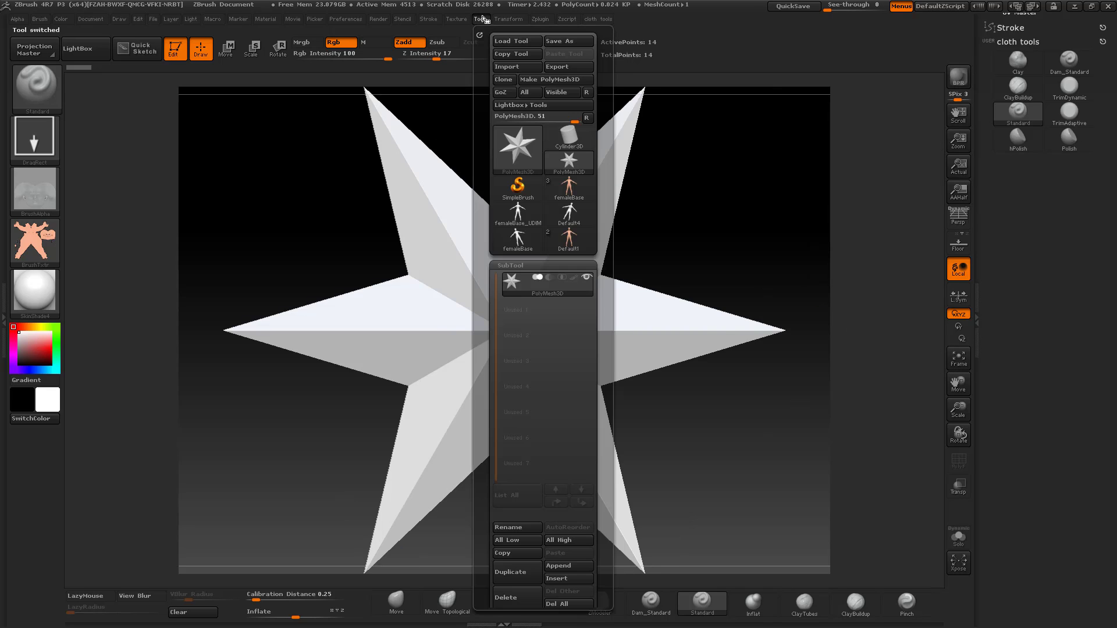
pyautogui.click(584, 226)
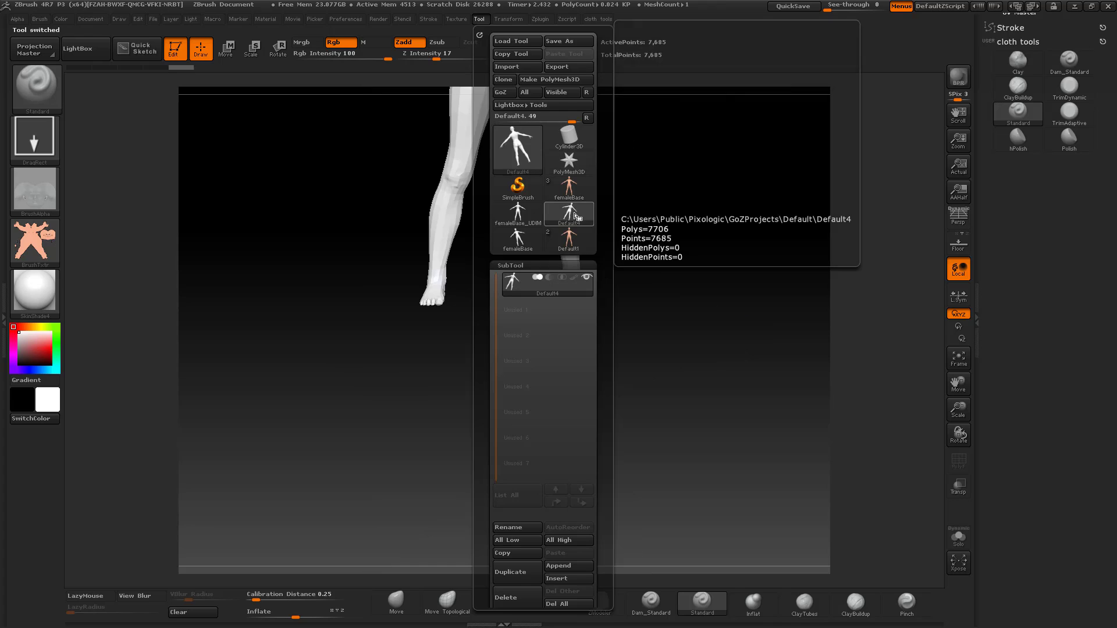
pyautogui.click(958, 356)
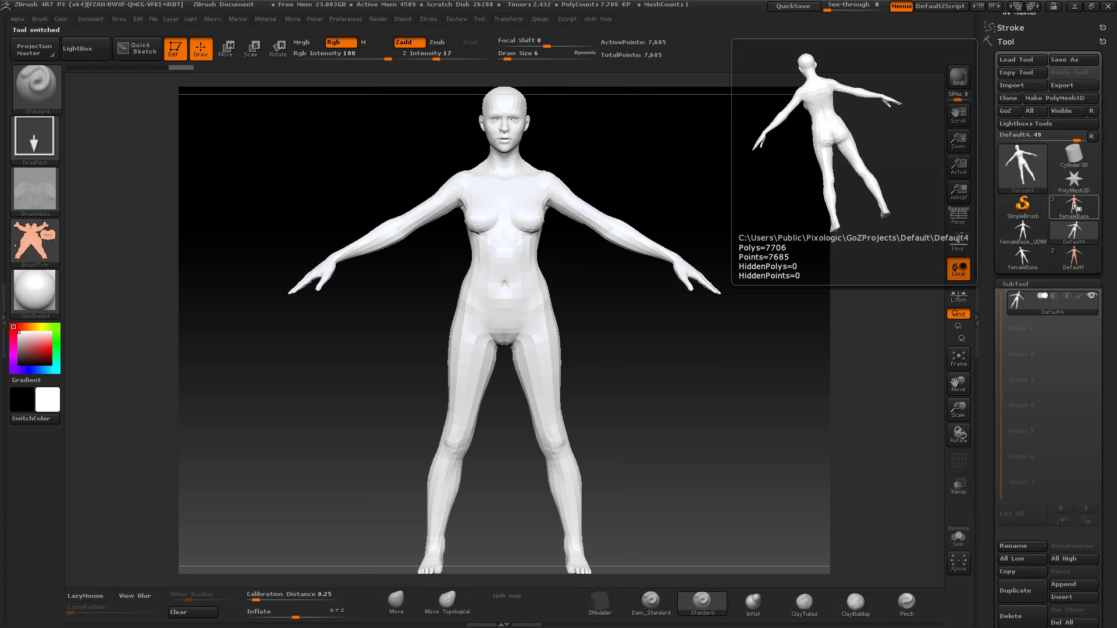
# Copy the UVs of the Default4 body mesh with UV Master
pyautogui.moveTo(1108, 99); pyautogui.dragTo(1114, 547)
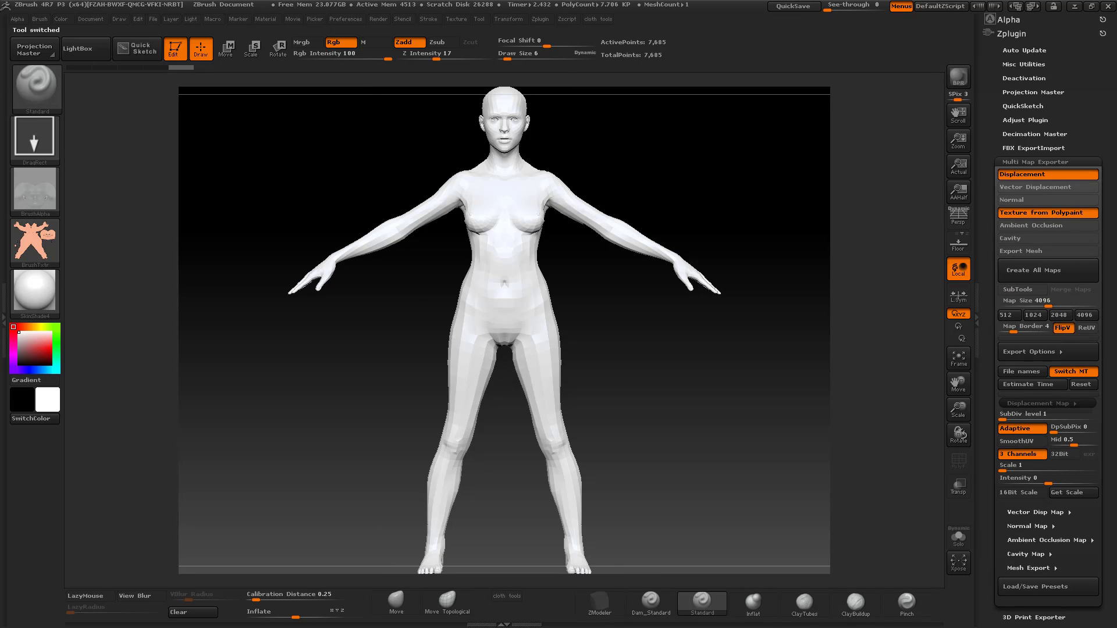
pyautogui.click(540, 19)
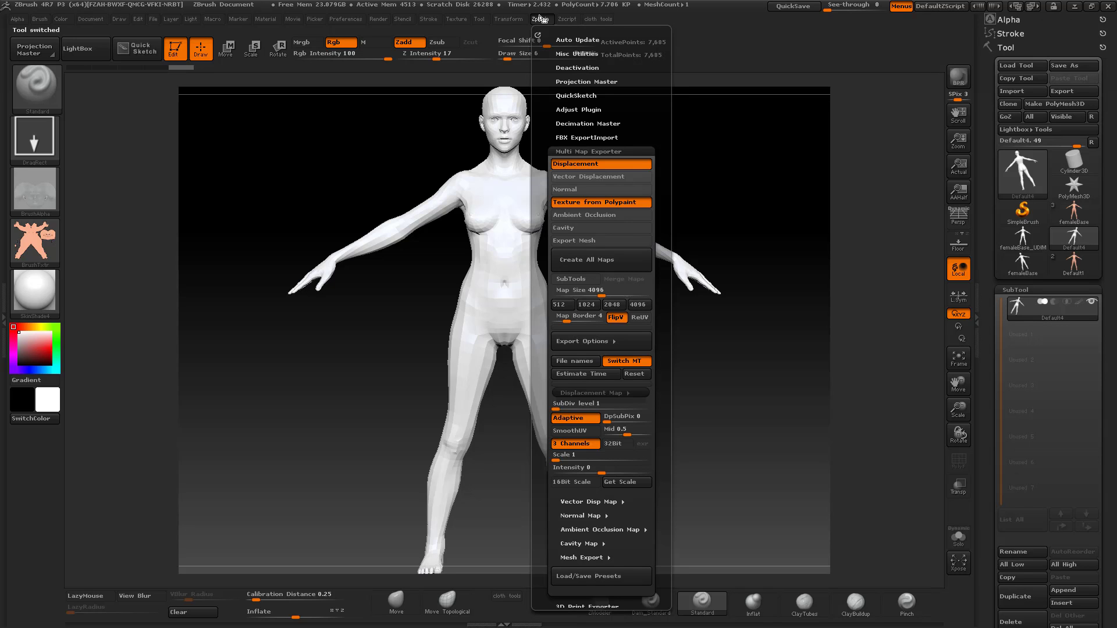
pyautogui.click(582, 153)
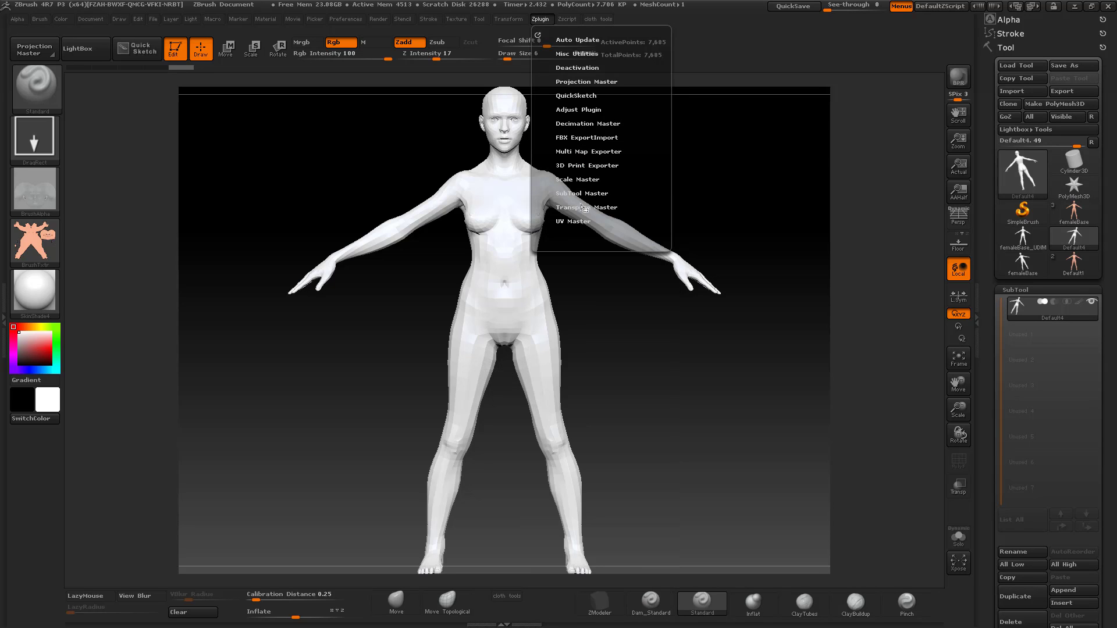
pyautogui.click(580, 222)
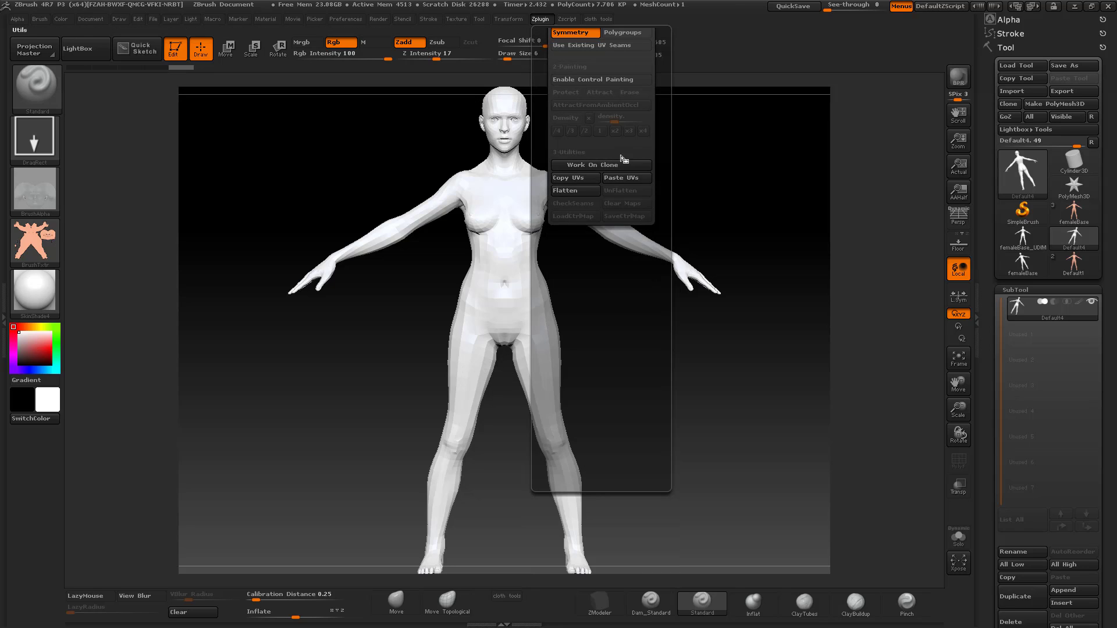
pyautogui.click(573, 181)
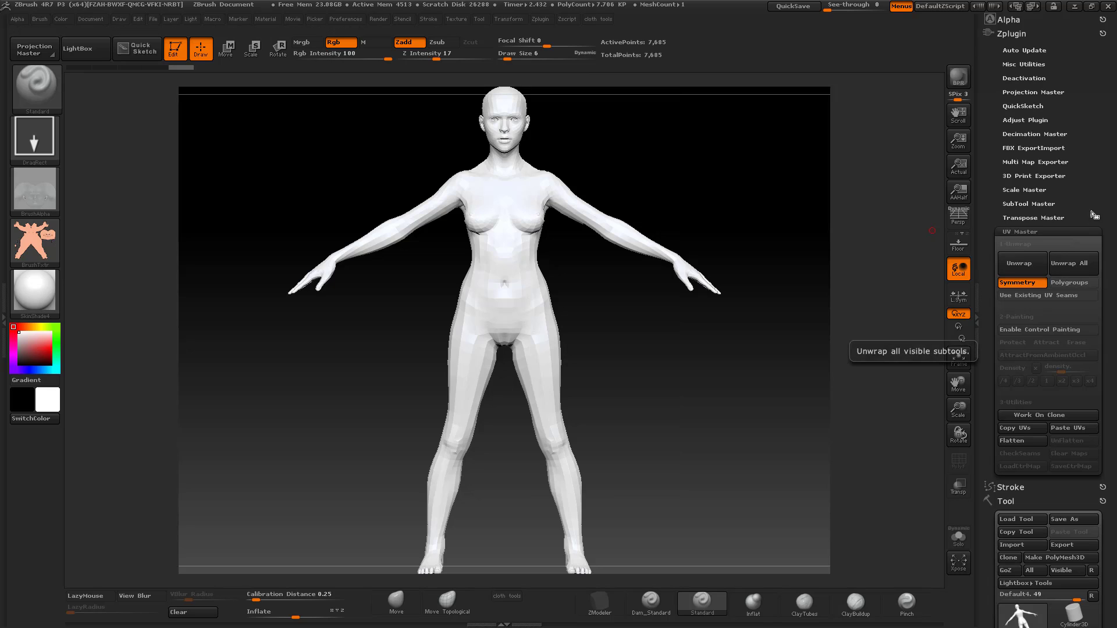
# Return to the Default1 woman tool and paste the copied UVs onto its body with UV Master, then switch to Cinema 4D
pyautogui.moveTo(1109, 175); pyautogui.dragTo(1108, 48)
pyautogui.click(1085, 201)
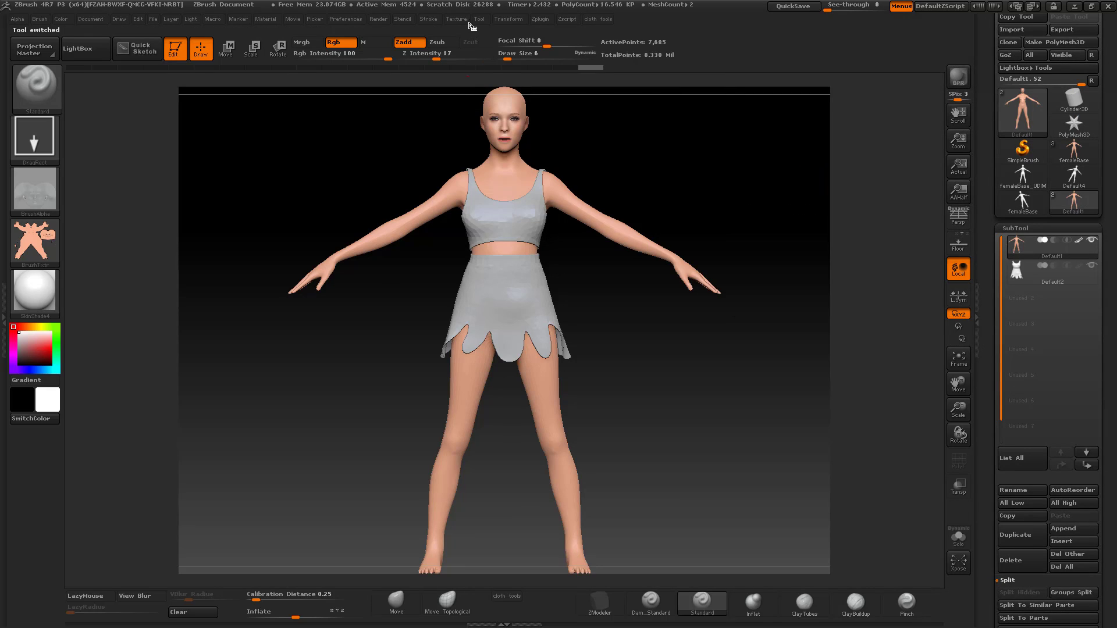
pyautogui.click(539, 20)
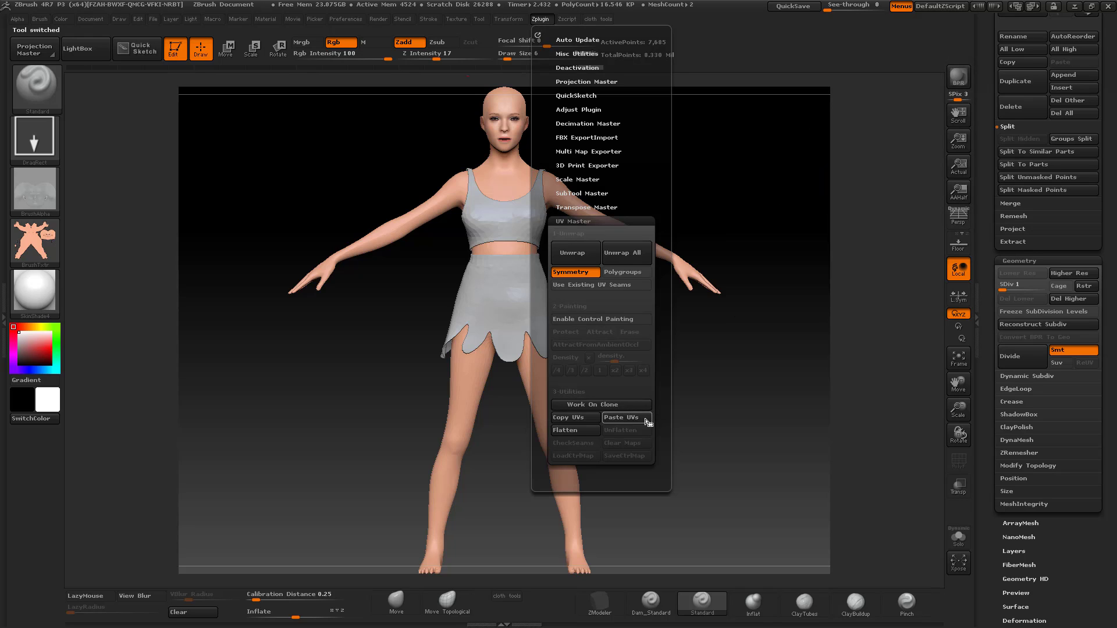
pyautogui.click(625, 417)
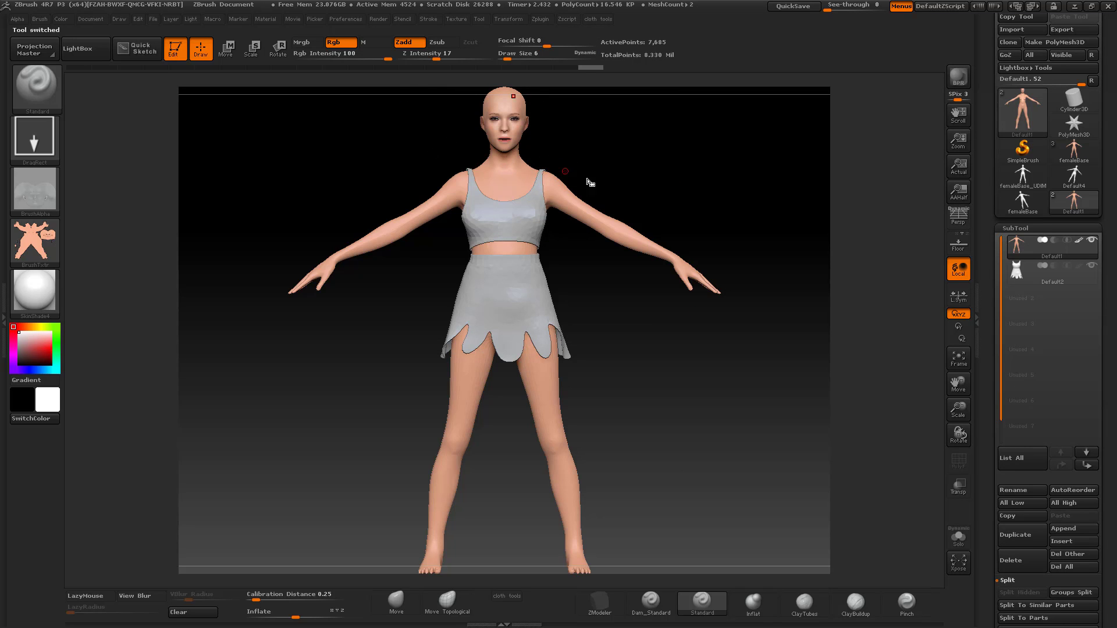
pyautogui.moveTo(1030, 250)
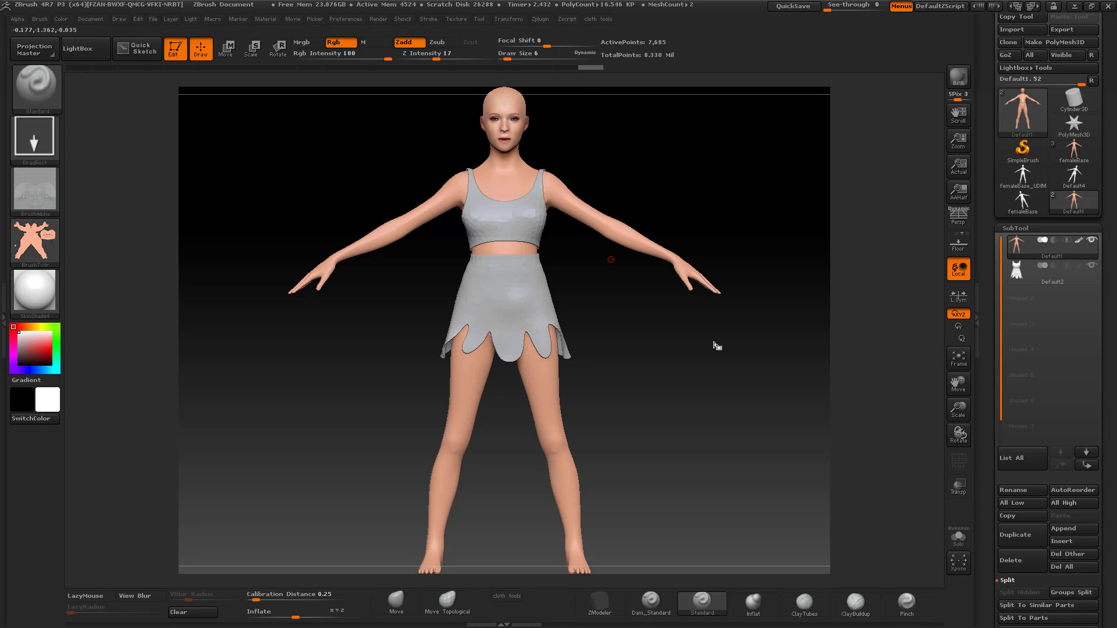
pyautogui.click(1075, 7)
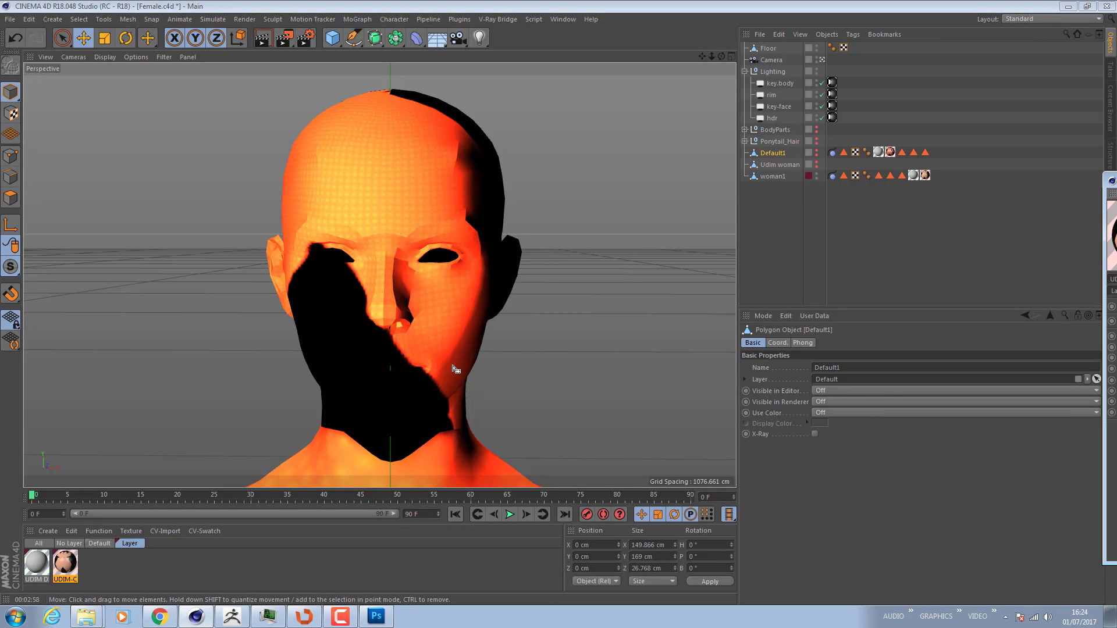